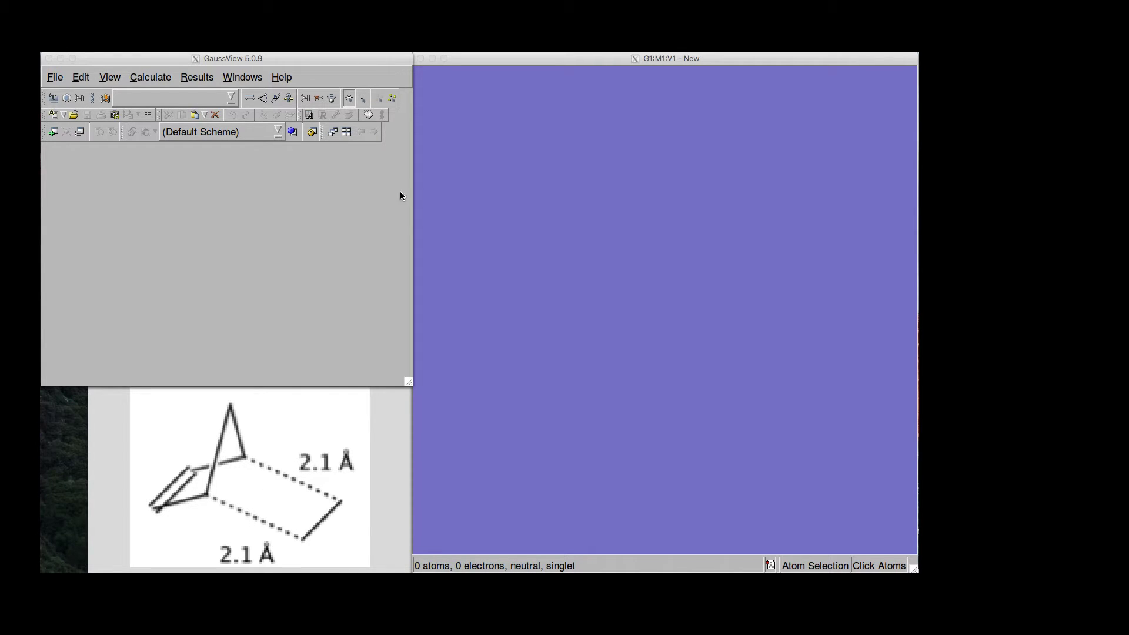
Step: Choose the tetrahedral carbon fragment from the Element Fragments periodic table
left_click(113, 194)
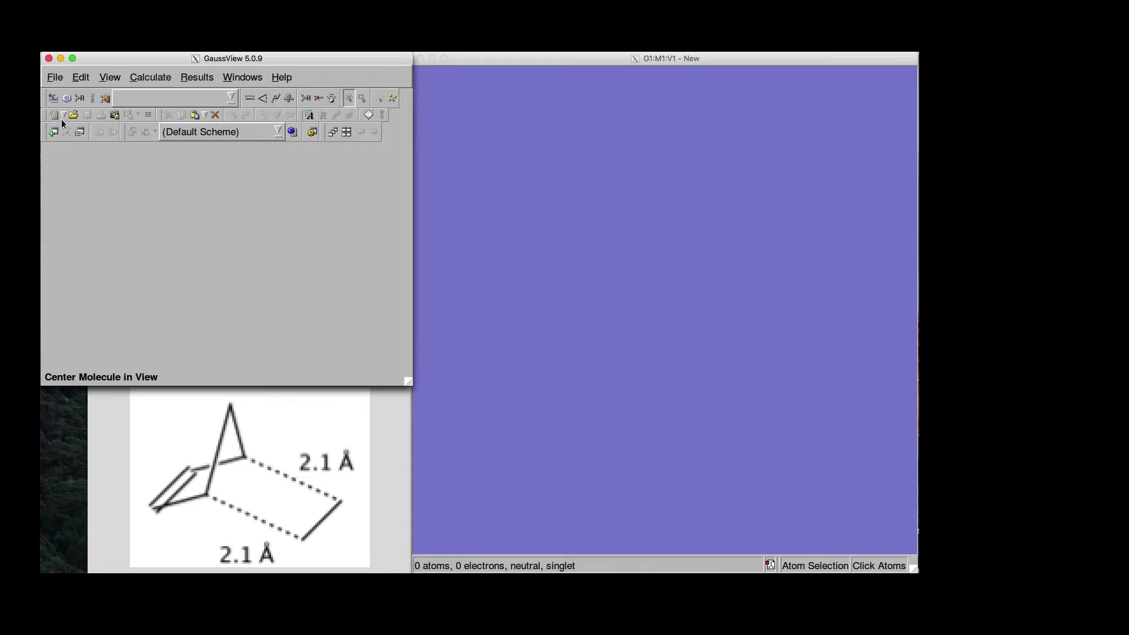
left_click(54, 95)
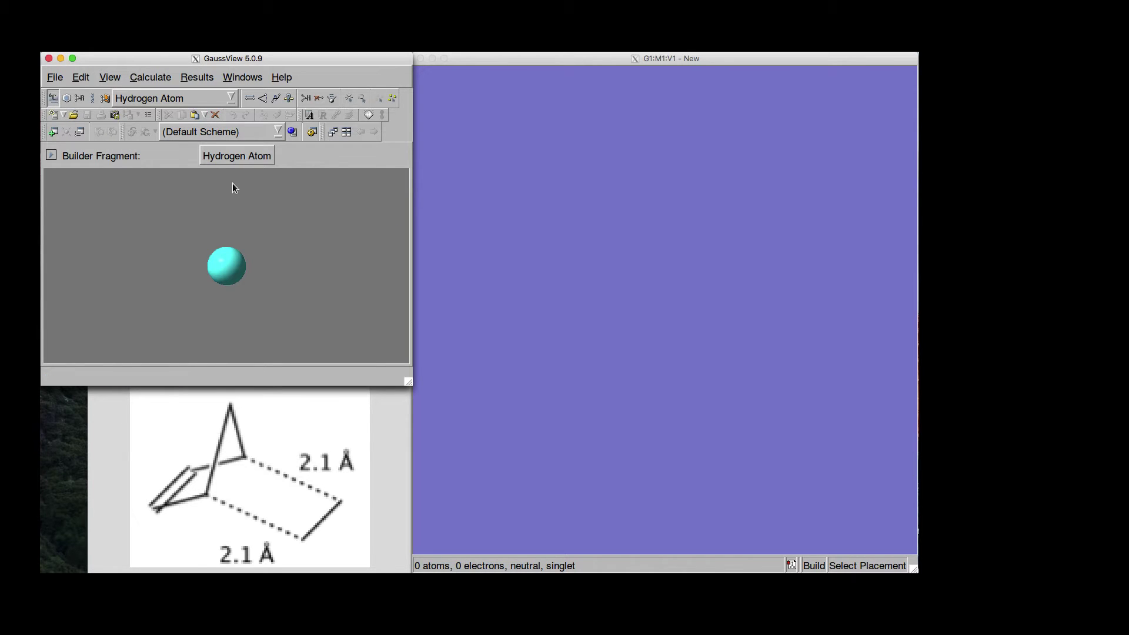
left_click(53, 97)
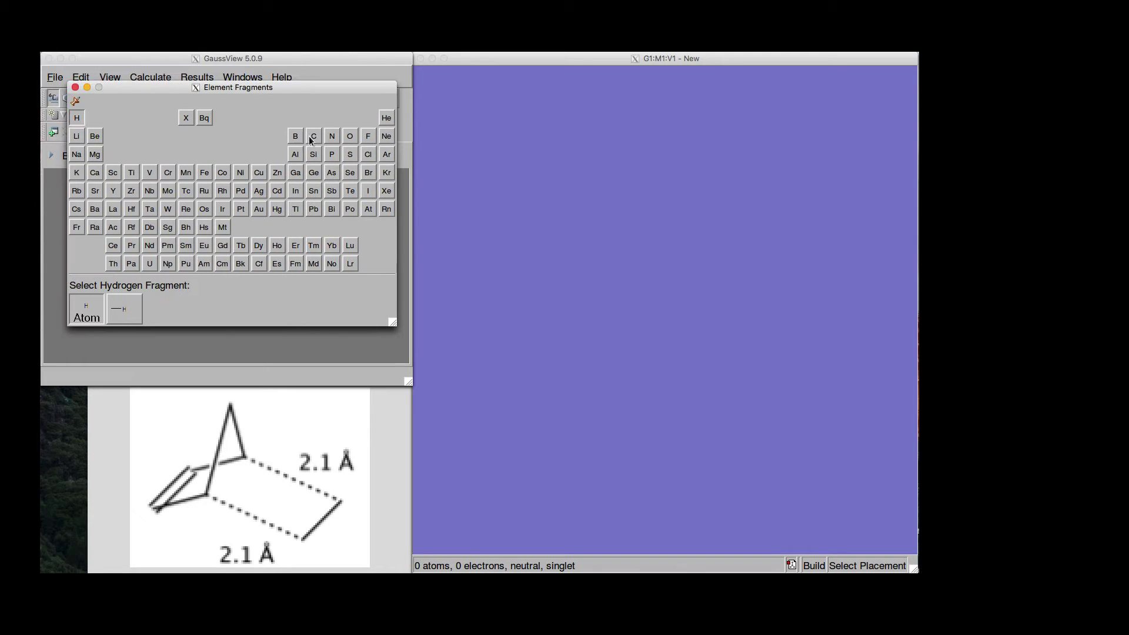
left_click(313, 140)
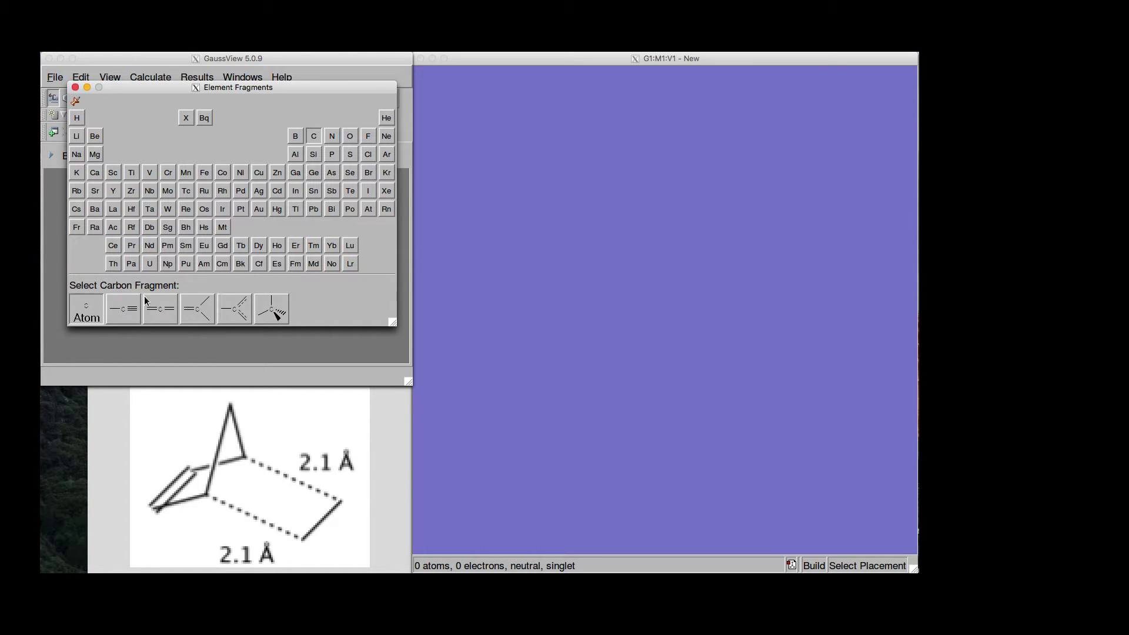
left_click(280, 310)
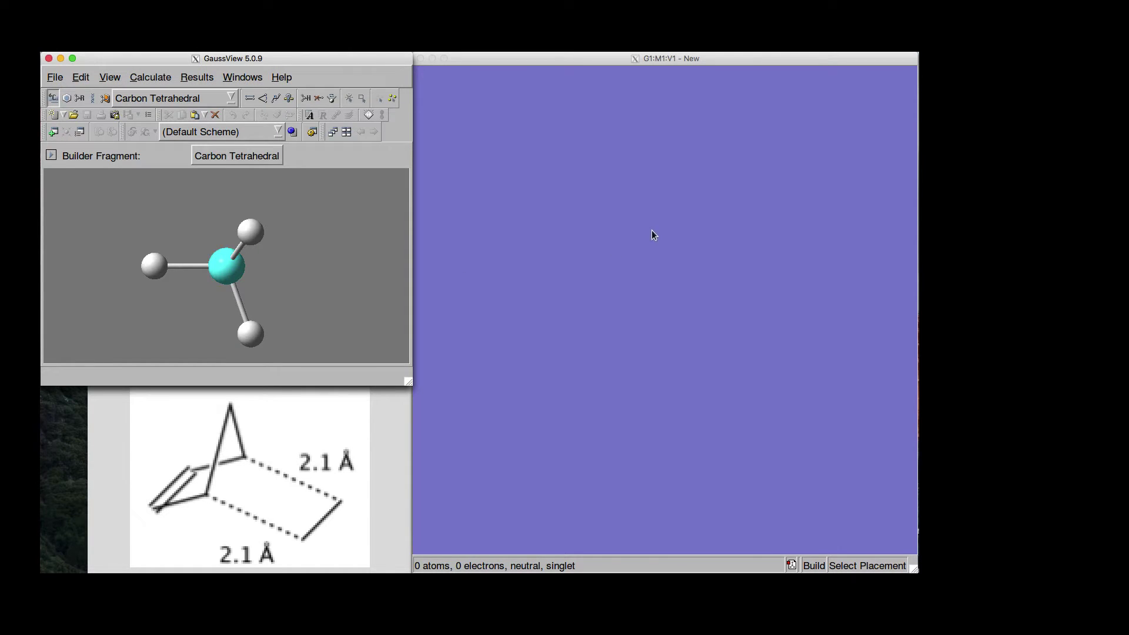
Step: Place a methane and extend it into a curled five-carbon chain whose ends face each other
left_click(670, 351)
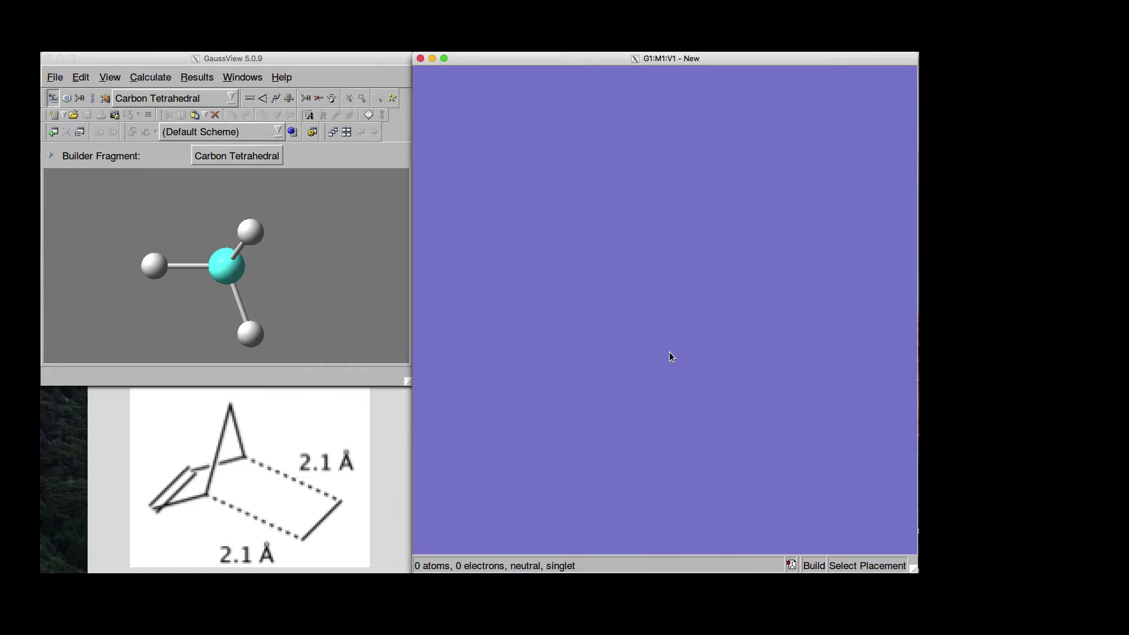
left_click(670, 351)
left_click(612, 350)
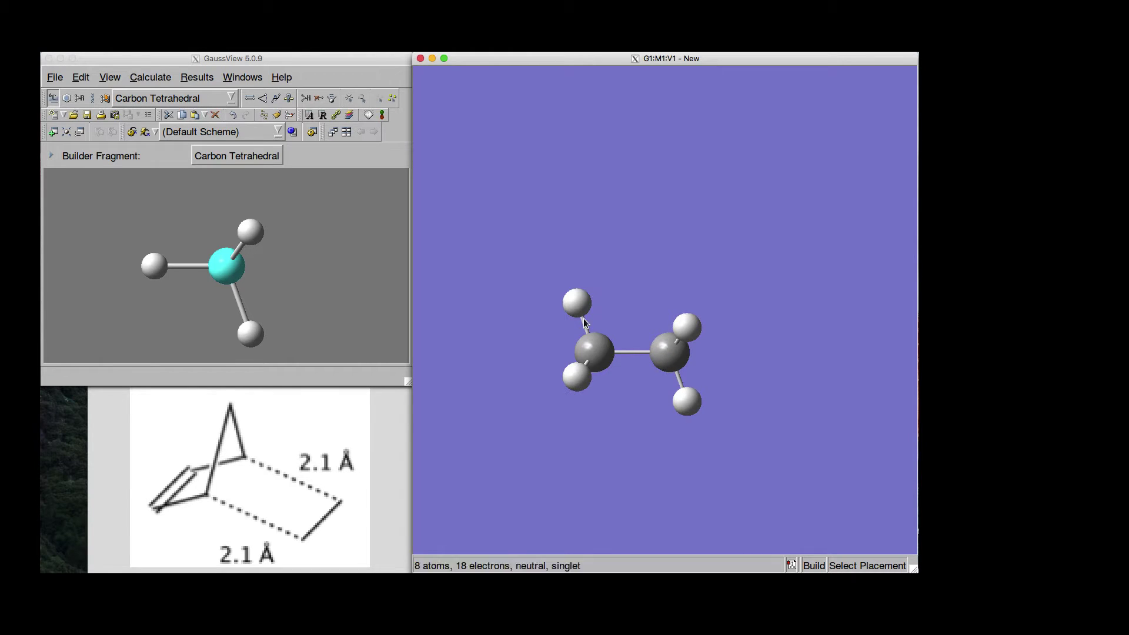
left_click(578, 301)
left_click(595, 252)
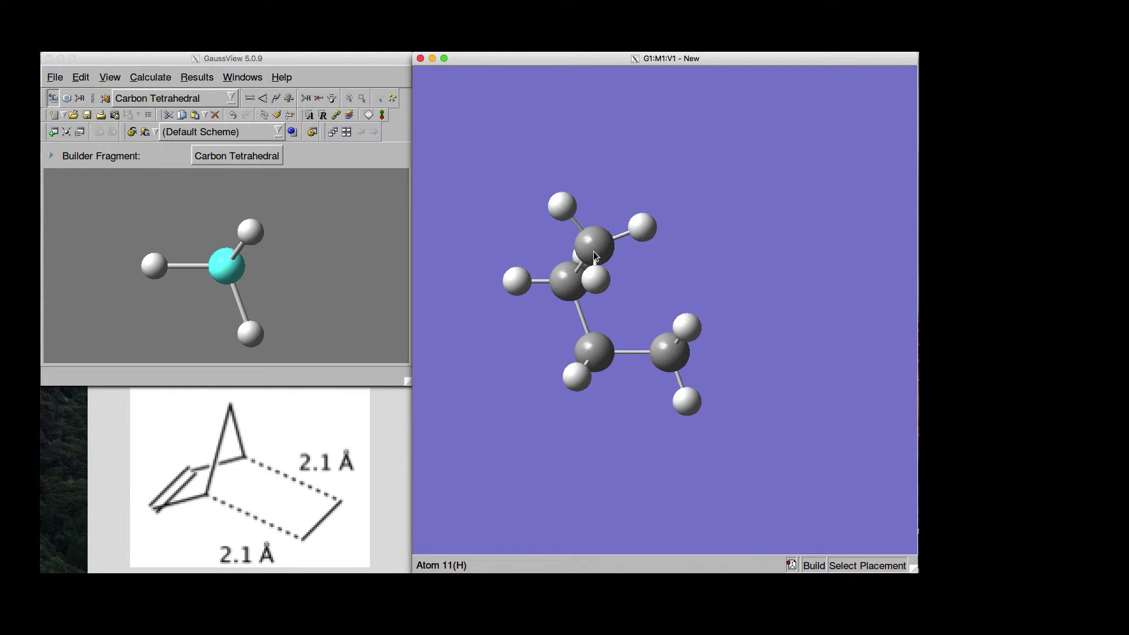
left_click(646, 223)
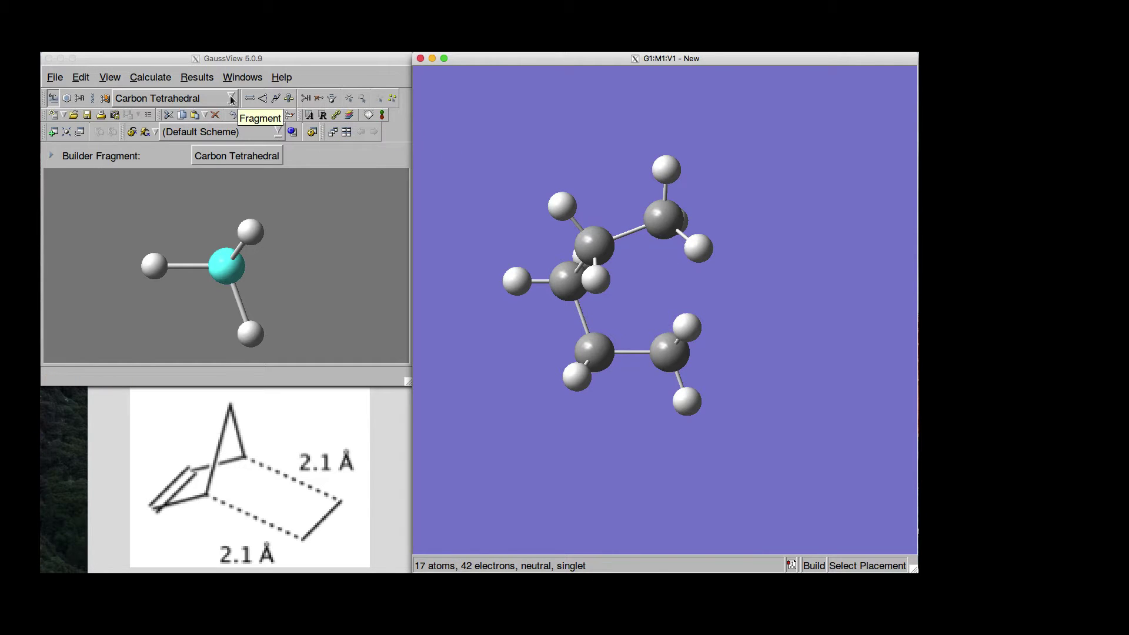
Step: Close the ring with a single bond between the two chain-end carbons using Modify Bond
left_click(250, 99)
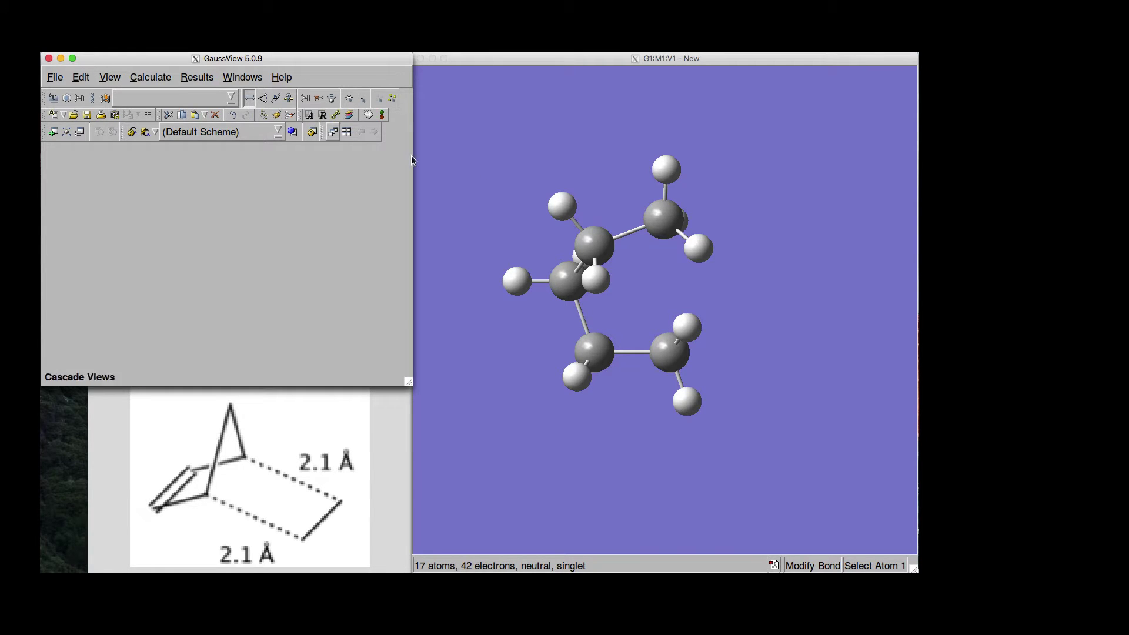
left_click(663, 219)
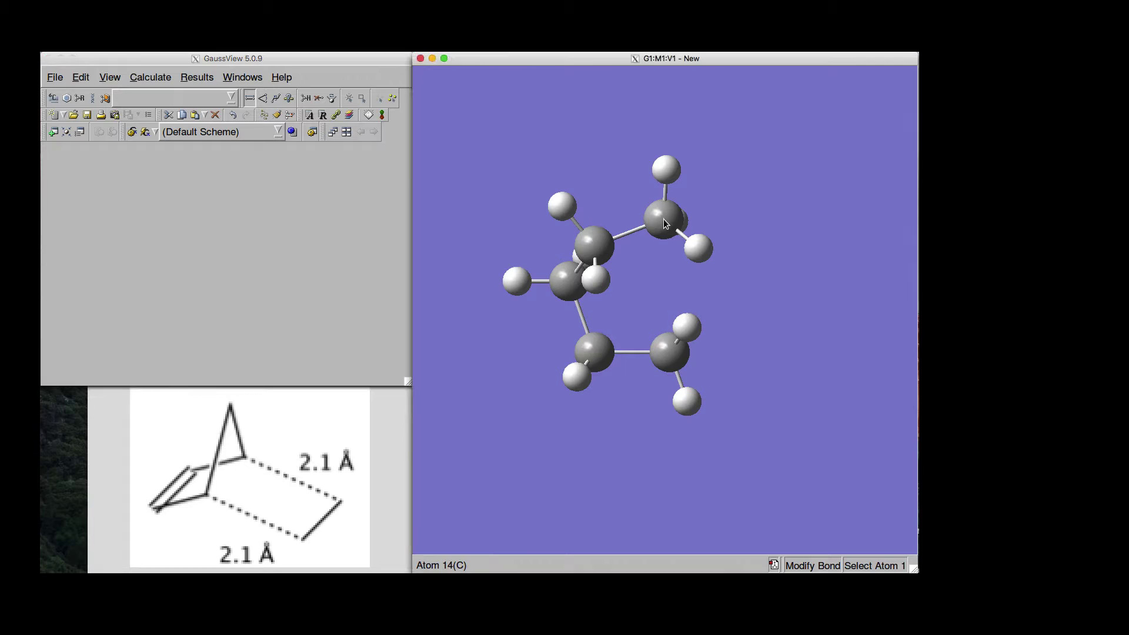
left_click(663, 218)
left_click(663, 358)
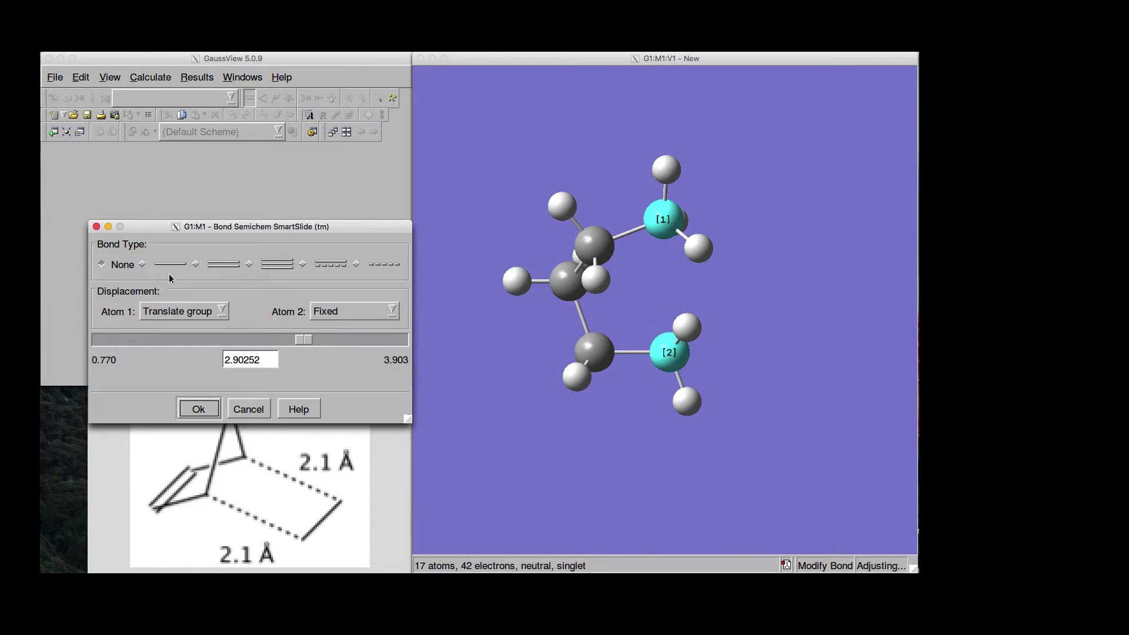
left_click(143, 265)
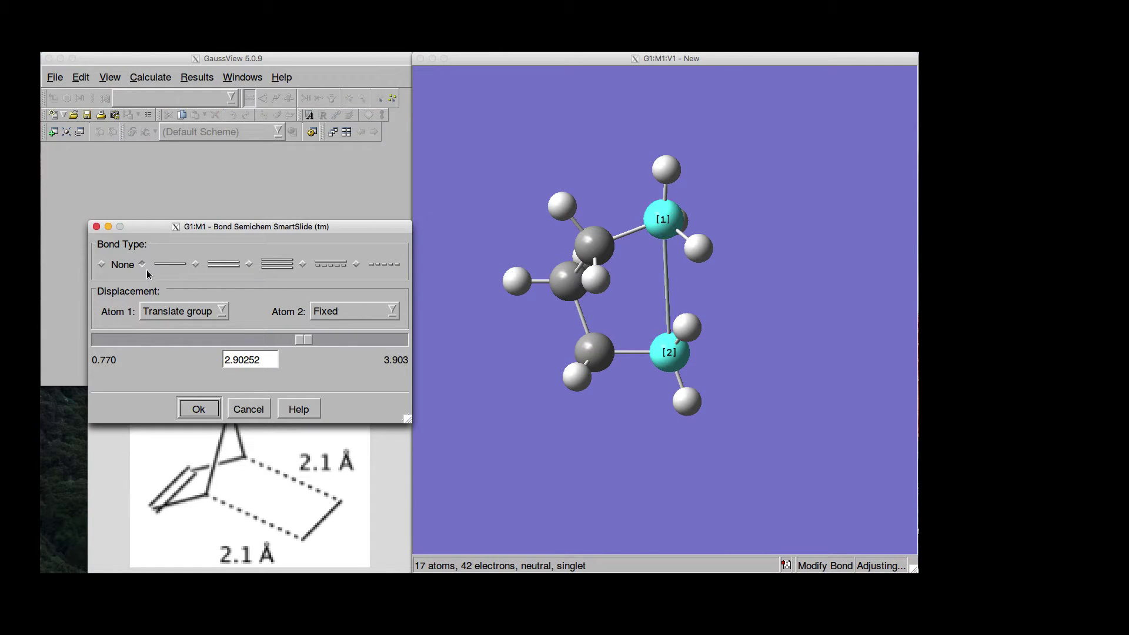
left_click(195, 411)
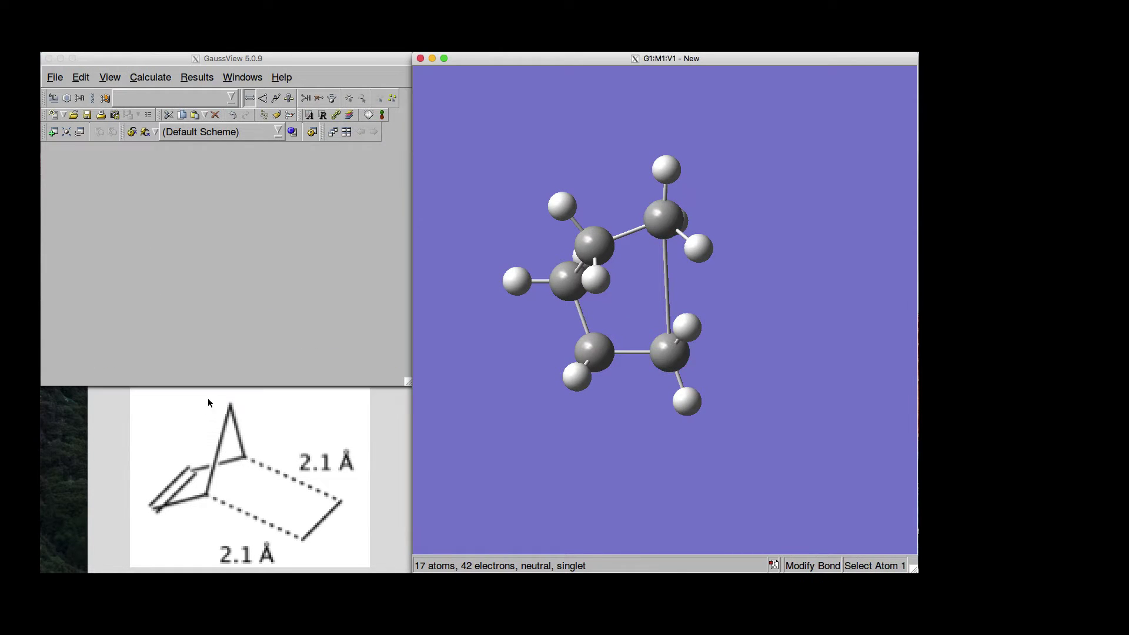
Step: Make the lower-right/lower-left and left/upper ring carbon bonds double
left_click(668, 357)
left_click(607, 353)
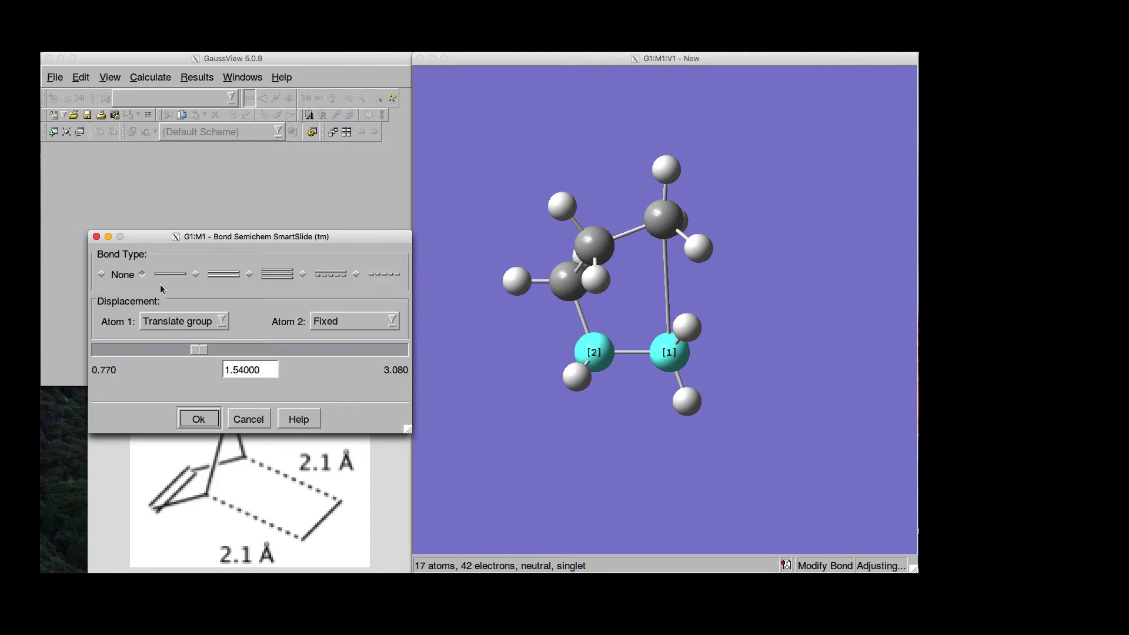
left_click(196, 274)
left_click(211, 418)
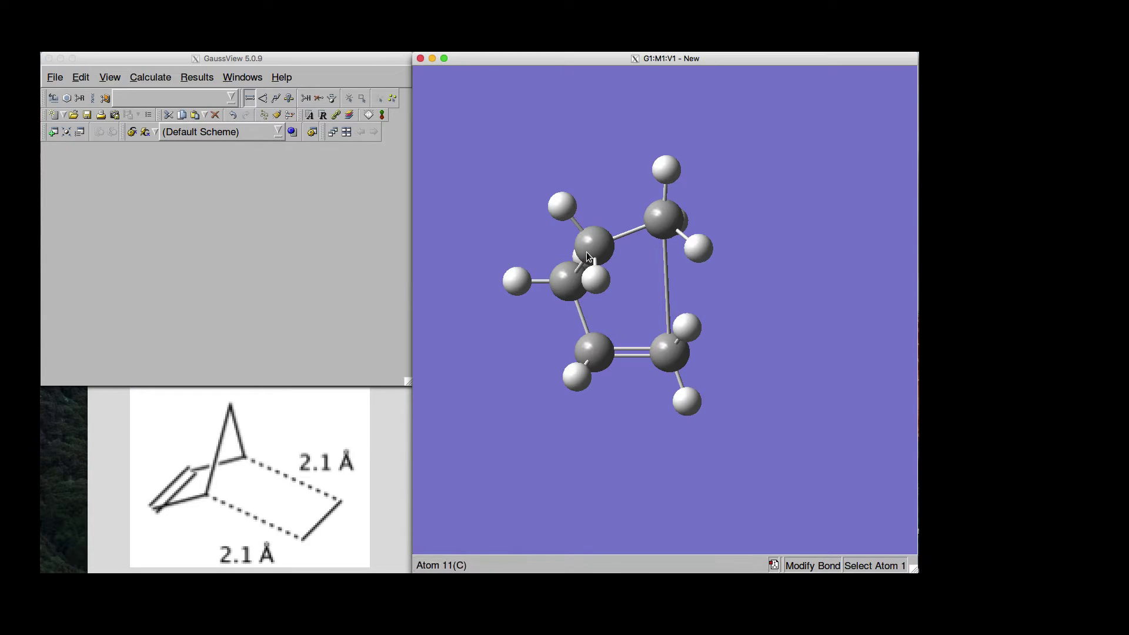
left_click(568, 280)
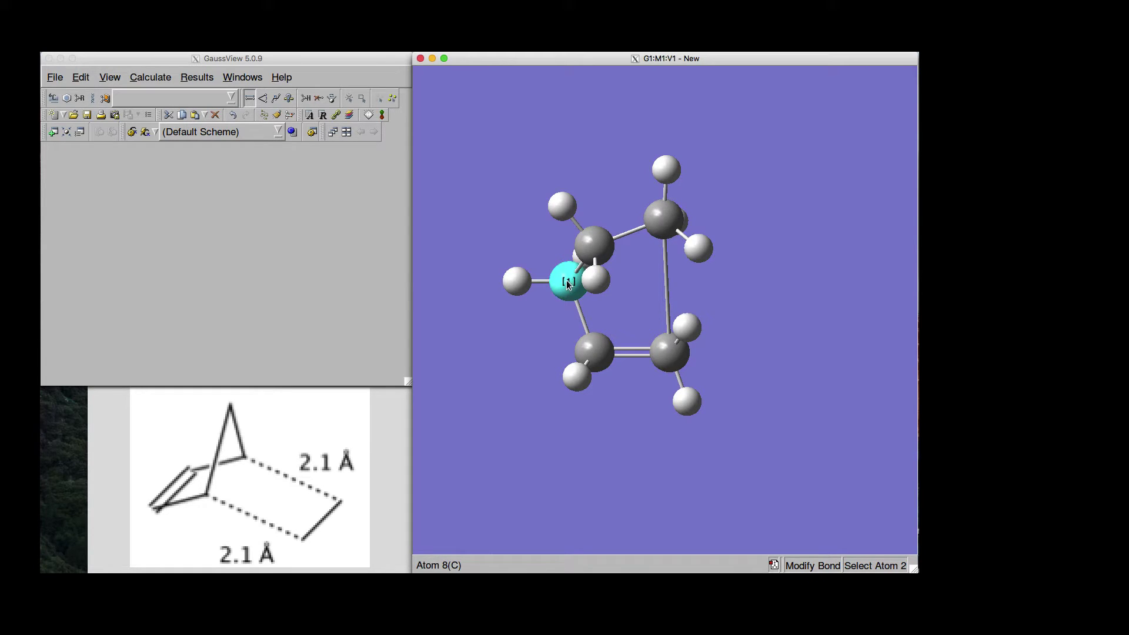
left_click(588, 249)
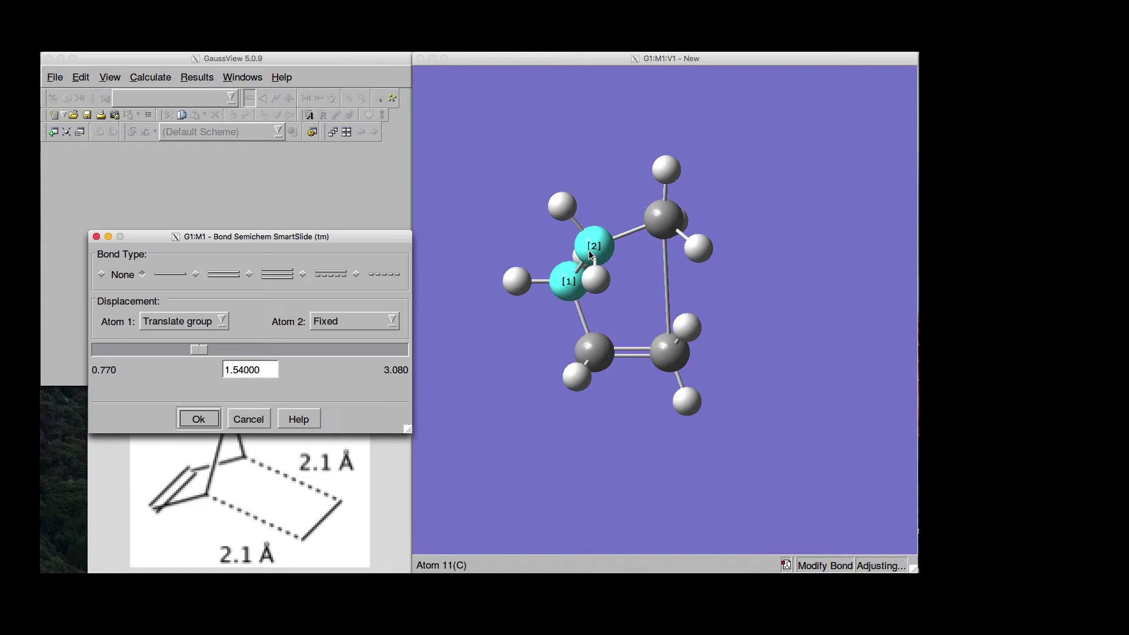
left_click(196, 276)
left_click(201, 420)
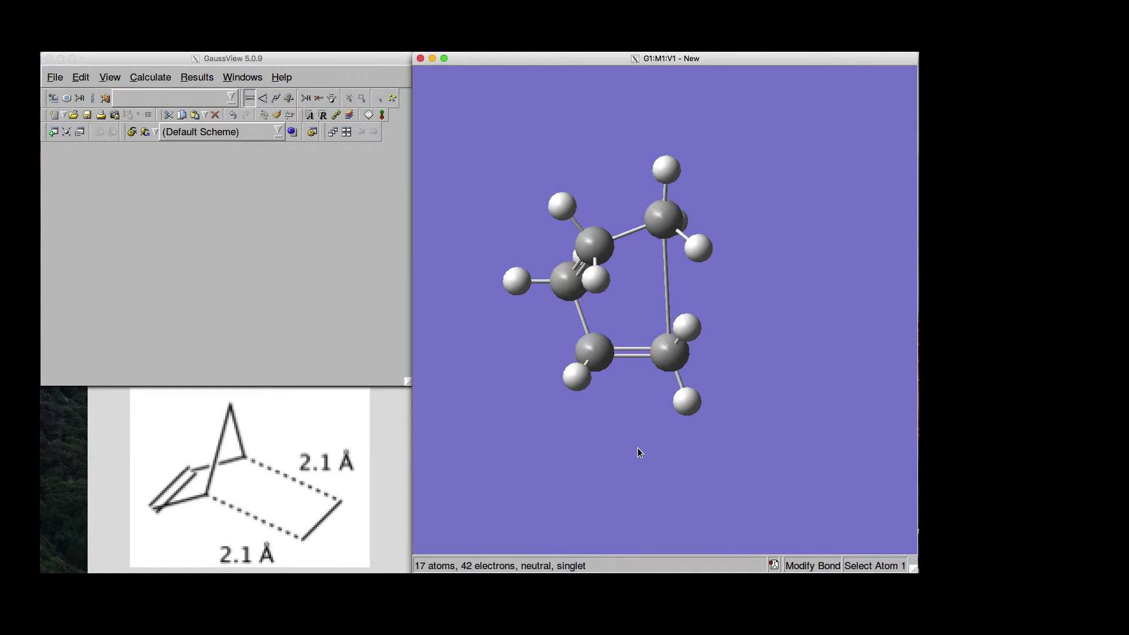
Step: Delete the surplus hydrogens on the two lower double-bonded ring carbons
mouse_move(638, 448)
left_mouse_down()
mouse_move(644, 375)
mouse_move(624, 395)
mouse_move(642, 447)
mouse_move(643, 424)
mouse_move(632, 437)
left_mouse_up()
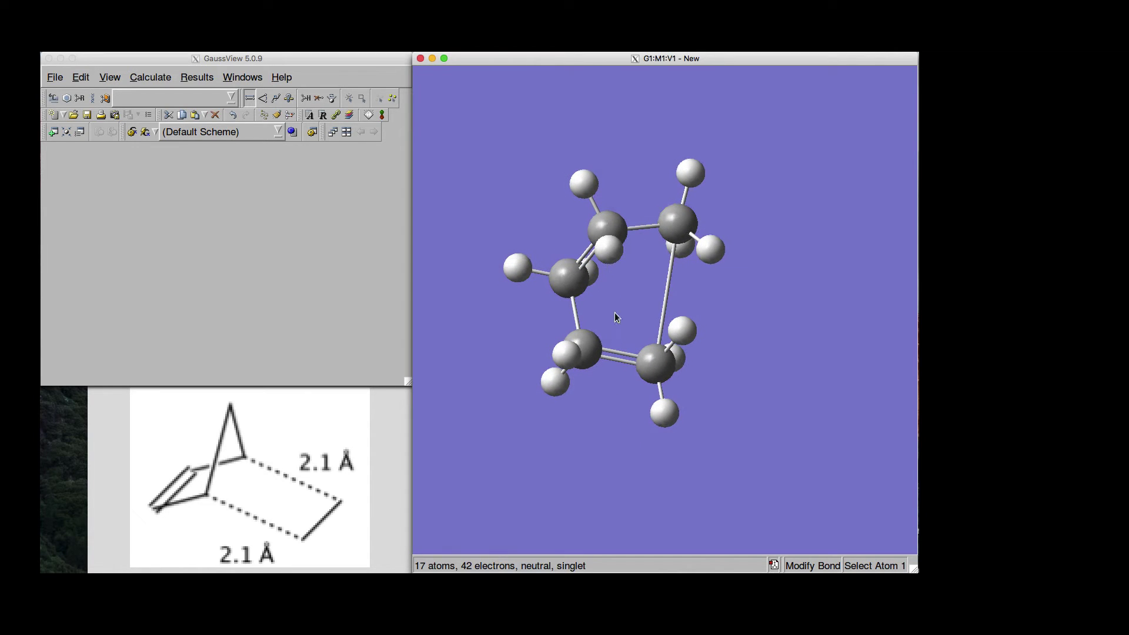
left_click(313, 176)
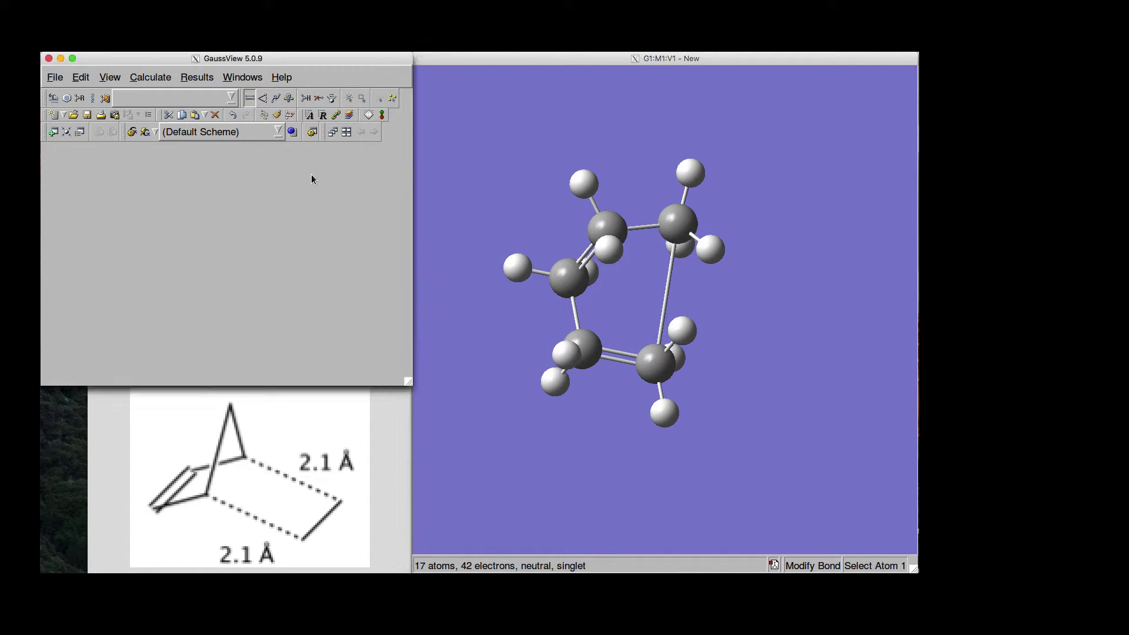
left_click(319, 103)
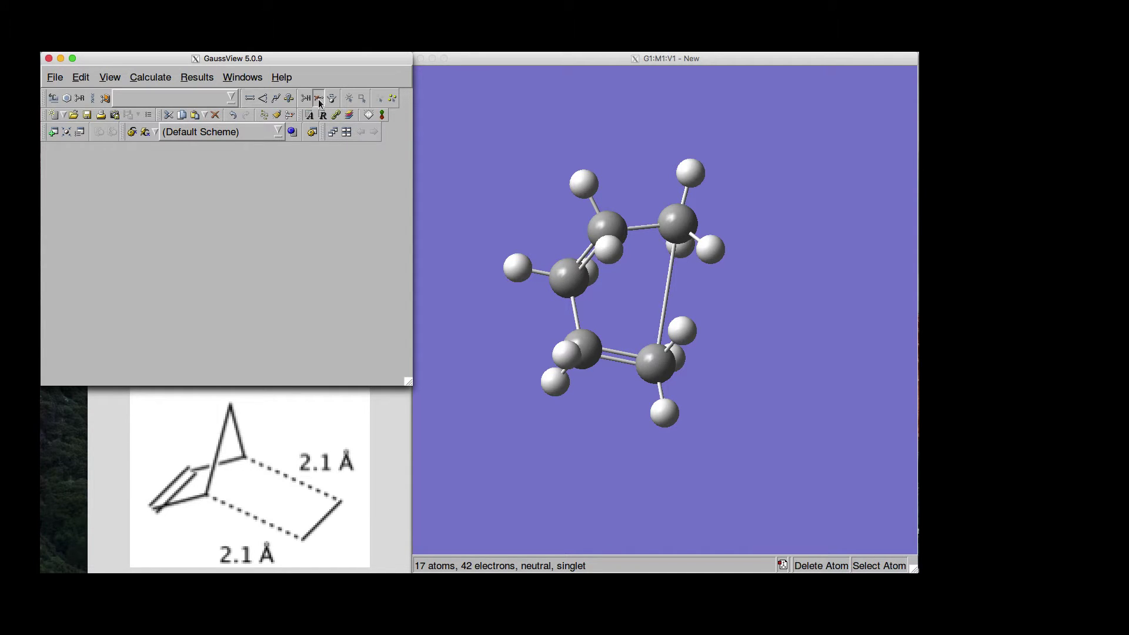
left_click(544, 95)
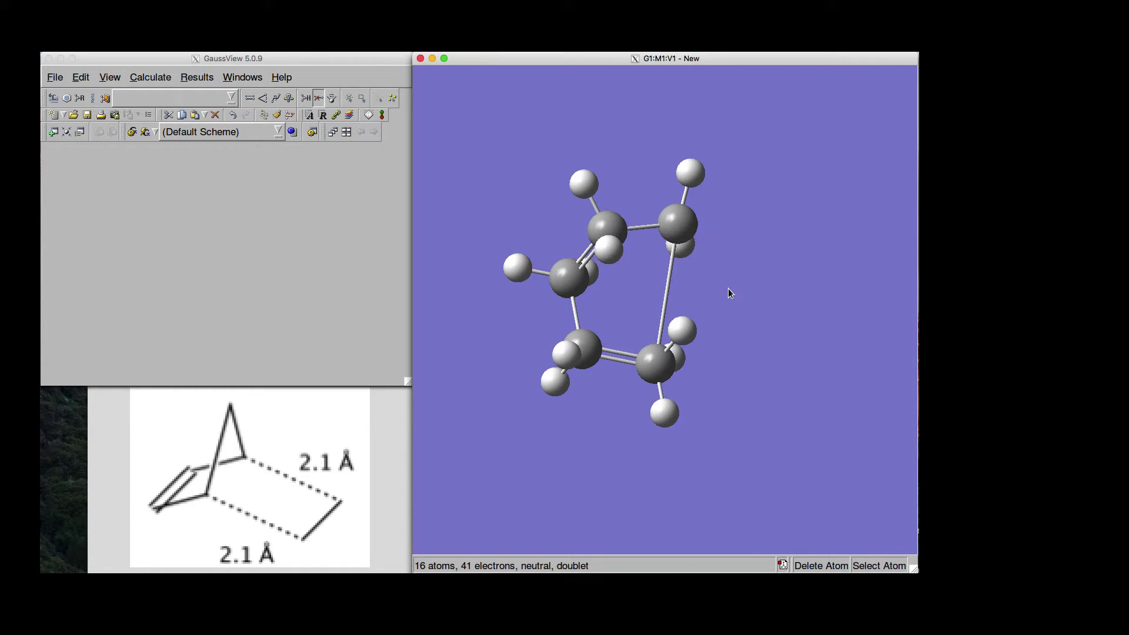
left_click(680, 332)
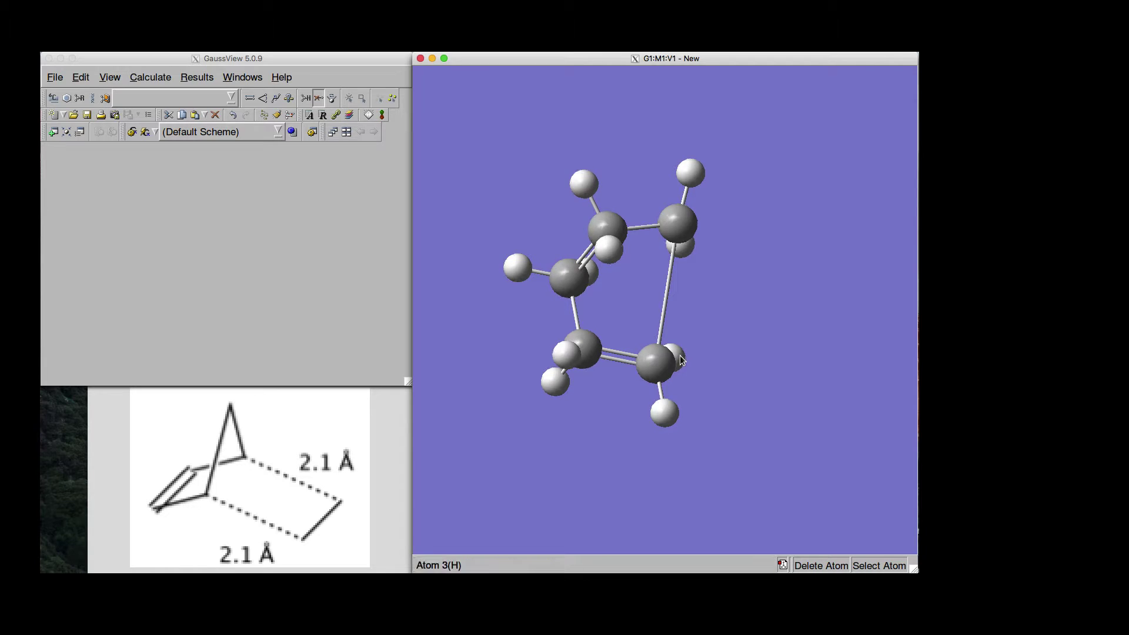
left_click(680, 356)
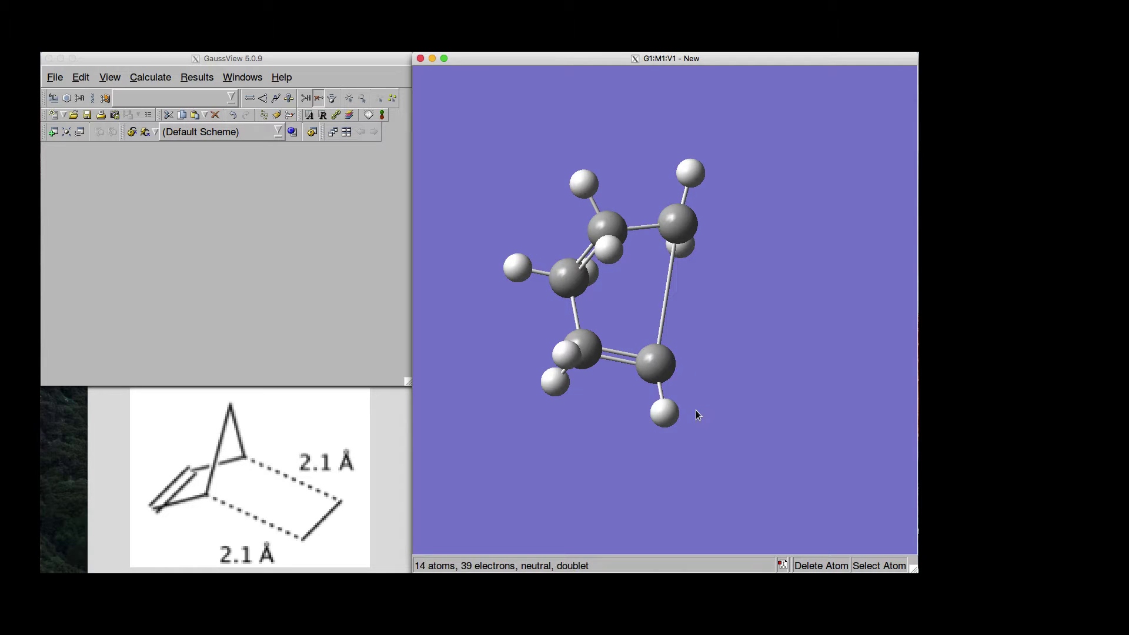
left_click(562, 355)
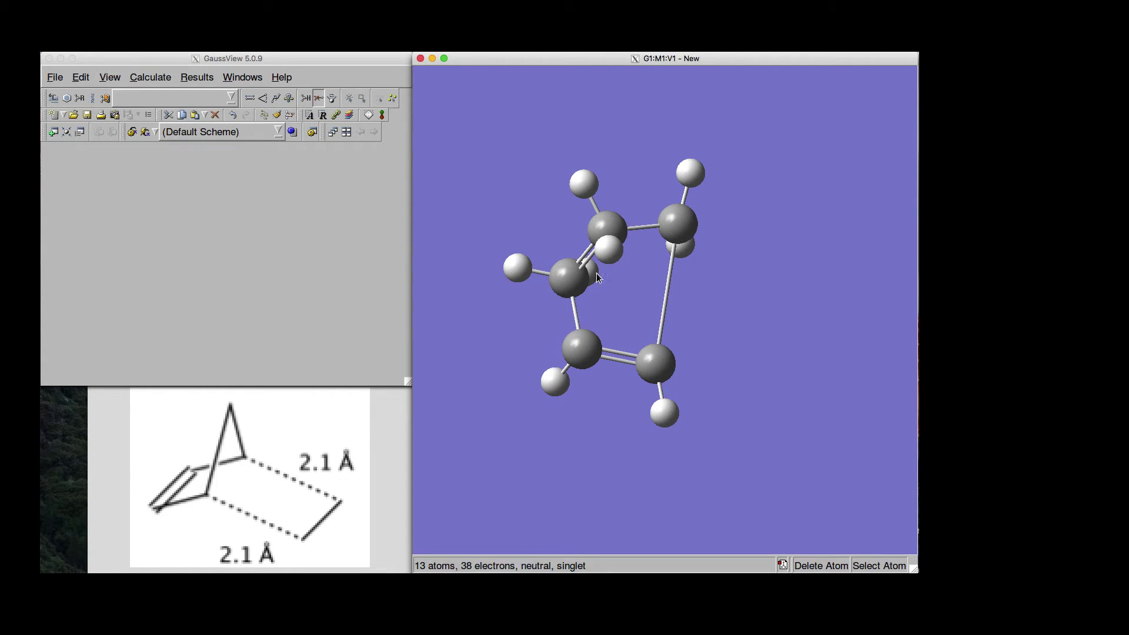
Step: Delete the remaining surplus hydrogens on the upper ring carbons, leaving 11-atom cyclopentadiene
left_click_drag(496, 316, 558, 317)
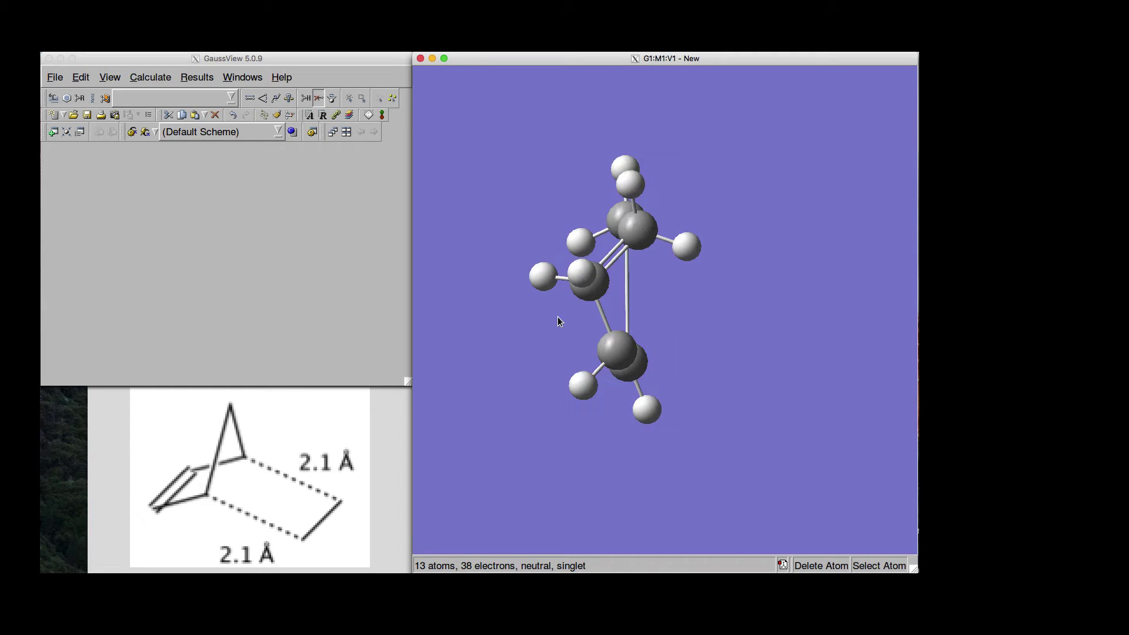
left_click(541, 277)
left_click_drag(801, 284, 696, 267)
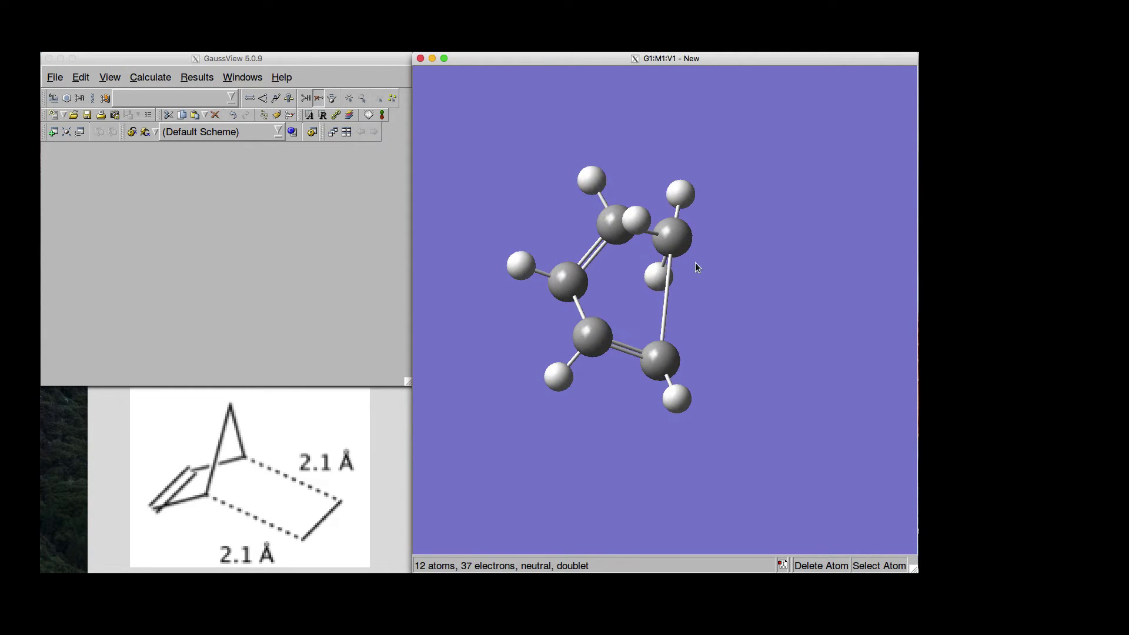
left_click(637, 223)
left_click_drag(722, 331, 735, 355)
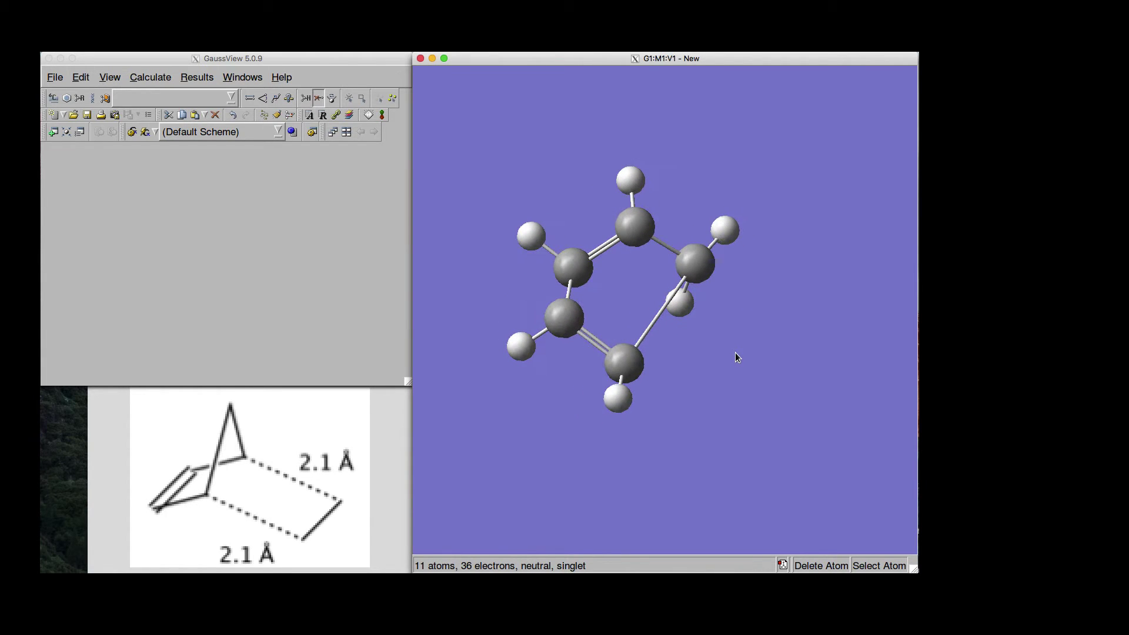
Step: Clean the cyclopentadiene geometry and view the ring edge-on, diagonally and face-on
left_click(270, 189)
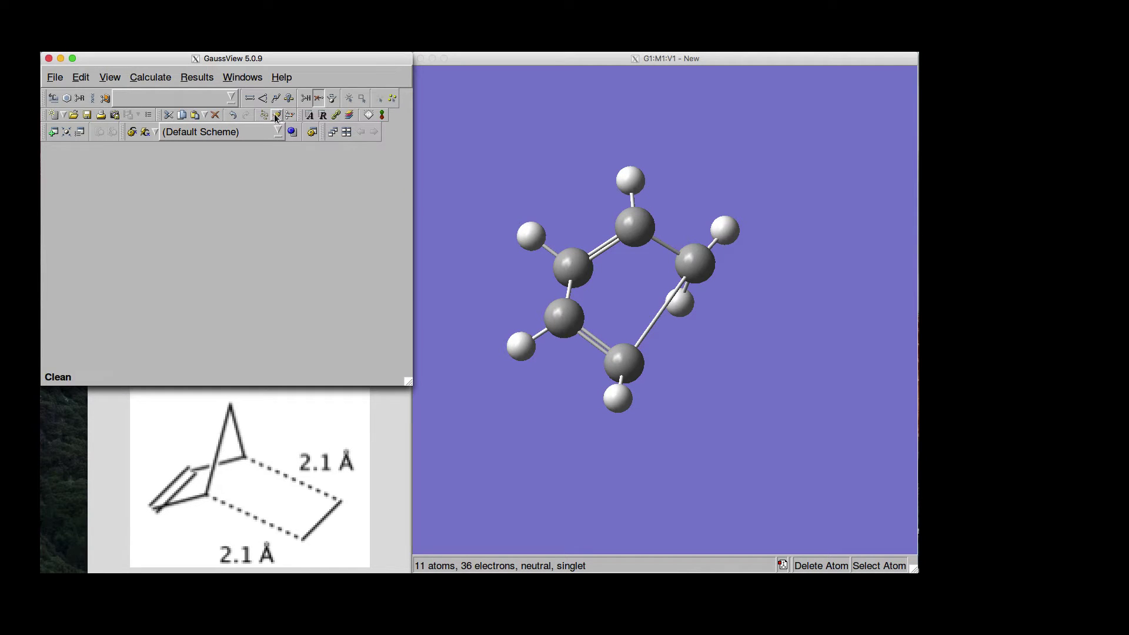
left_click(277, 117)
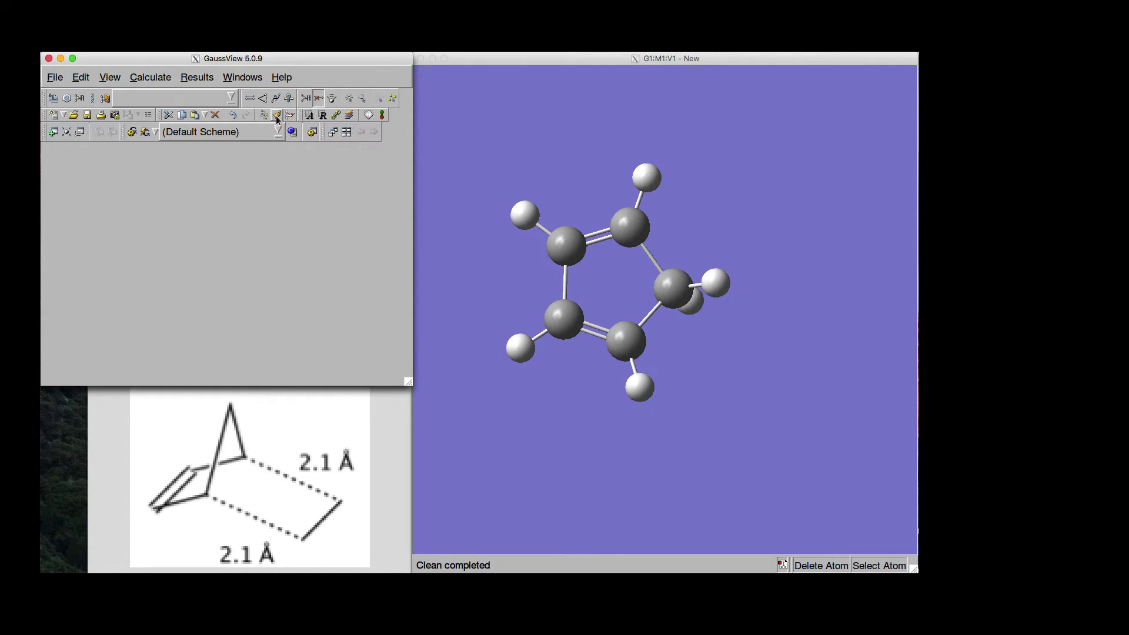
left_click(615, 414)
left_click_drag(616, 406, 554, 244)
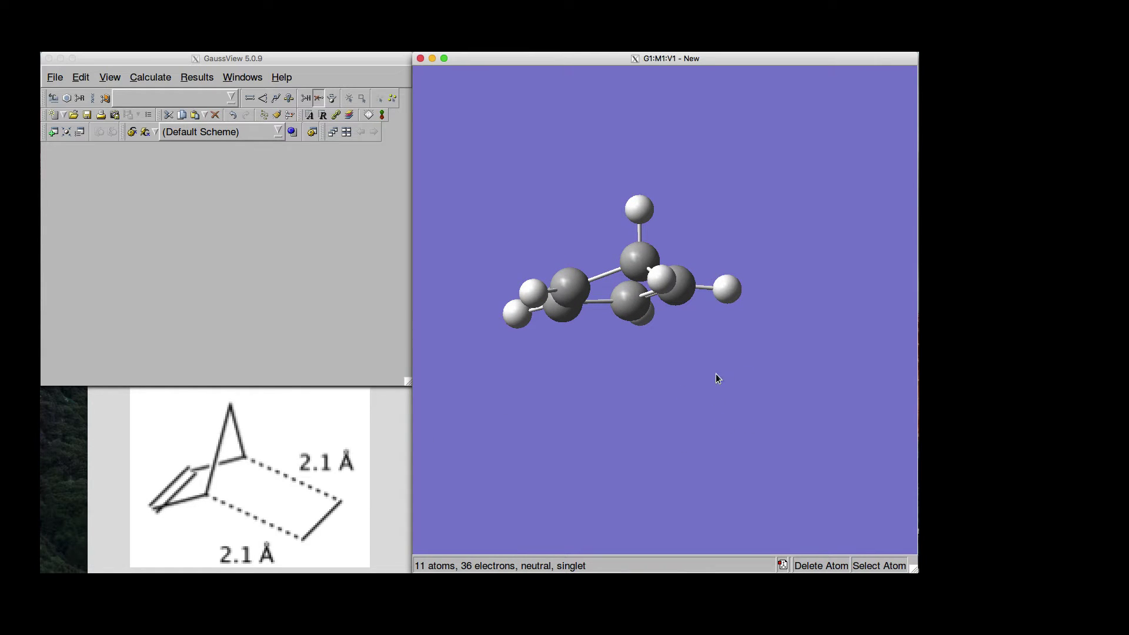
left_click_drag(716, 377, 583, 460)
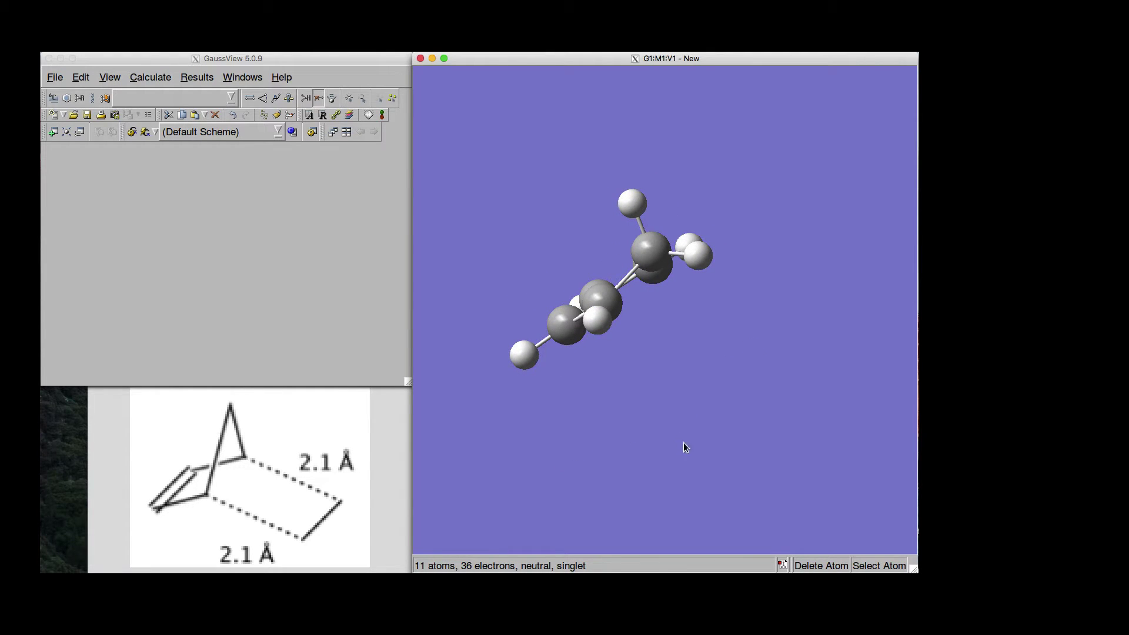
left_click_drag(683, 447, 653, 439)
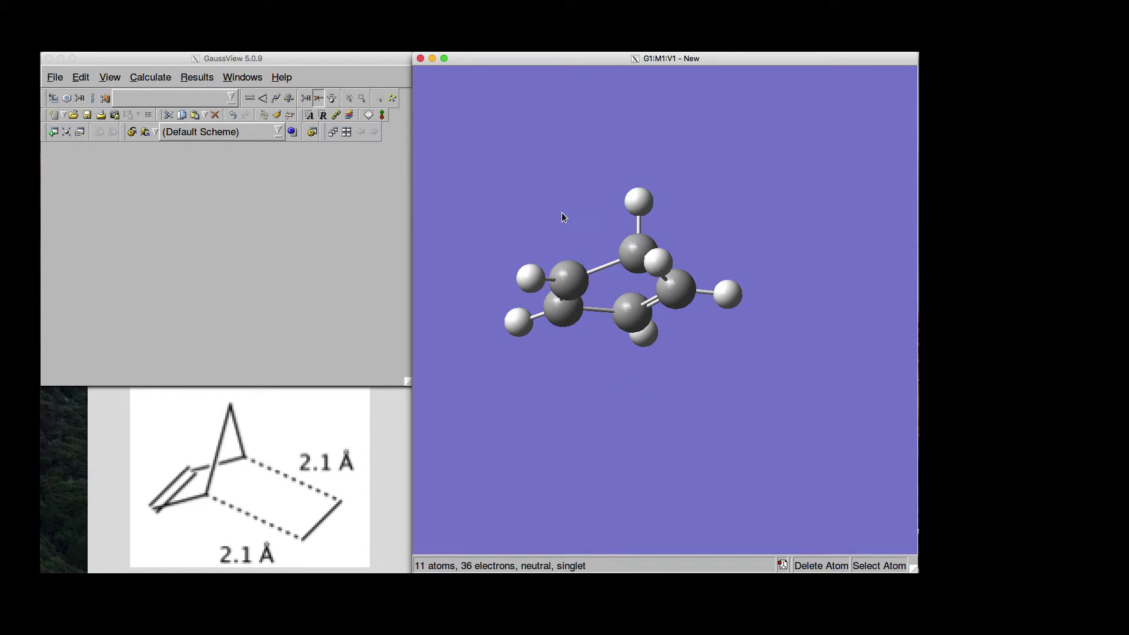
Step: Select atoms 7, 8, 1 and 2 and copy them
left_click(328, 59)
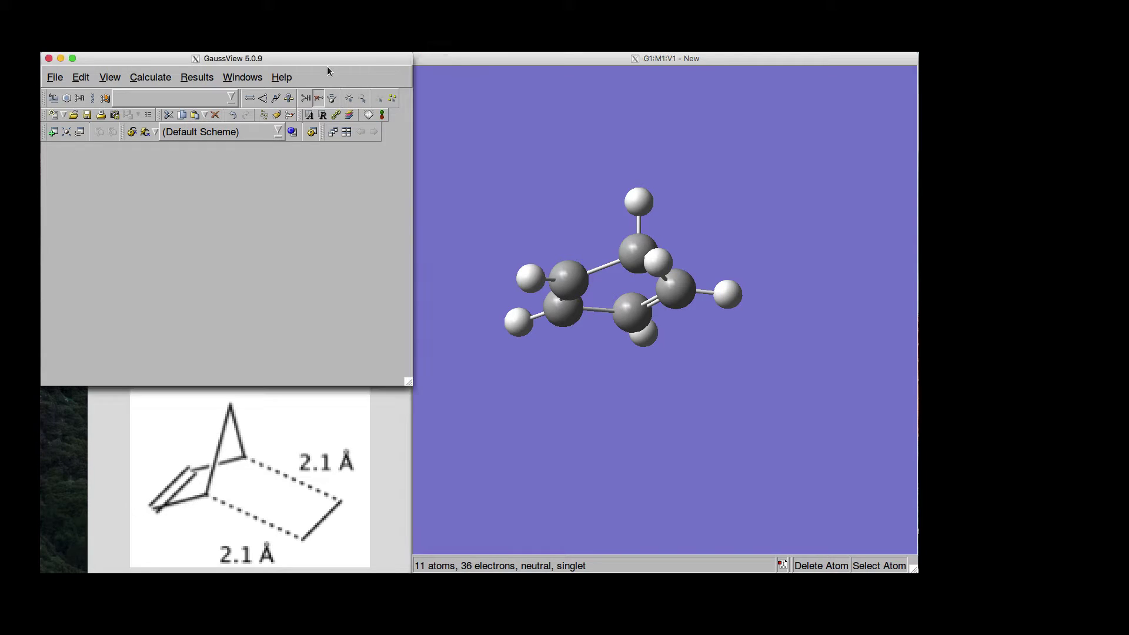
left_click(350, 99)
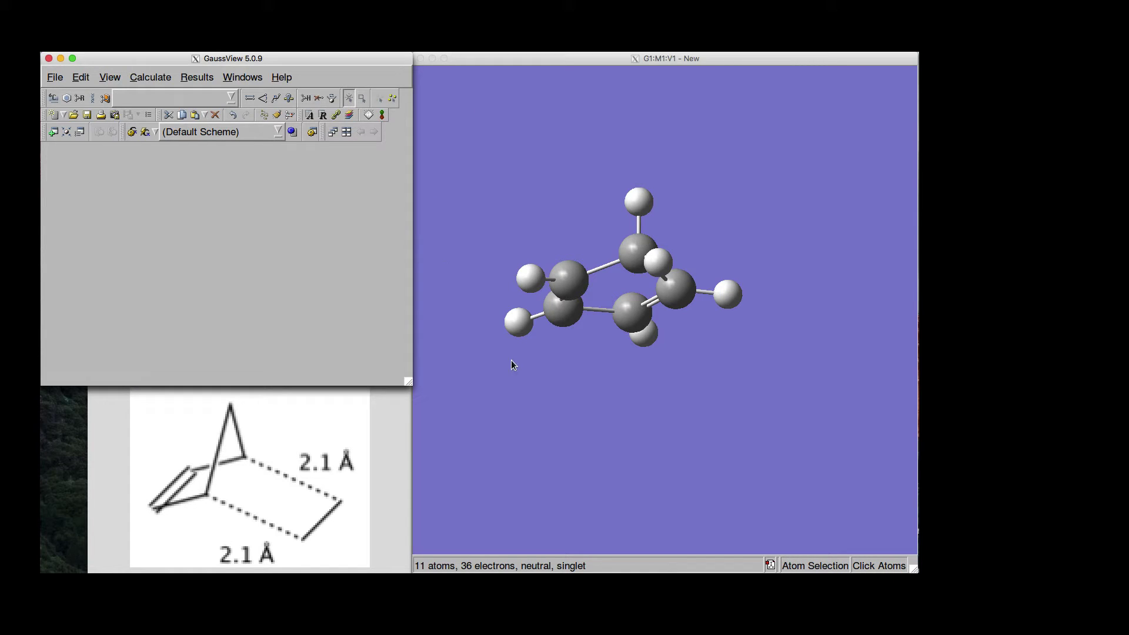
left_click(523, 280)
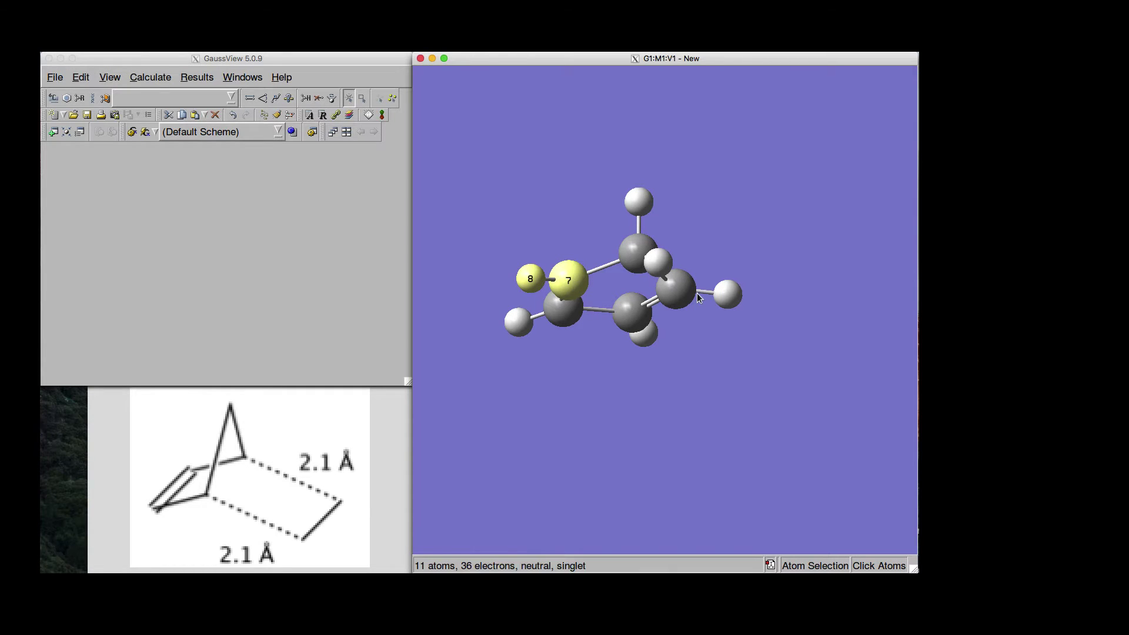
left_click(678, 288)
left_click(737, 293)
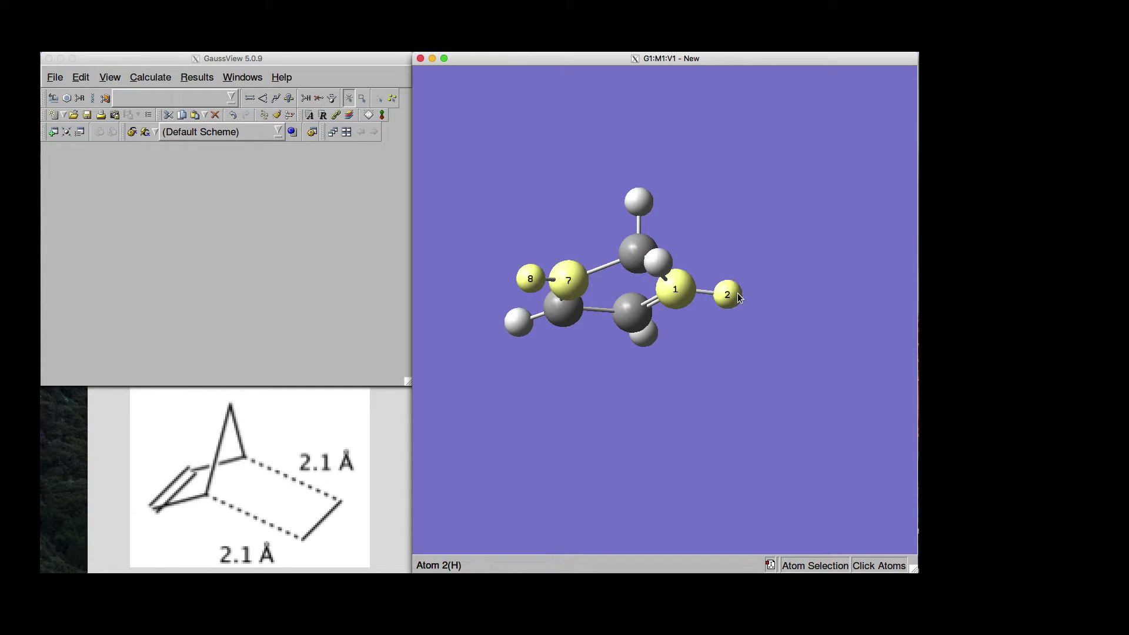
left_click(81, 77)
left_click(80, 77)
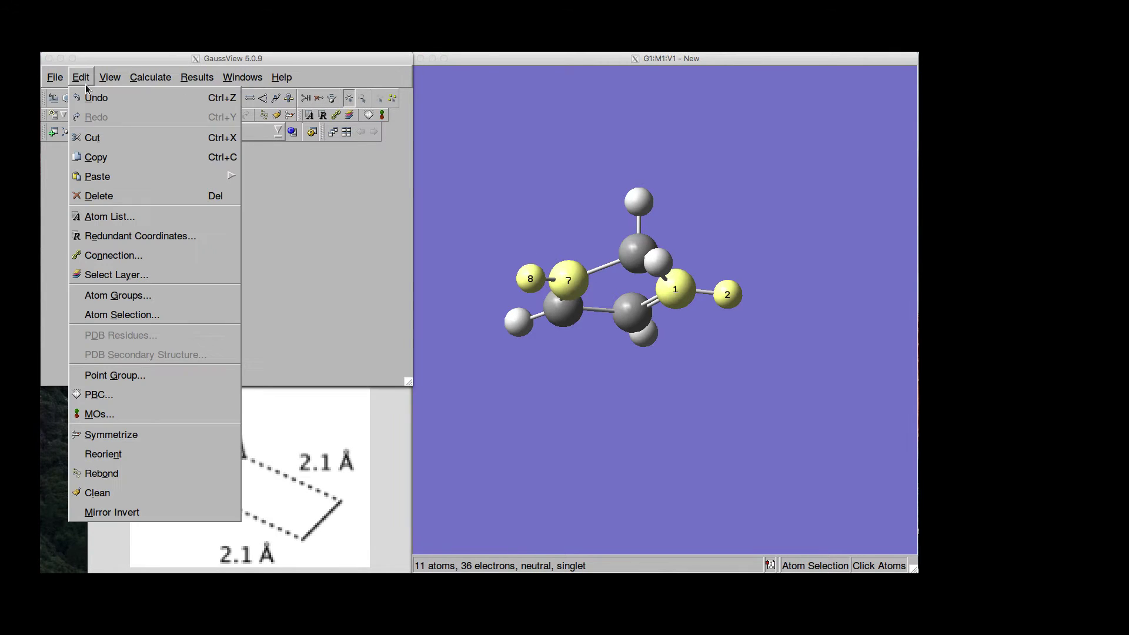
left_click(97, 158)
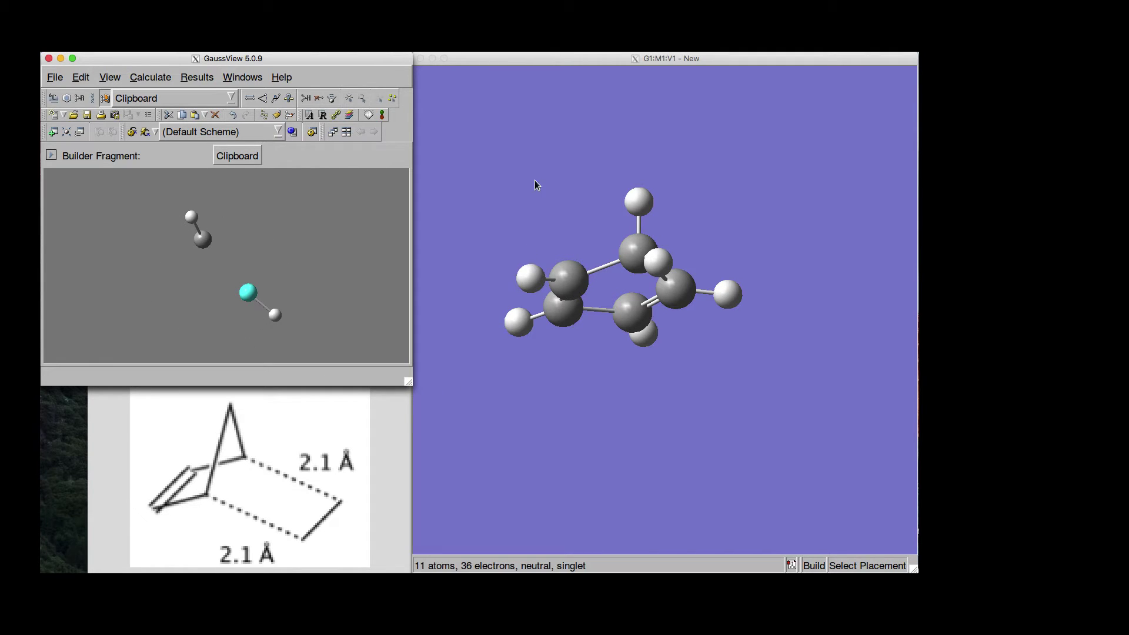
Step: Paste the copied C2H2 fragment below the ring, undoing a misplaced first paste
left_click(511, 62)
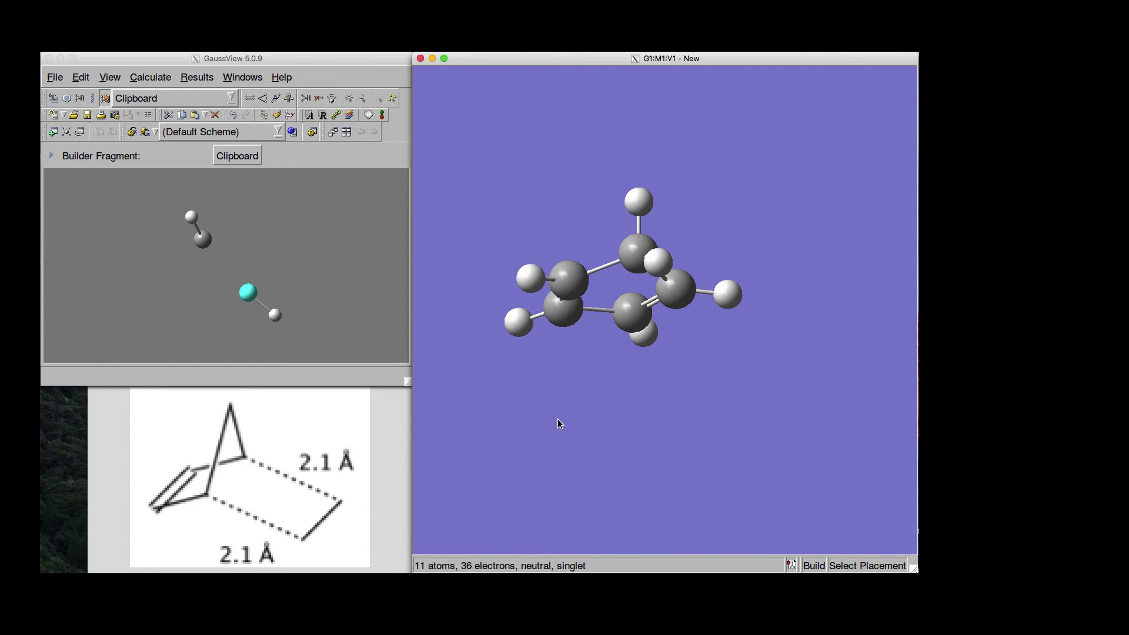
left_click(527, 433)
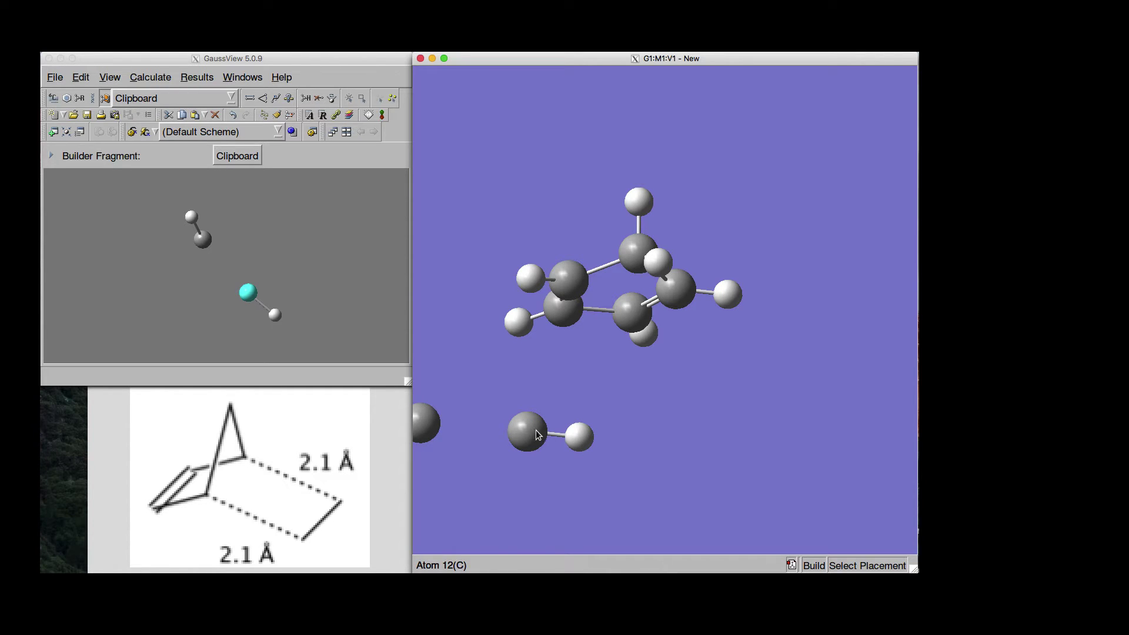
left_click(81, 77)
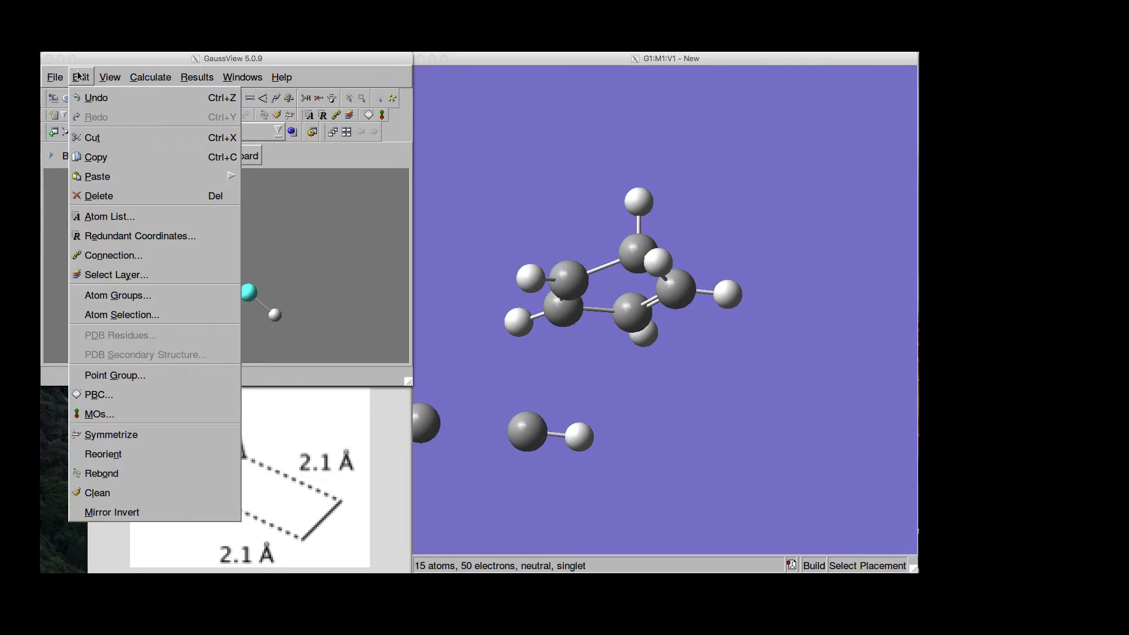
left_click(90, 97)
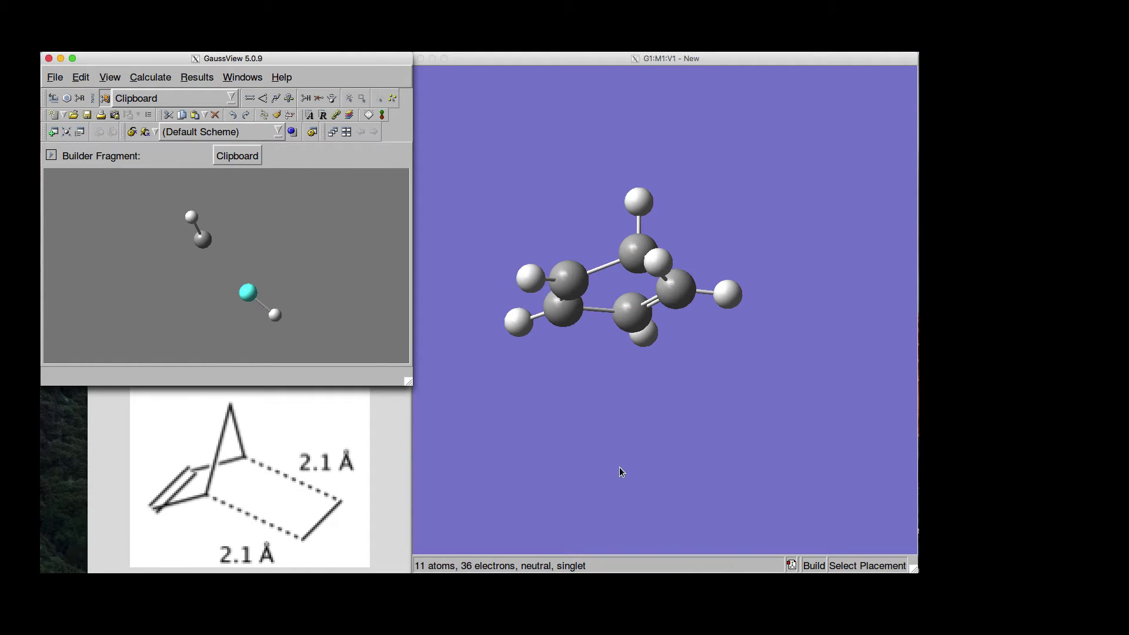
left_click(684, 425)
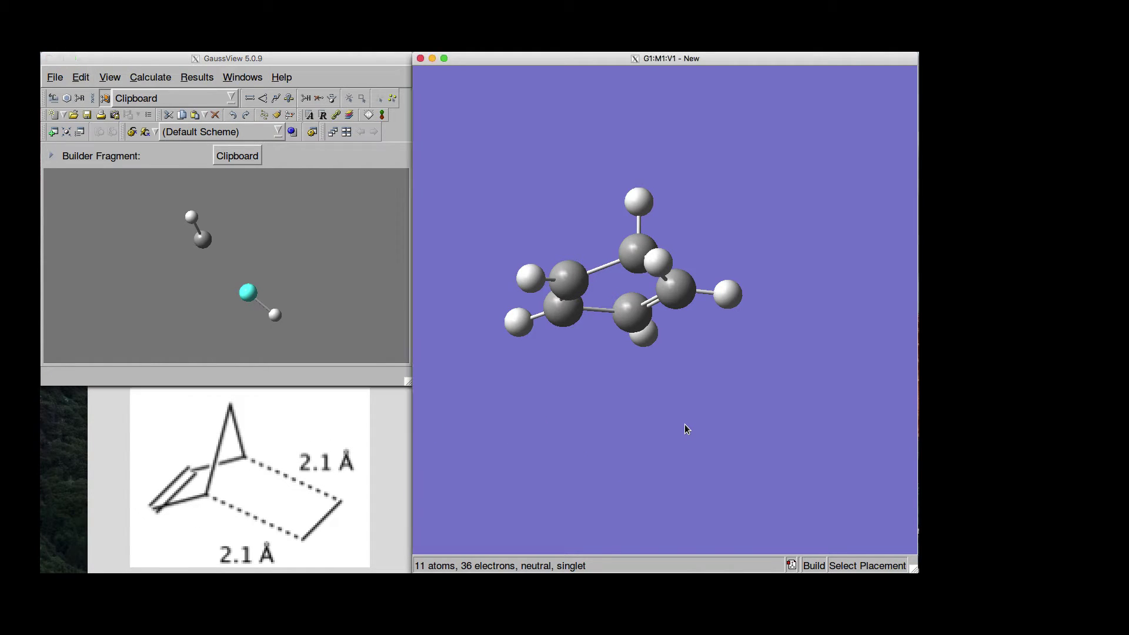
left_click(685, 426)
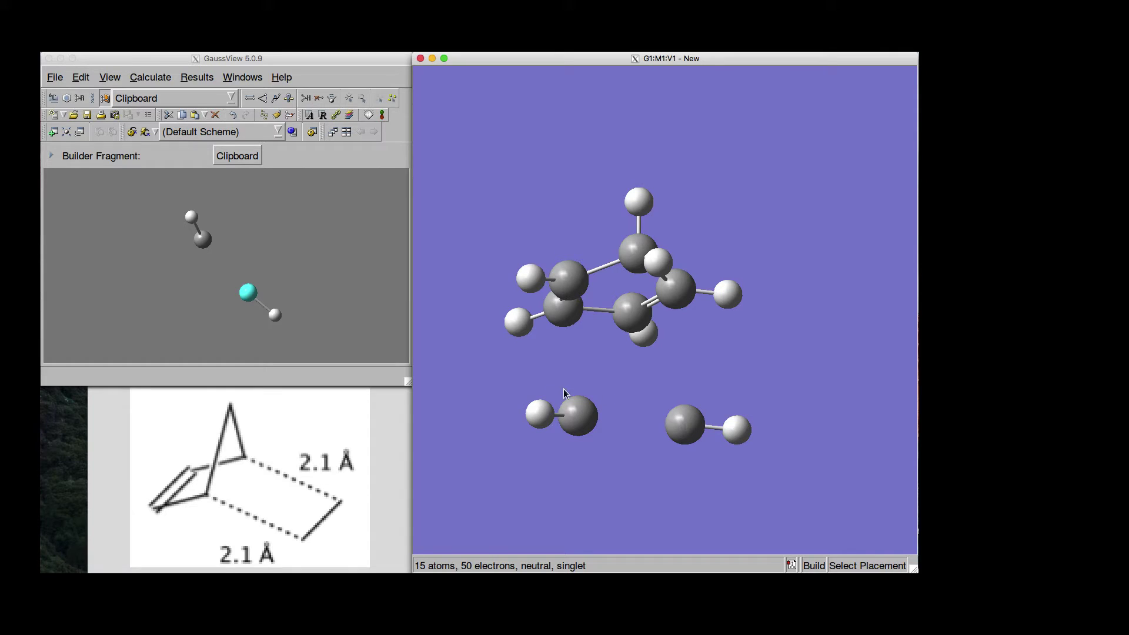
left_click_drag(451, 456, 515, 416)
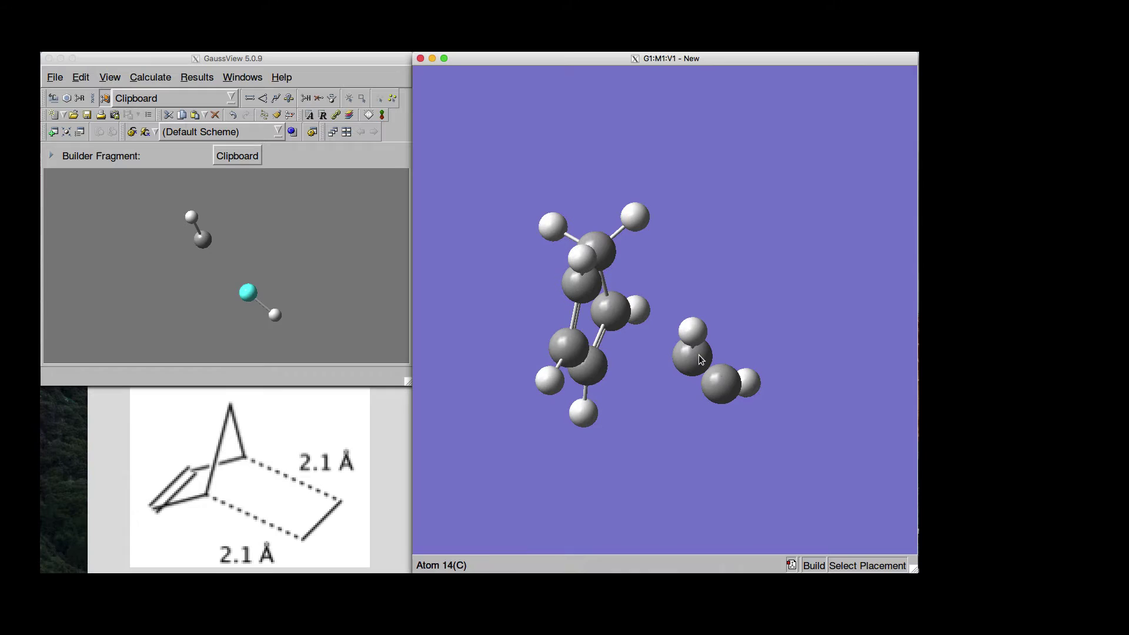
left_click_drag(717, 453, 531, 244)
Step: Choose the single hydrogen atom fragment and add a trial hydrogen to the model
left_click(54, 96)
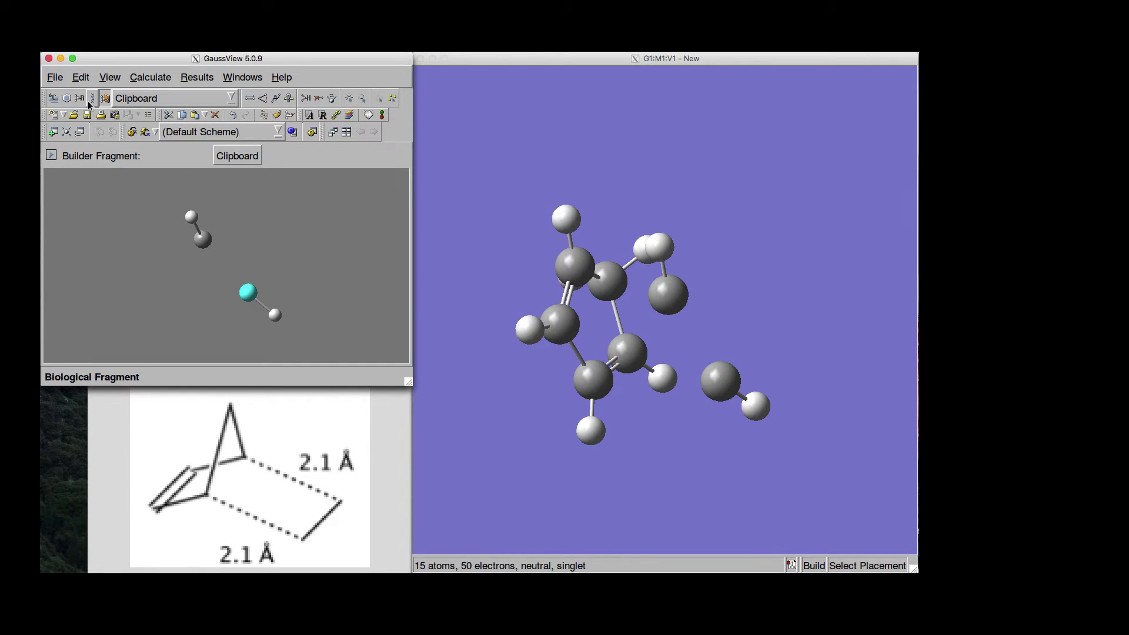
left_click(54, 96)
left_click(55, 97)
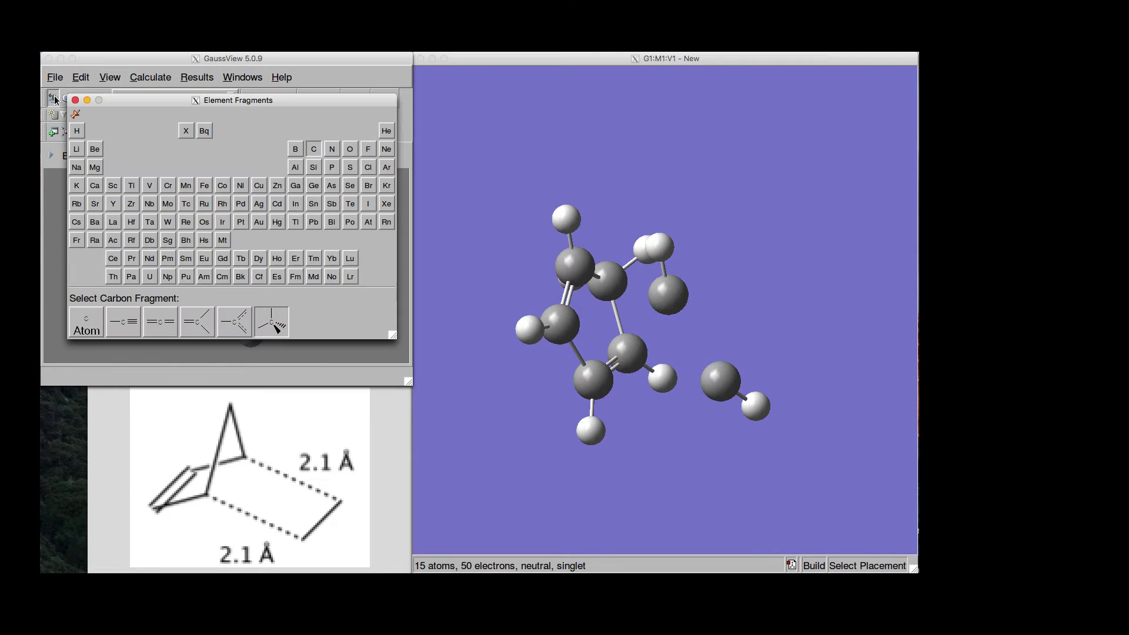
left_click(77, 131)
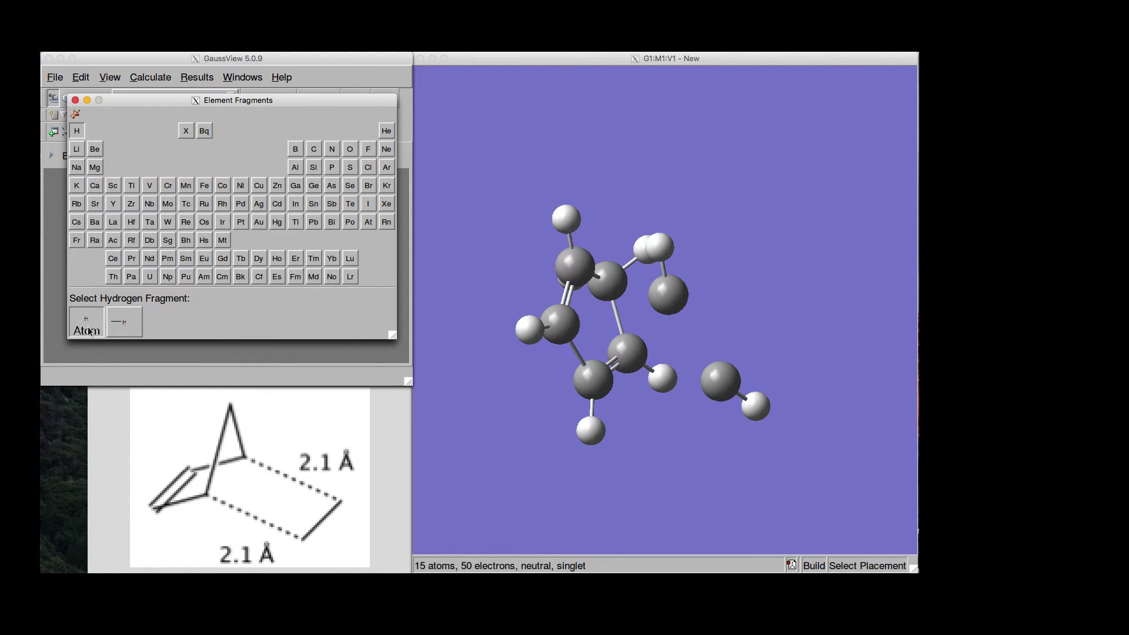
left_click(89, 329)
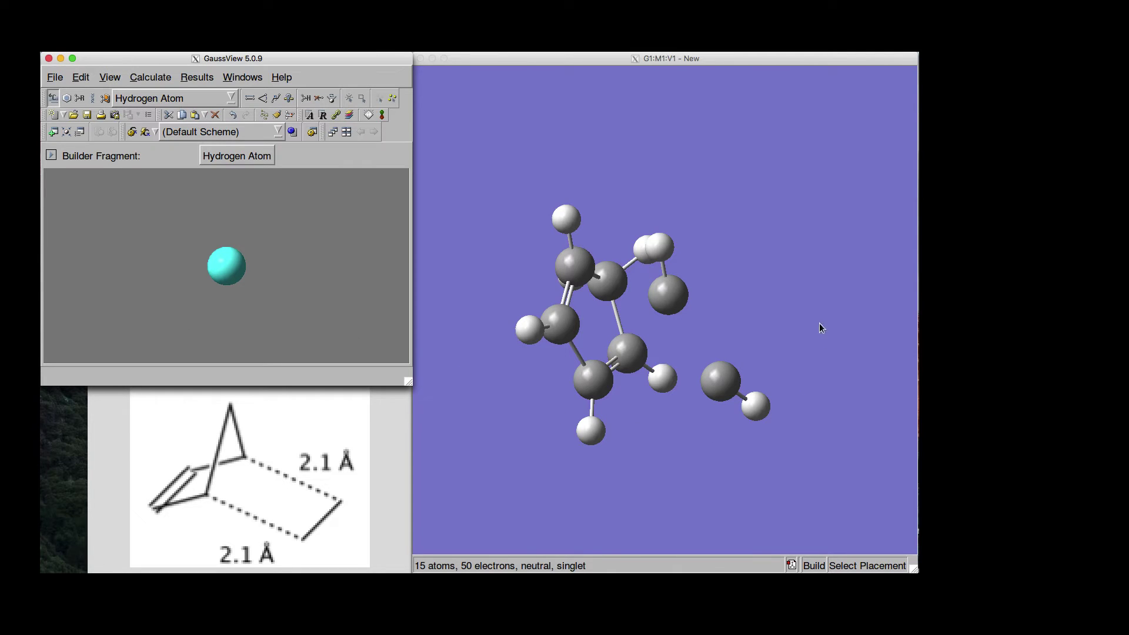
left_click(709, 246)
left_click(710, 245)
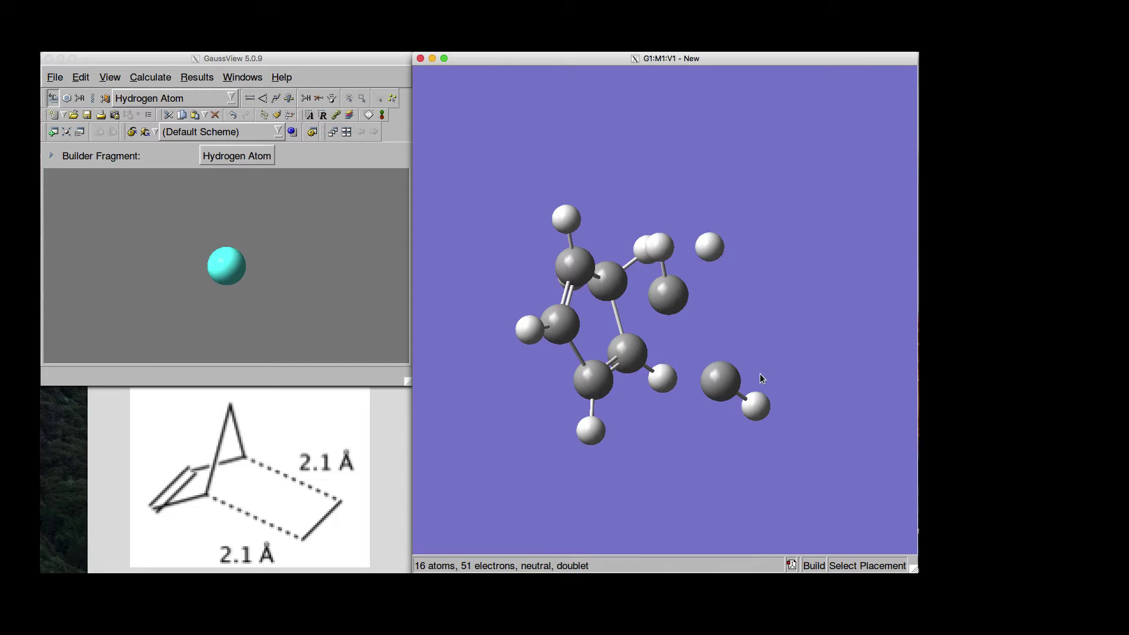
left_click_drag(760, 378, 823, 400)
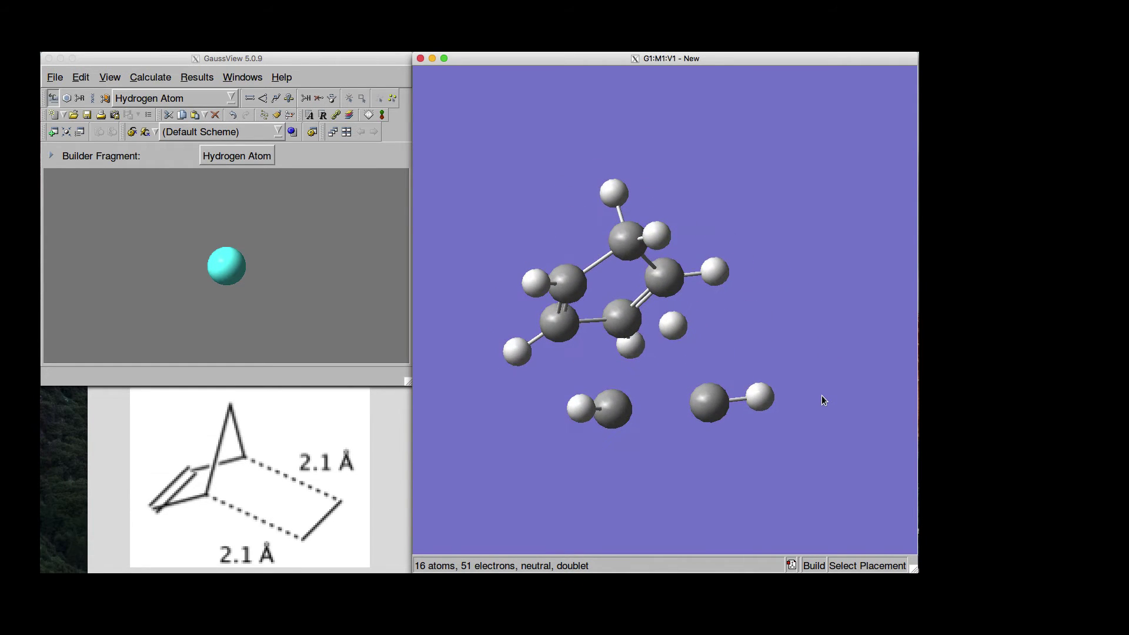
Step: Delete the stray hydrogen and place two hydrogens beneath the left and right lower carbons
left_click(319, 98)
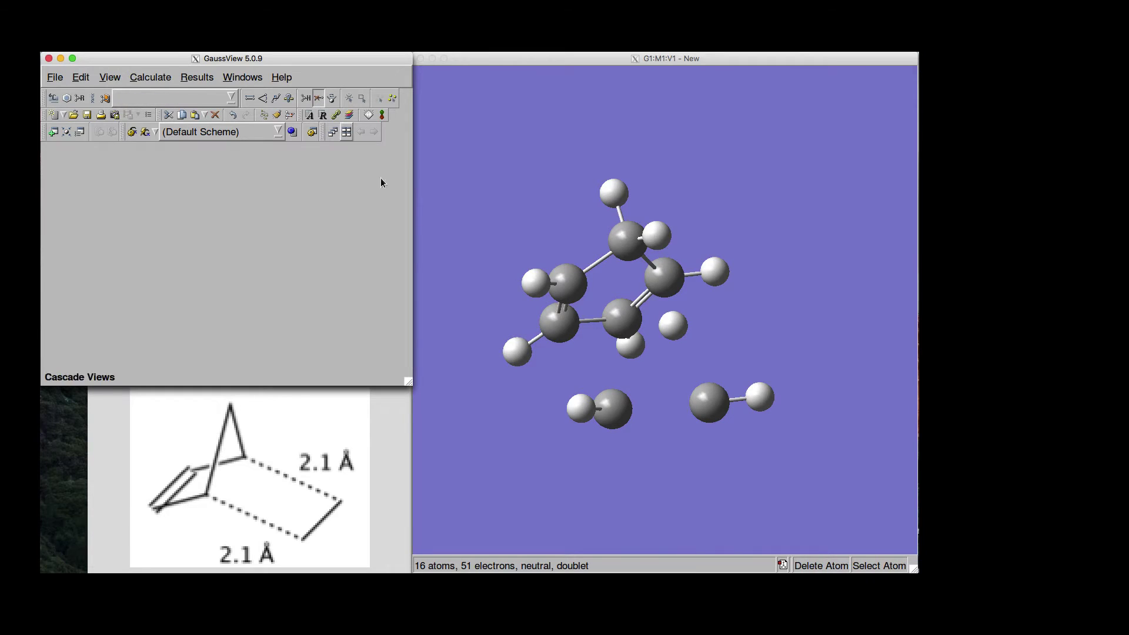
left_click(672, 327)
left_click(673, 327)
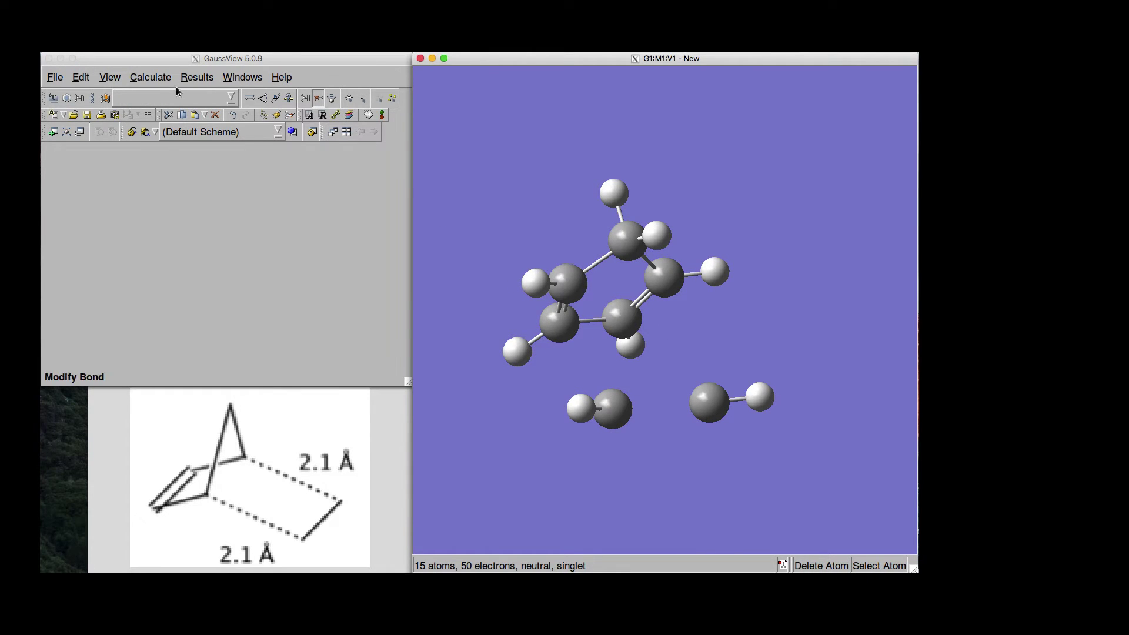
left_click(53, 97)
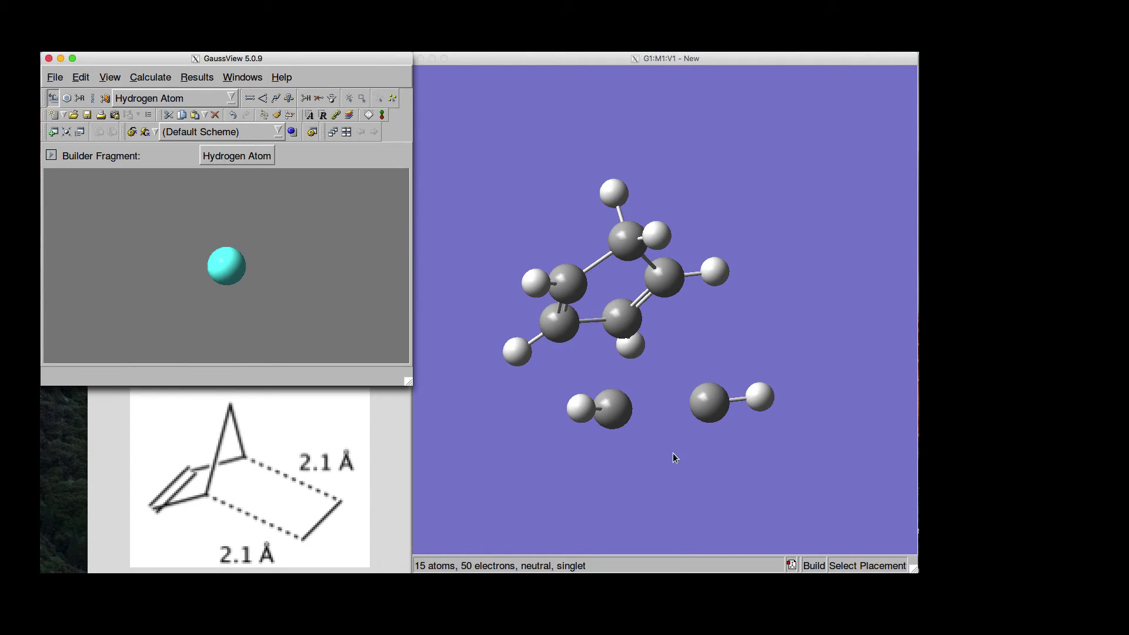
left_click(659, 419)
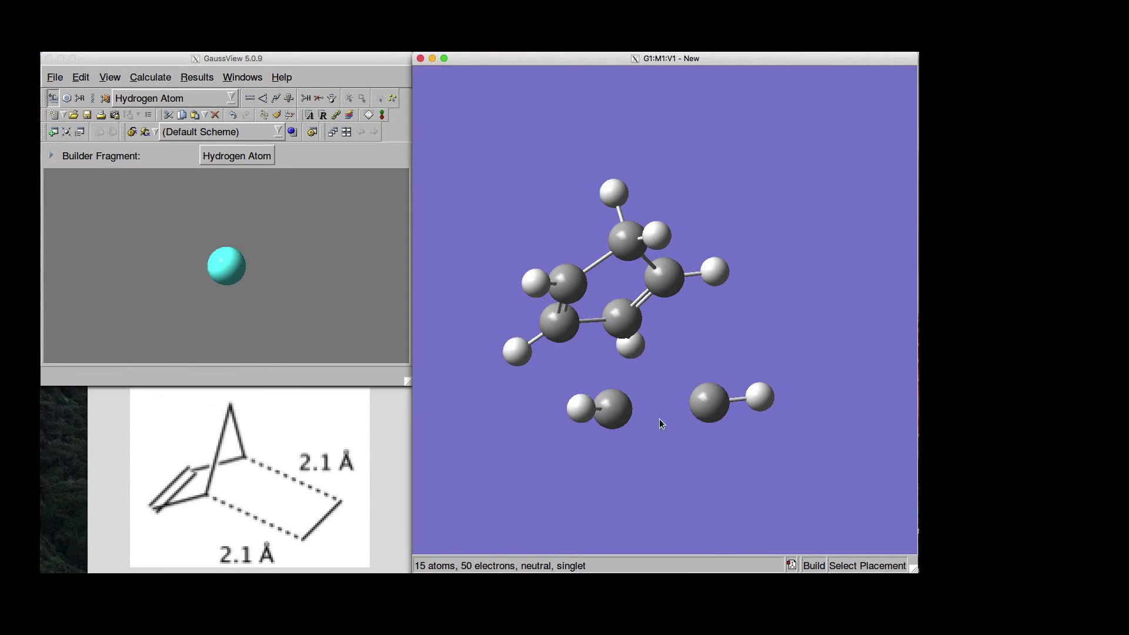
left_click(584, 461)
left_click(746, 451)
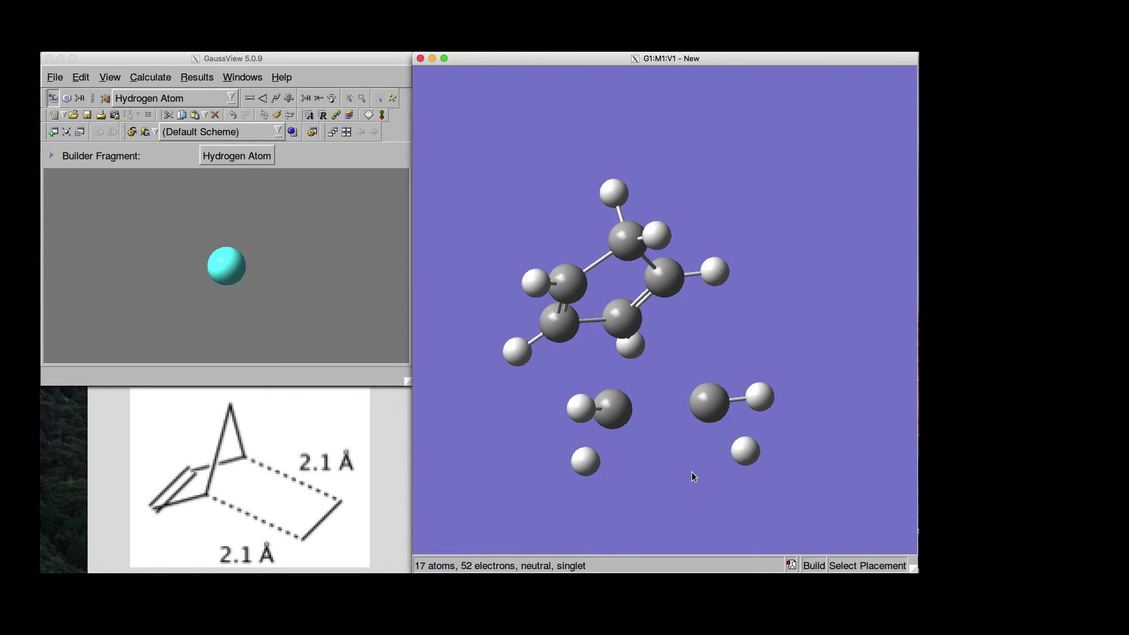
mouse_move(692, 472)
left_mouse_down()
mouse_move(672, 398)
mouse_move(682, 347)
mouse_move(673, 462)
left_mouse_up()
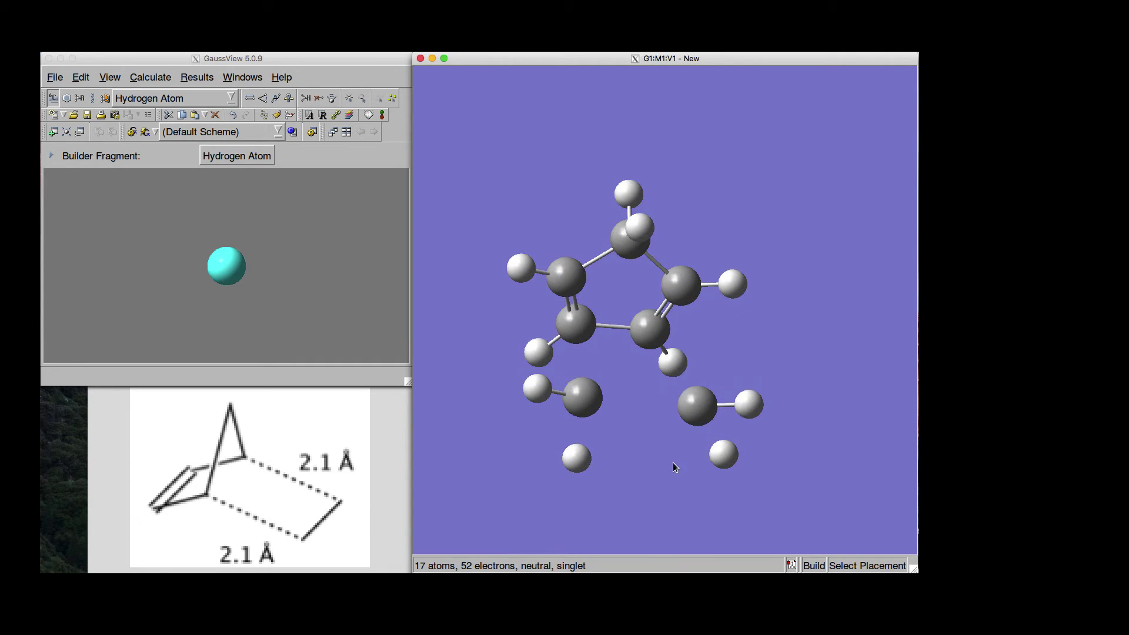
Step: Bond the left loose hydrogen to its lower carbon at about 1.06 Å
left_click(336, 227)
left_click(252, 101)
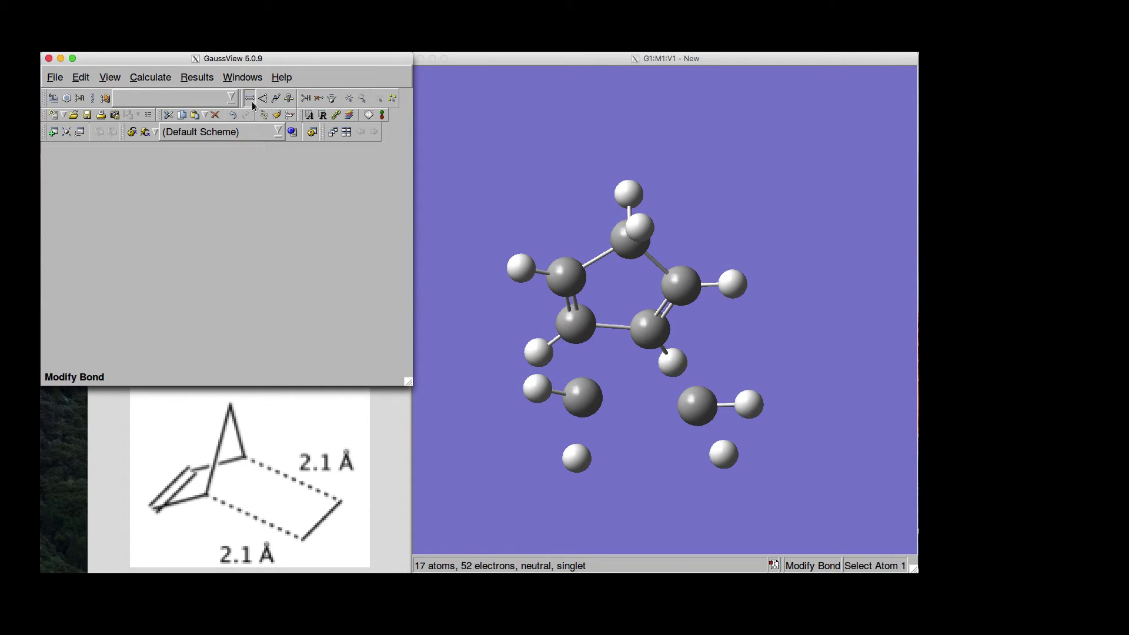
left_click(575, 458)
left_click(575, 458)
left_click(580, 406)
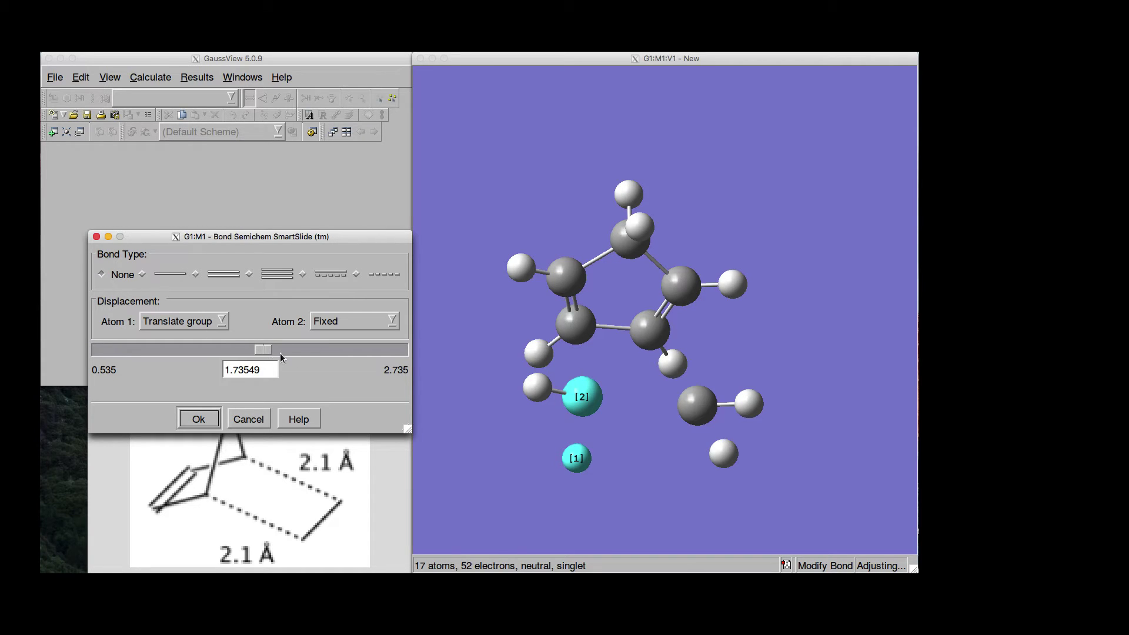
left_click_drag(262, 350, 168, 344)
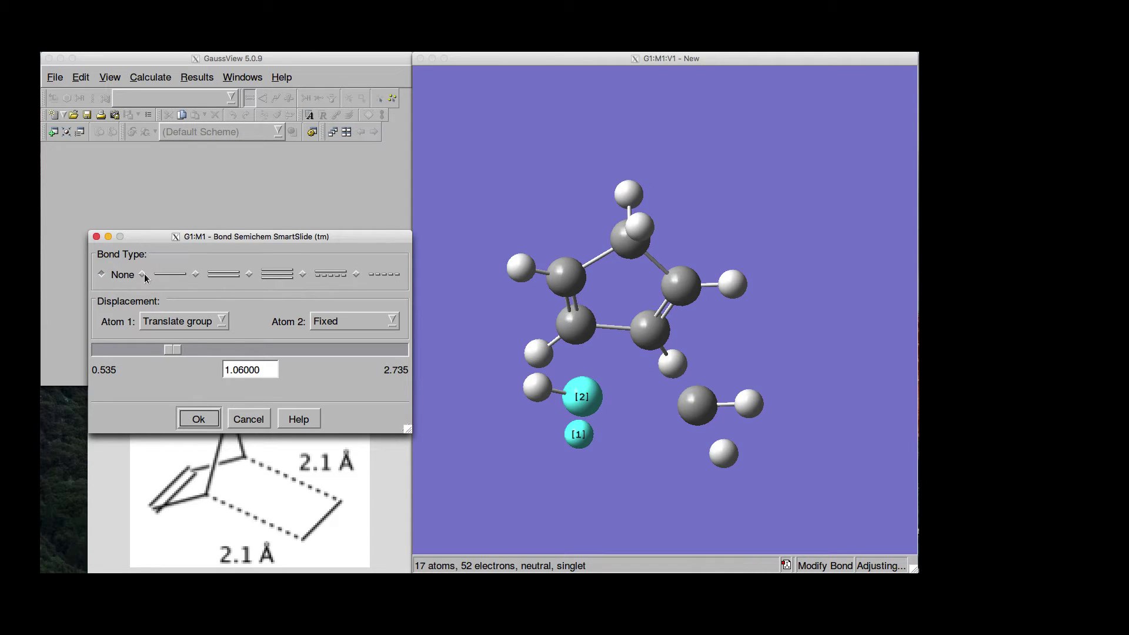
left_click(199, 419)
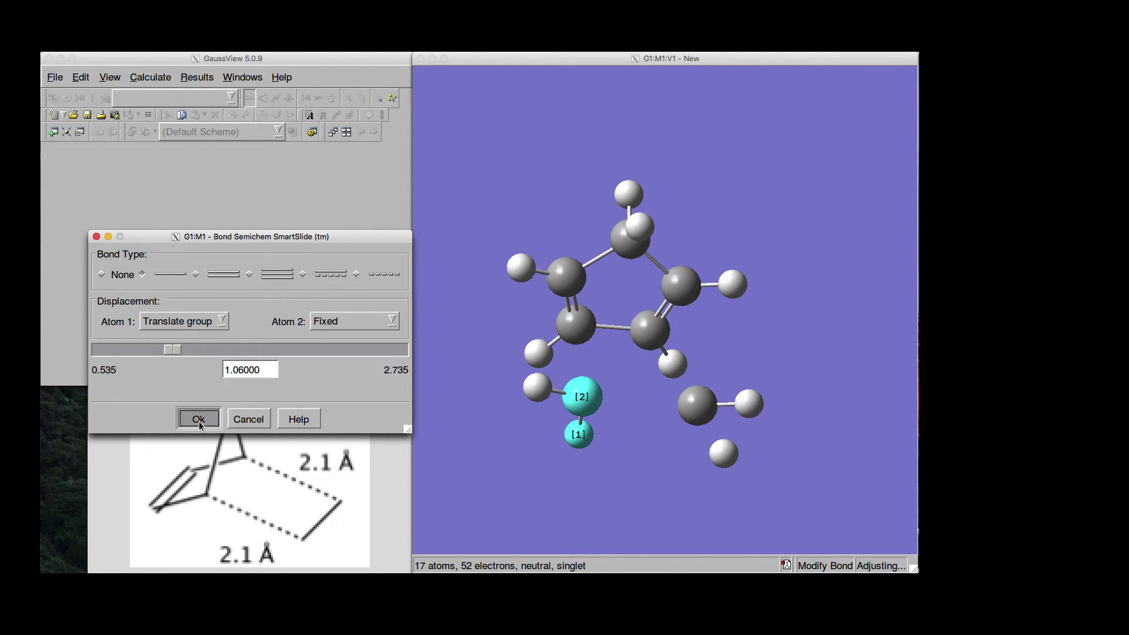
Step: Bond the right loose hydrogen to its lower carbon at about 1.01 Å
left_click(723, 453)
left_click(699, 416)
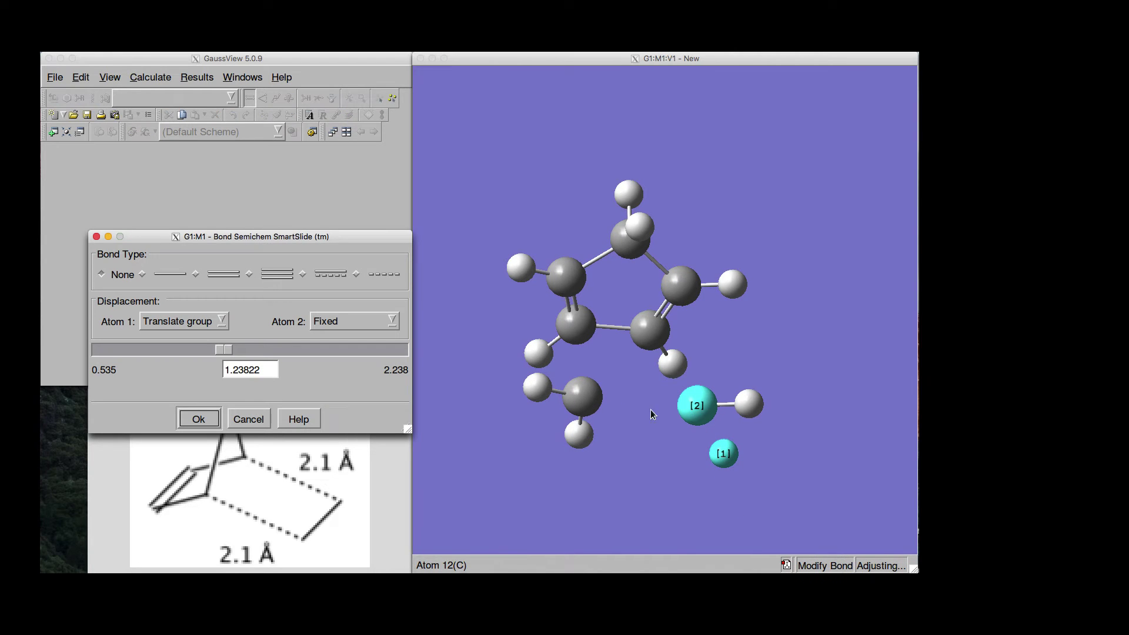
left_click_drag(224, 351, 185, 350)
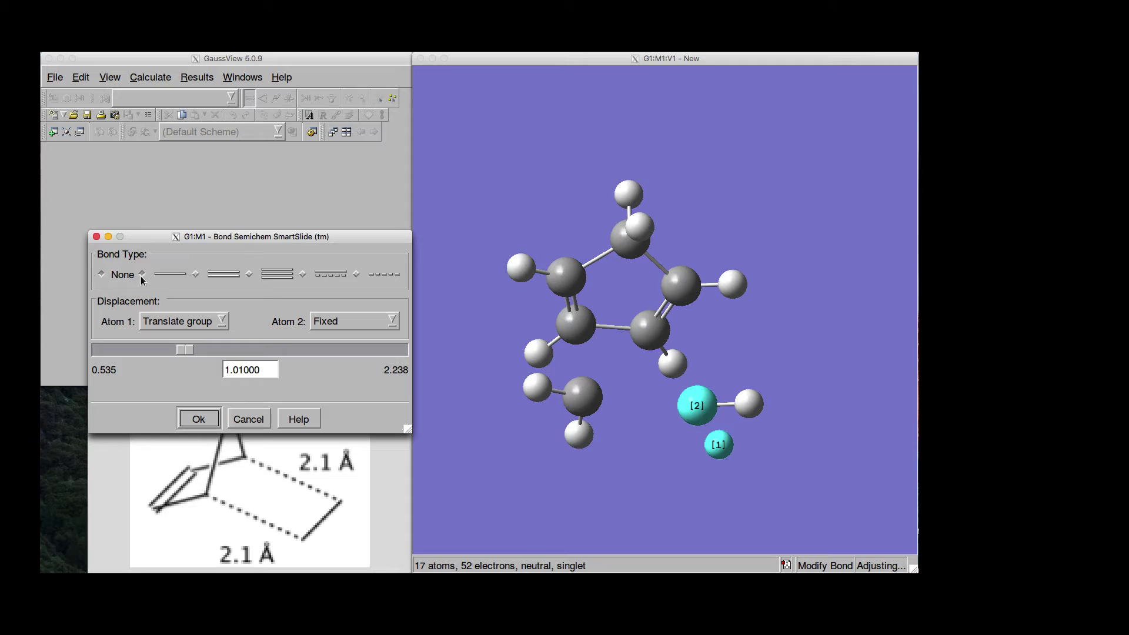
left_click(199, 419)
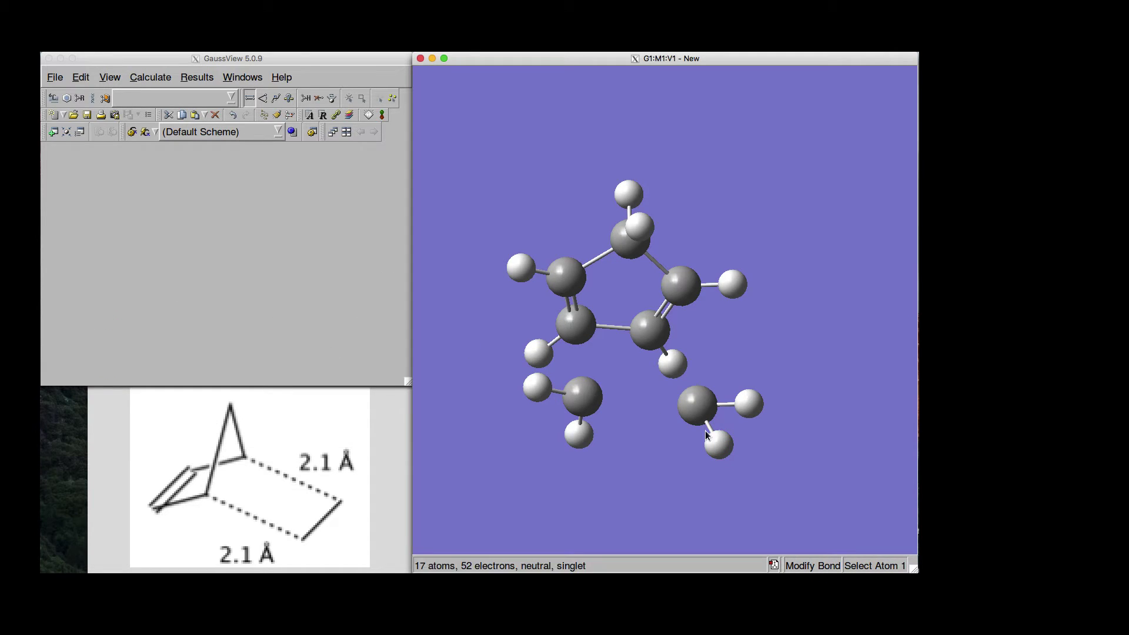
Step: Double-bond the lower carbons at 2.18 with Atom 2 as Translate group, then Clean
left_click(576, 393)
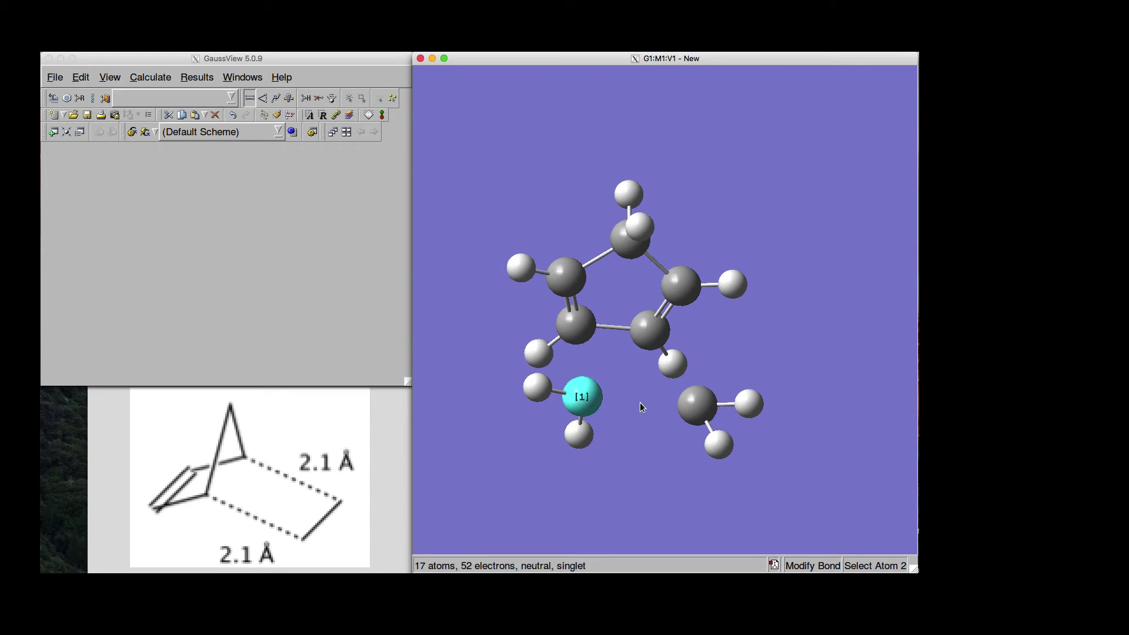
left_click(706, 414)
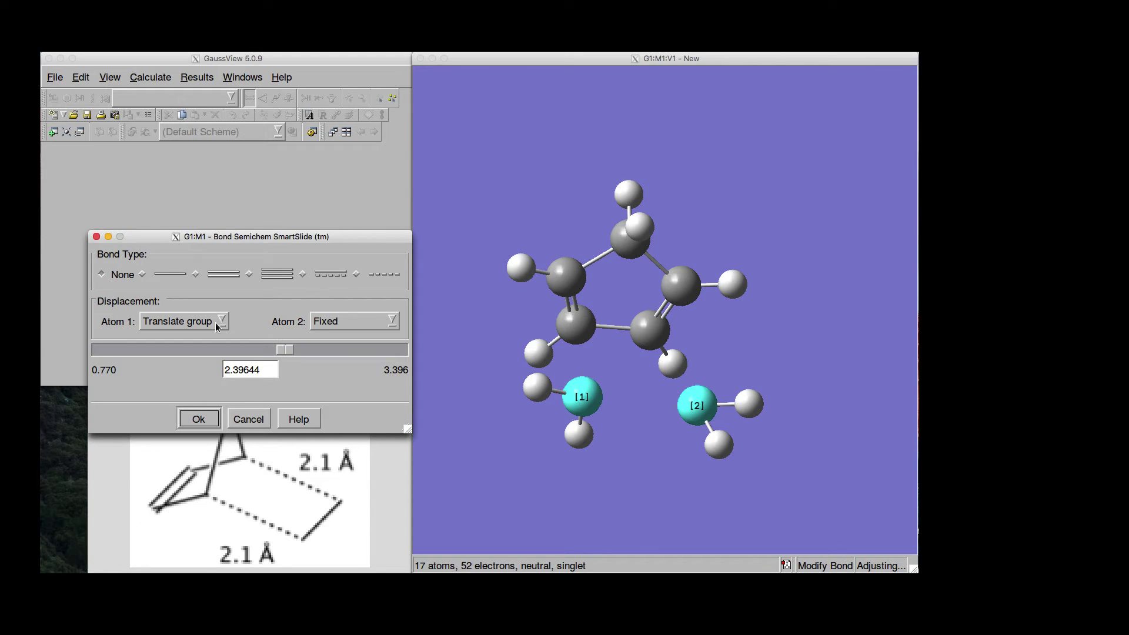
left_click(318, 324)
left_click(321, 339)
left_click_drag(286, 348, 263, 350)
left_click(195, 276)
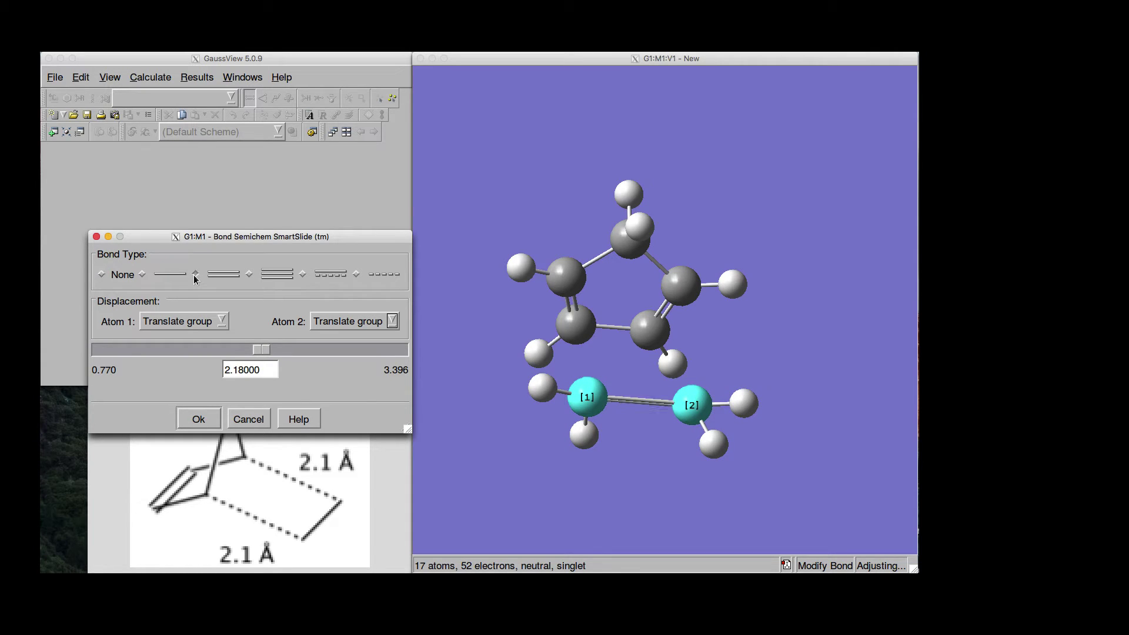
left_click(196, 417)
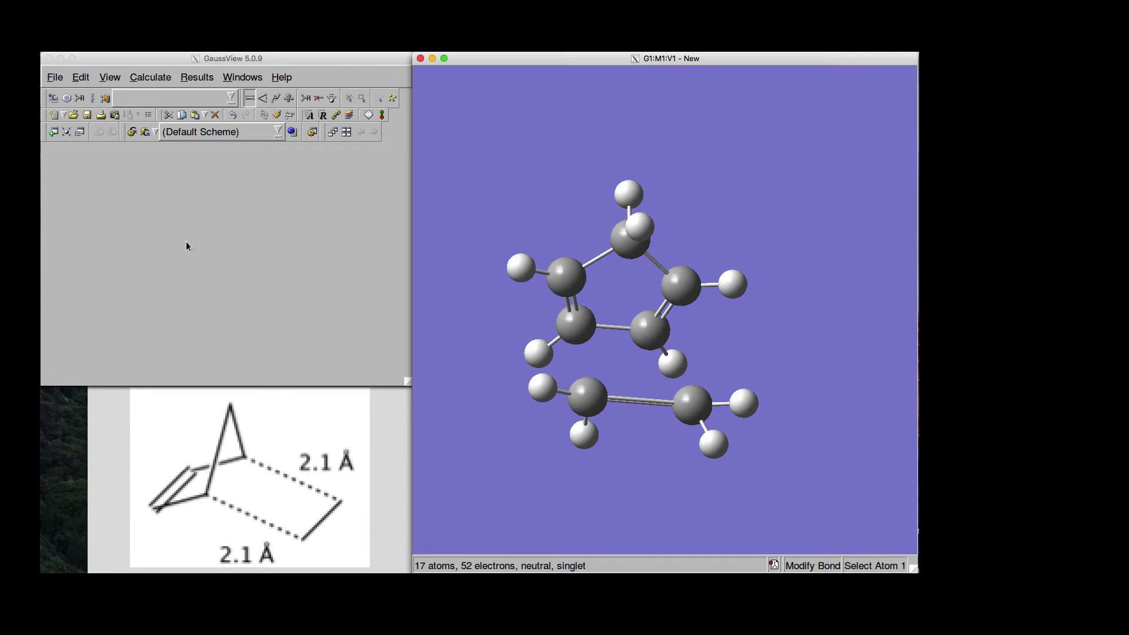
left_click(277, 118)
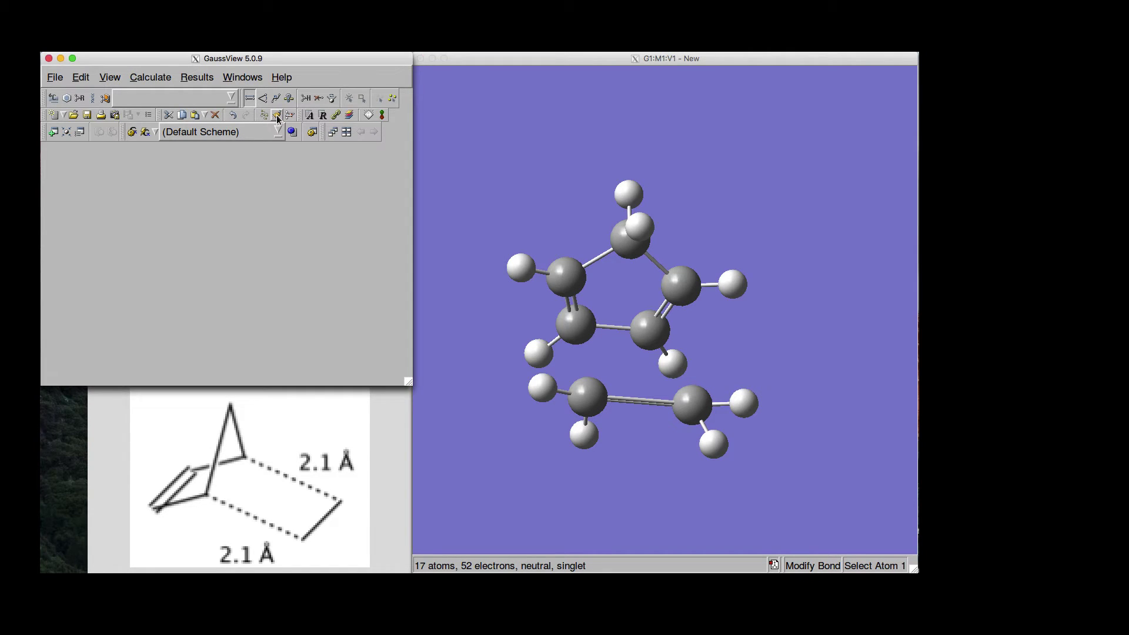
left_click(277, 117)
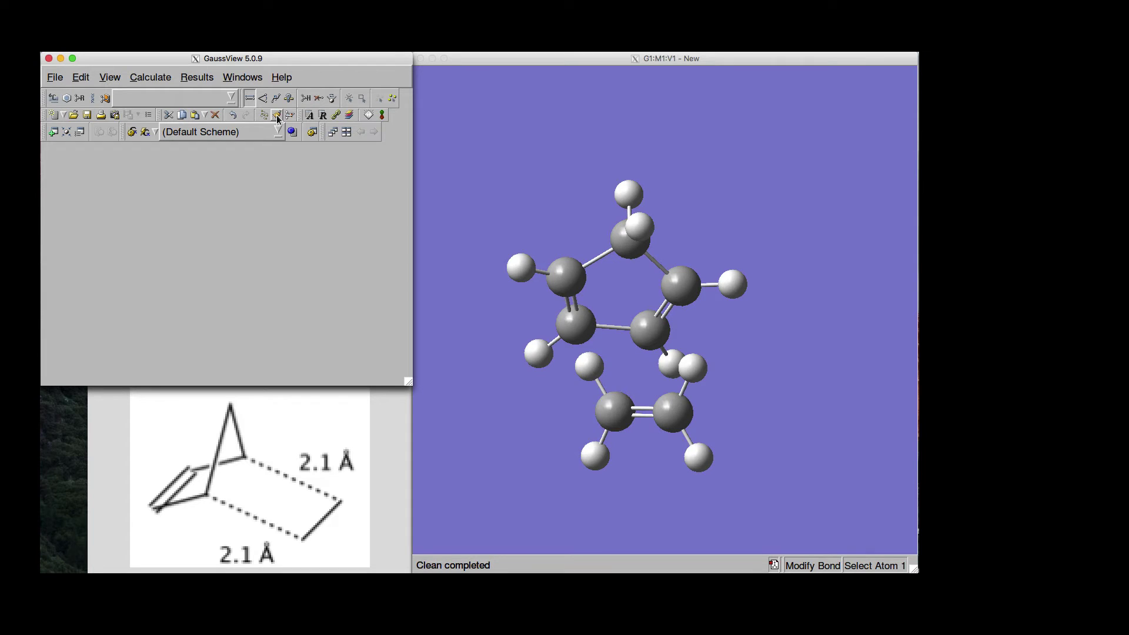
Step: Set the bond type between the two ethylene carbons to None
left_click(562, 474)
mouse_move(559, 460)
left_mouse_down()
mouse_move(567, 386)
mouse_move(555, 351)
mouse_move(537, 439)
mouse_move(539, 471)
mouse_move(566, 437)
mouse_move(581, 344)
mouse_move(556, 463)
mouse_move(523, 443)
mouse_move(541, 432)
mouse_move(566, 474)
mouse_move(567, 451)
mouse_move(580, 452)
mouse_move(569, 460)
mouse_move(560, 445)
left_mouse_up()
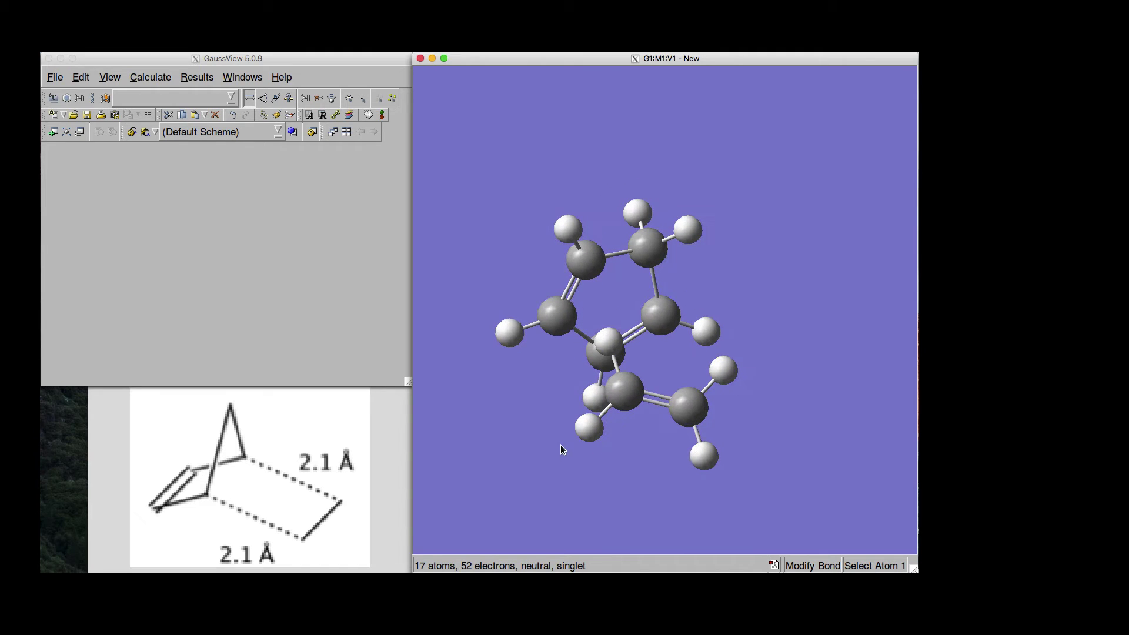
left_click(248, 100)
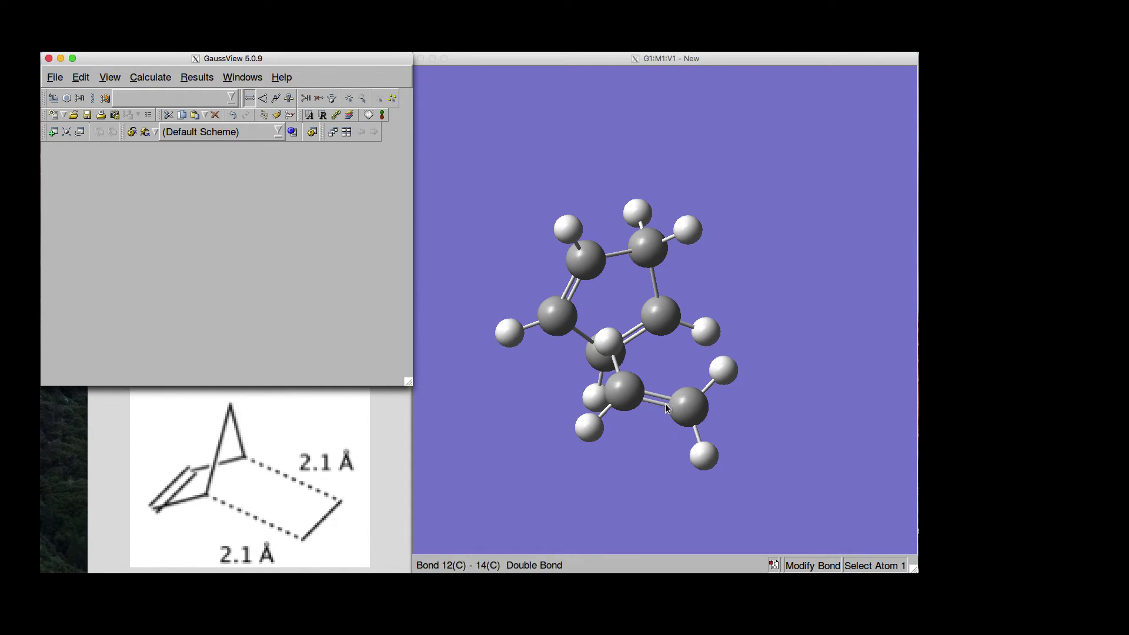
left_click(626, 394)
left_click(623, 390)
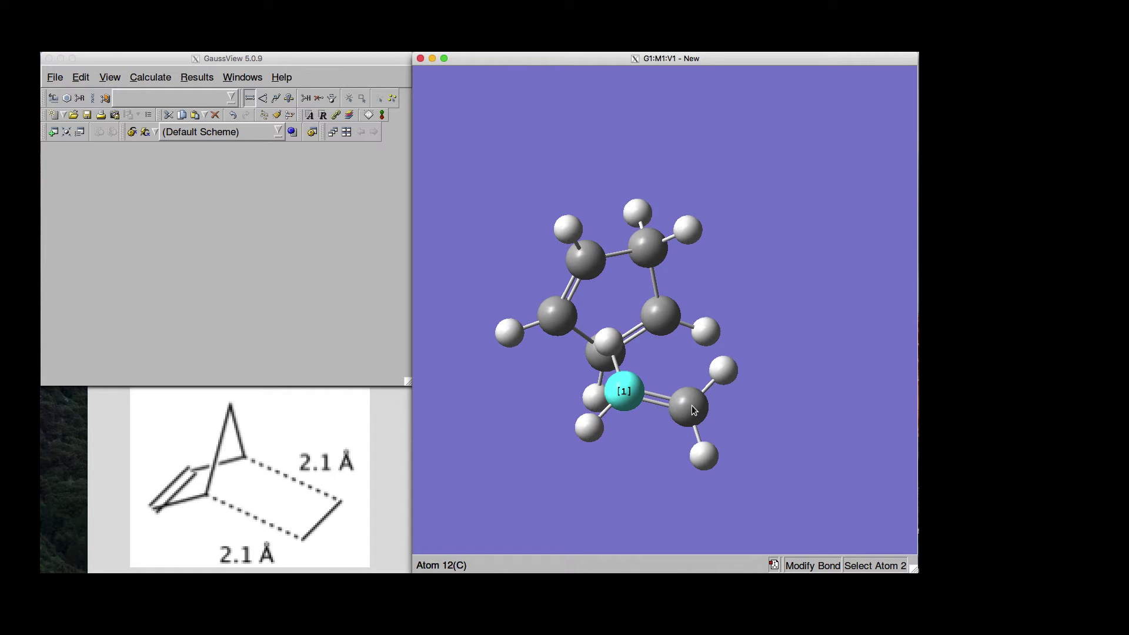
left_click(689, 406)
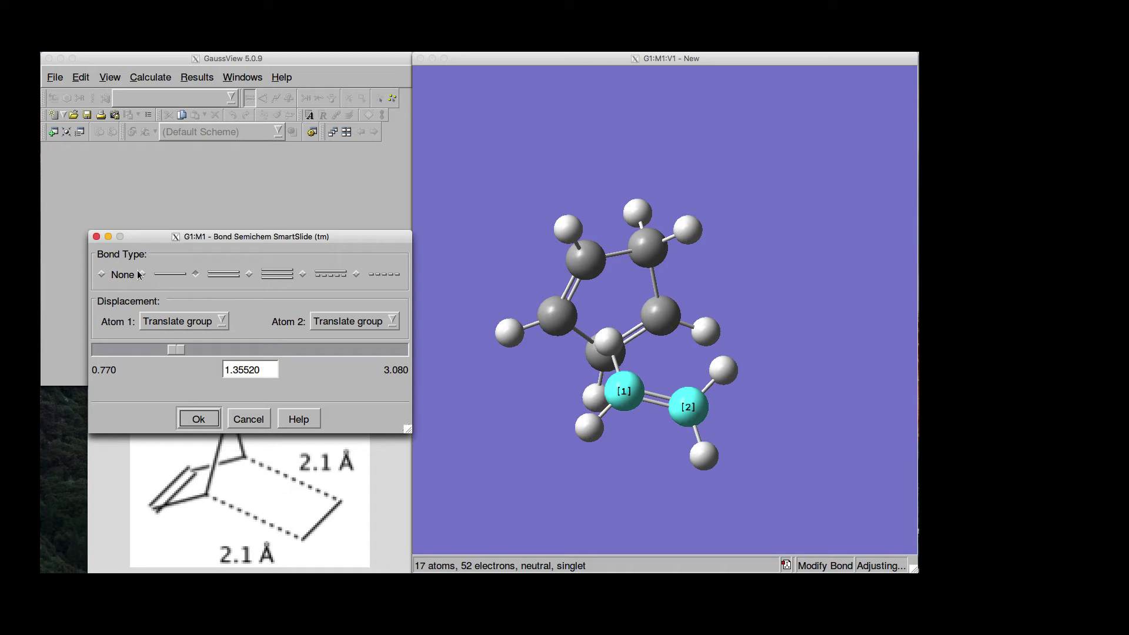
left_click(102, 275)
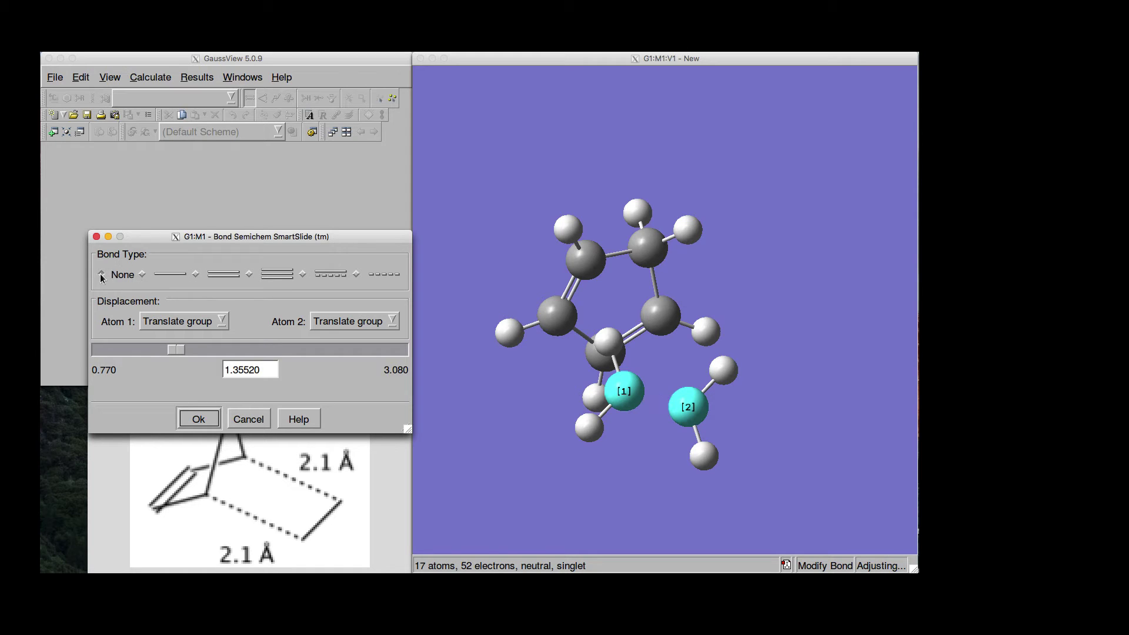
left_click(199, 419)
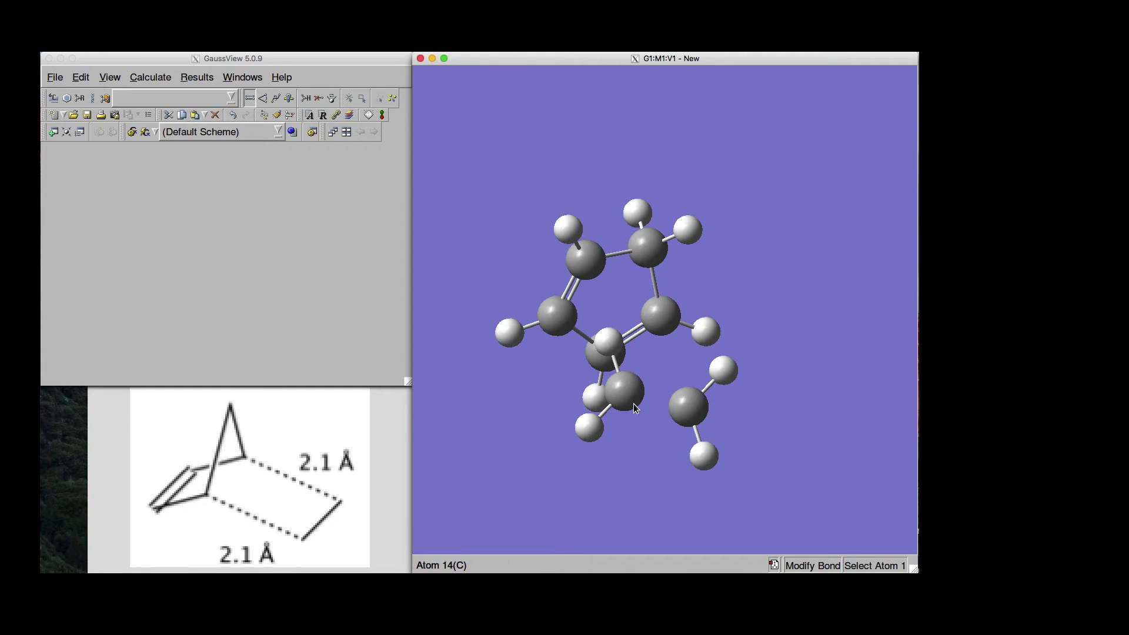
Step: Place the first ethylene carbon 2.10 Å from its ring carbon, keeping the ring atom Fixed
left_click(588, 262)
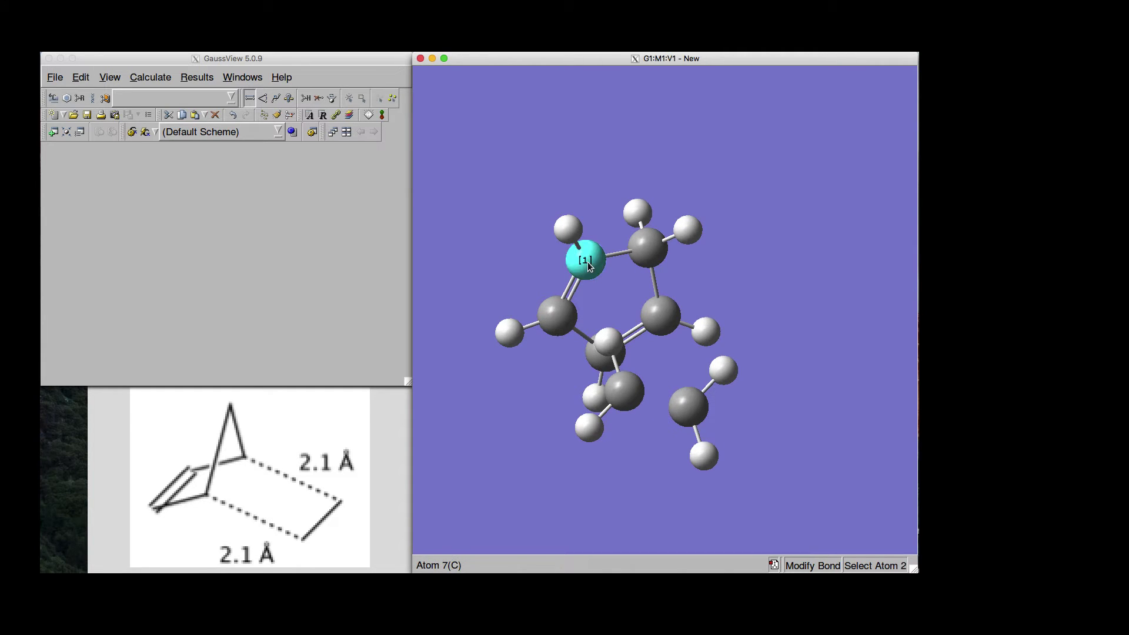
left_click(625, 393)
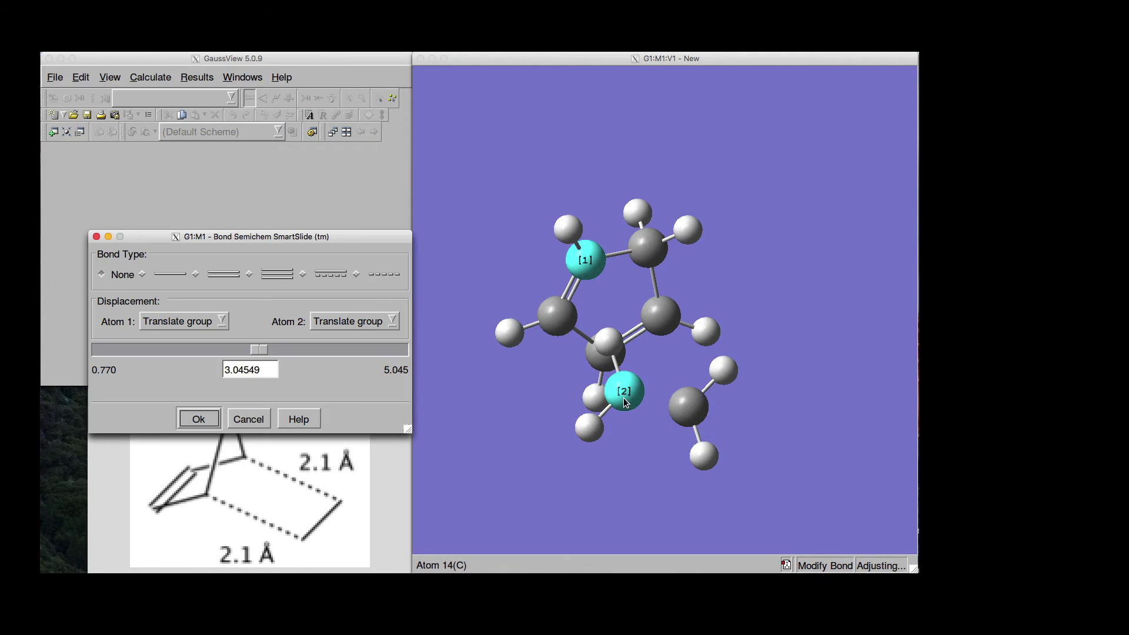
left_click(215, 321)
left_click(156, 372)
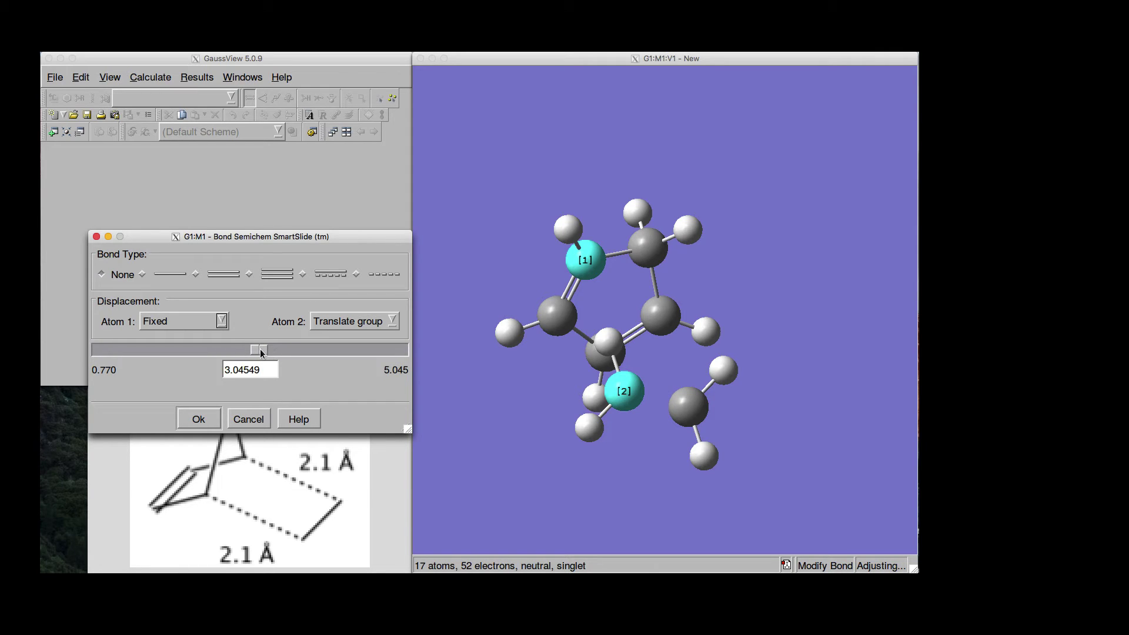
left_click_drag(262, 352, 197, 351)
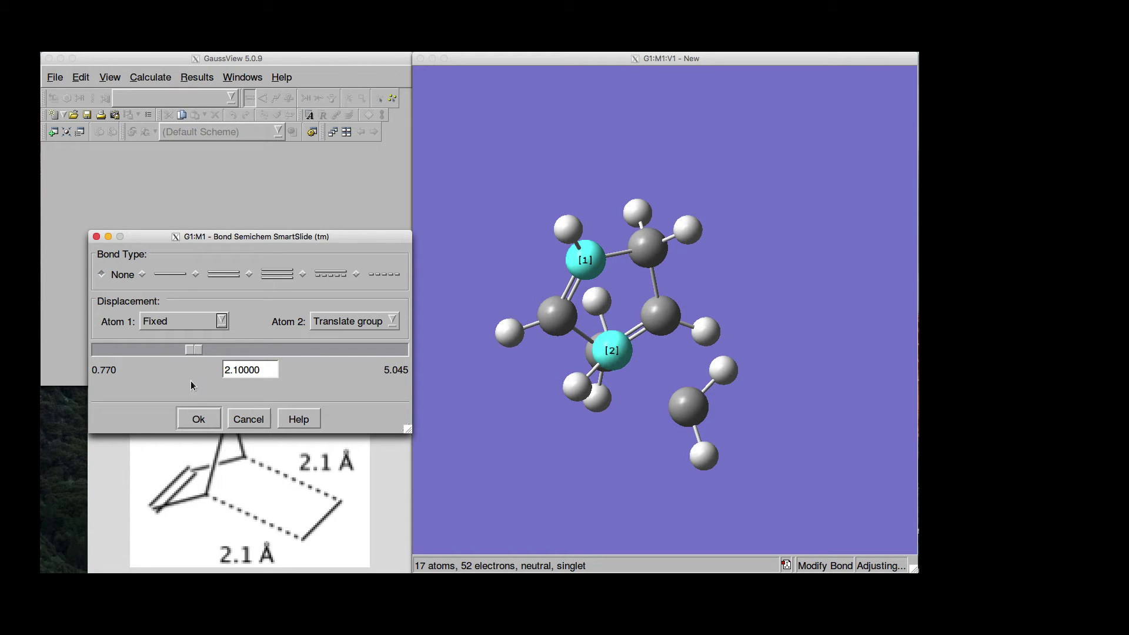
left_click(198, 419)
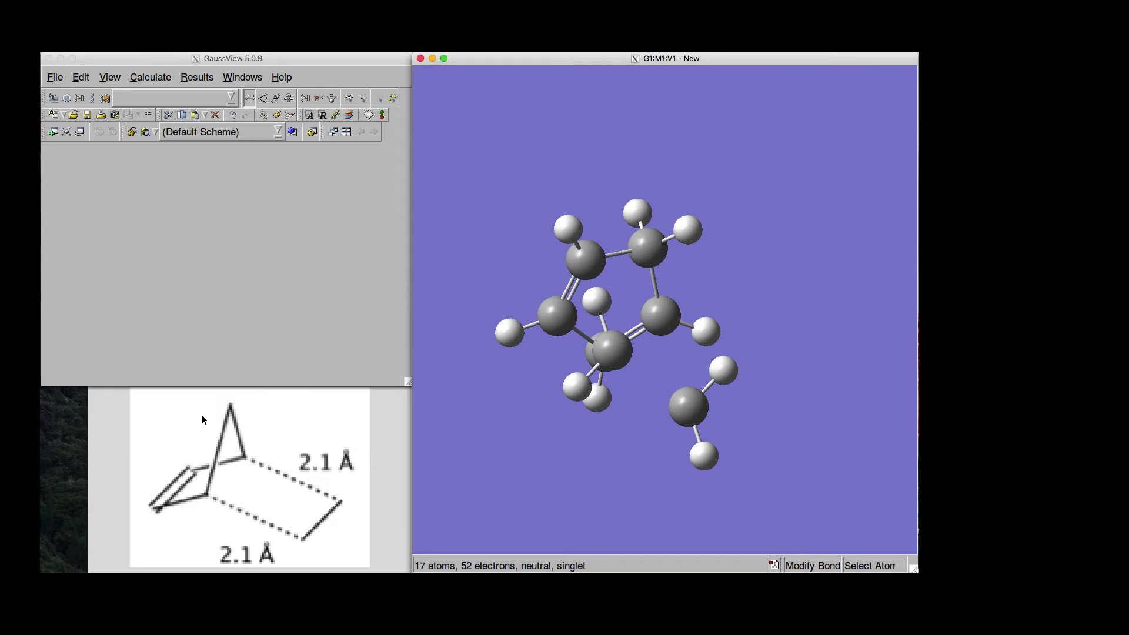
Step: Set the second ring–ethylene carbon pair to 2.10 Å and check the arrangement
left_click(661, 319)
left_click(687, 413)
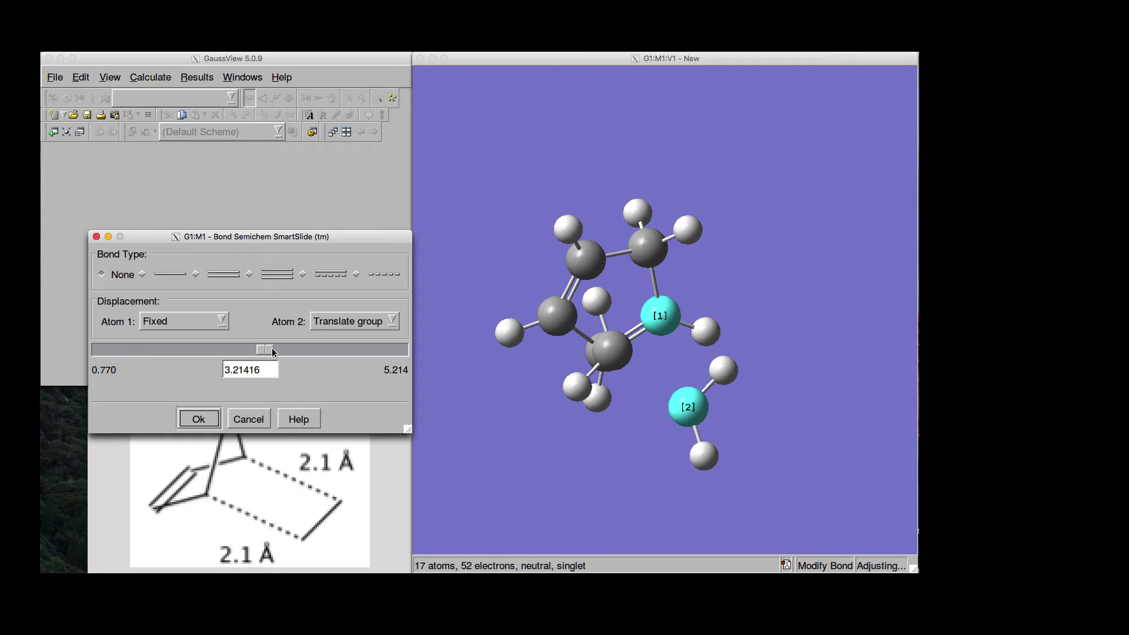
left_click_drag(272, 351, 197, 348)
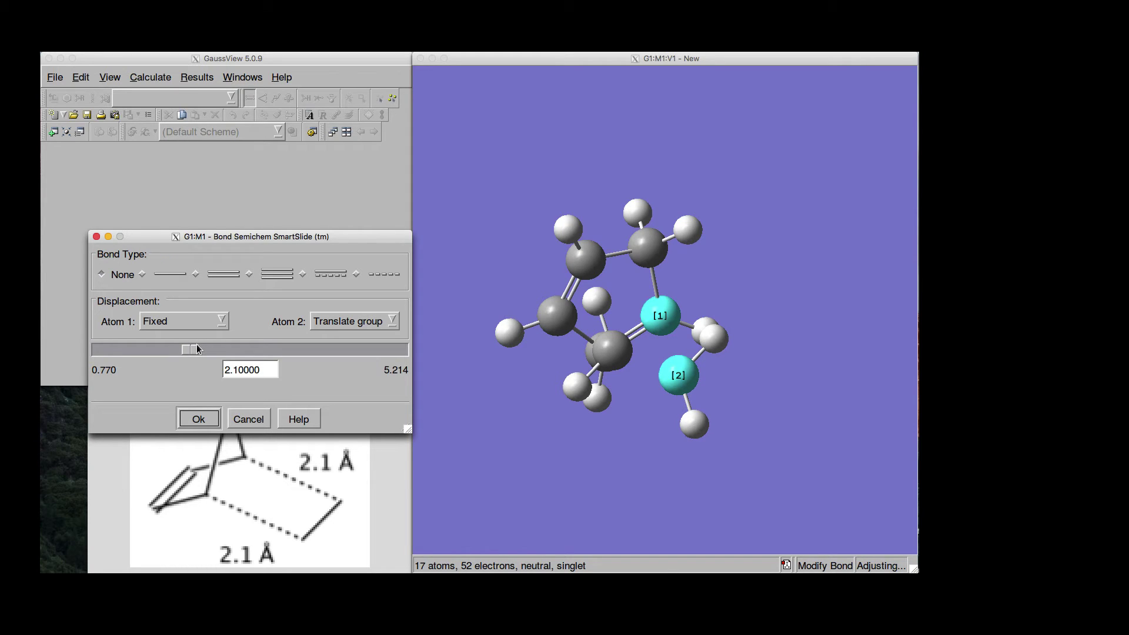
left_click(199, 419)
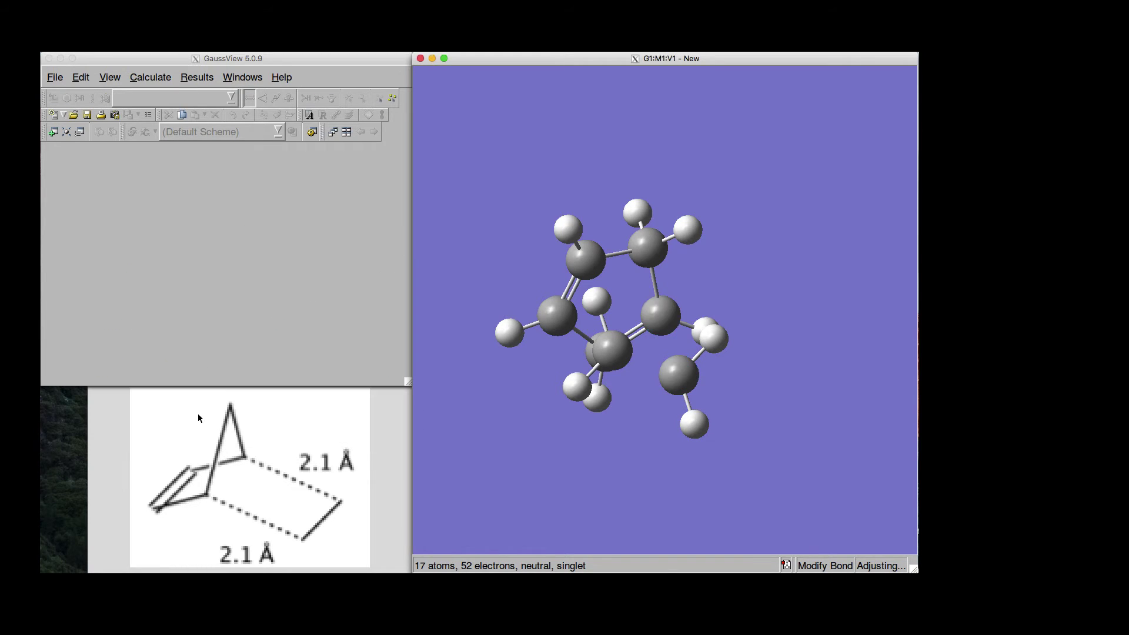
left_click_drag(662, 494, 662, 519)
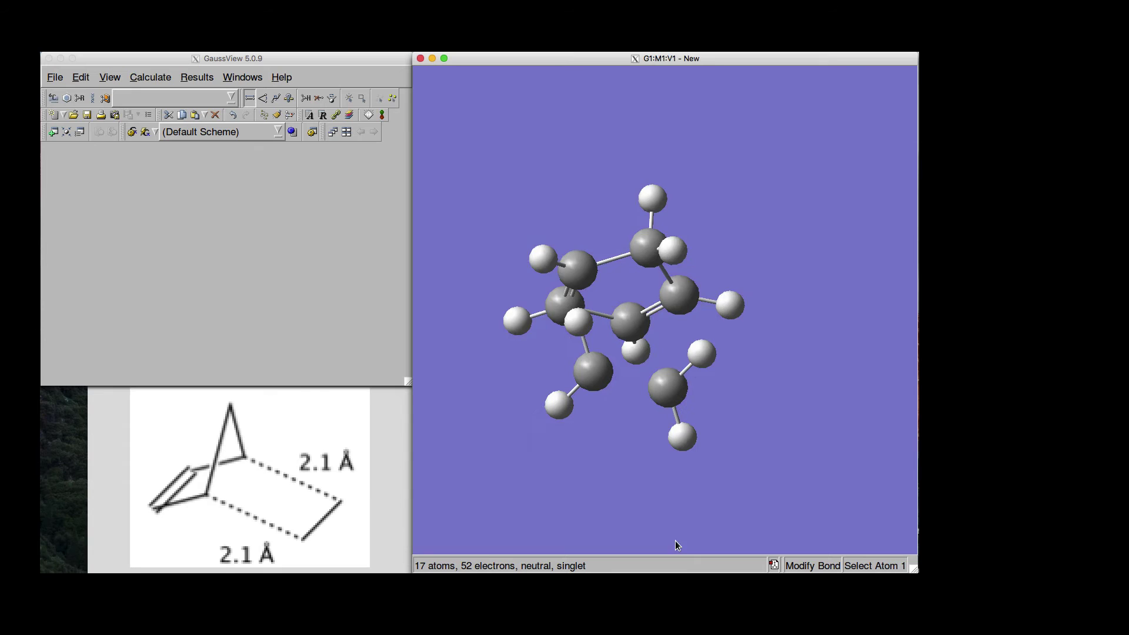
left_click_drag(676, 546, 674, 473)
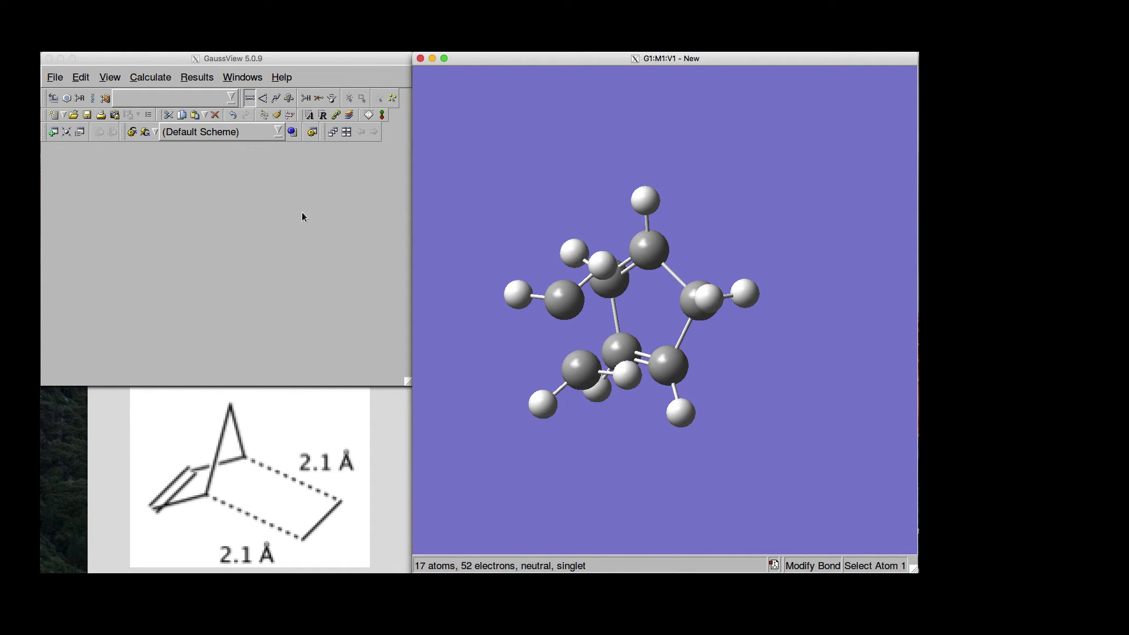
Step: Set the bond between the two lower-left ring carbons to Double
left_click(562, 301)
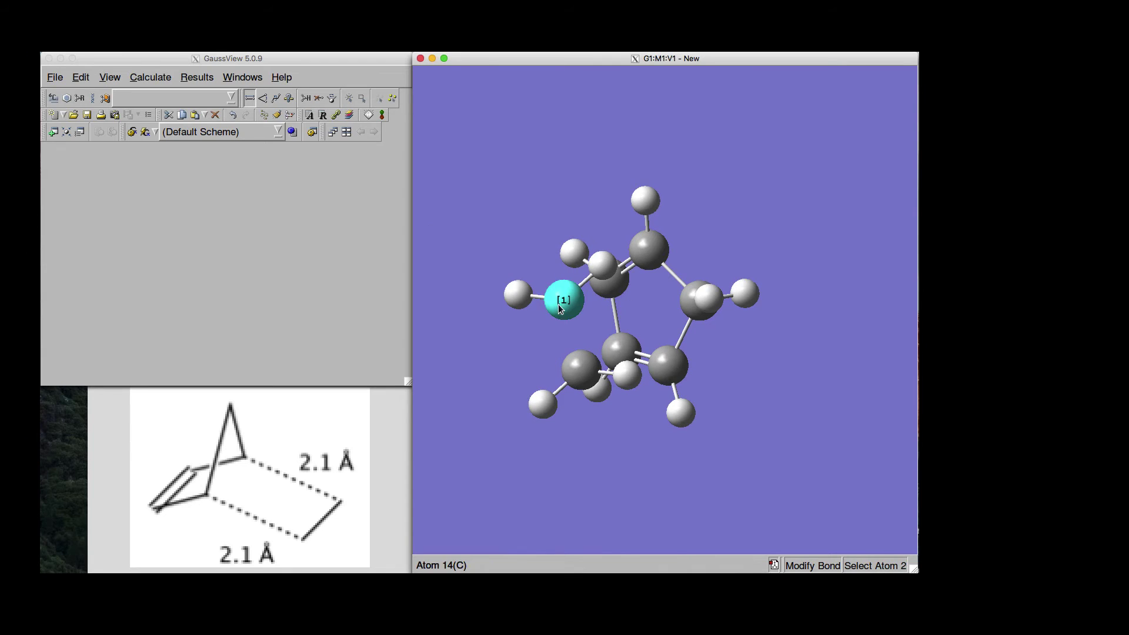
left_click(578, 363)
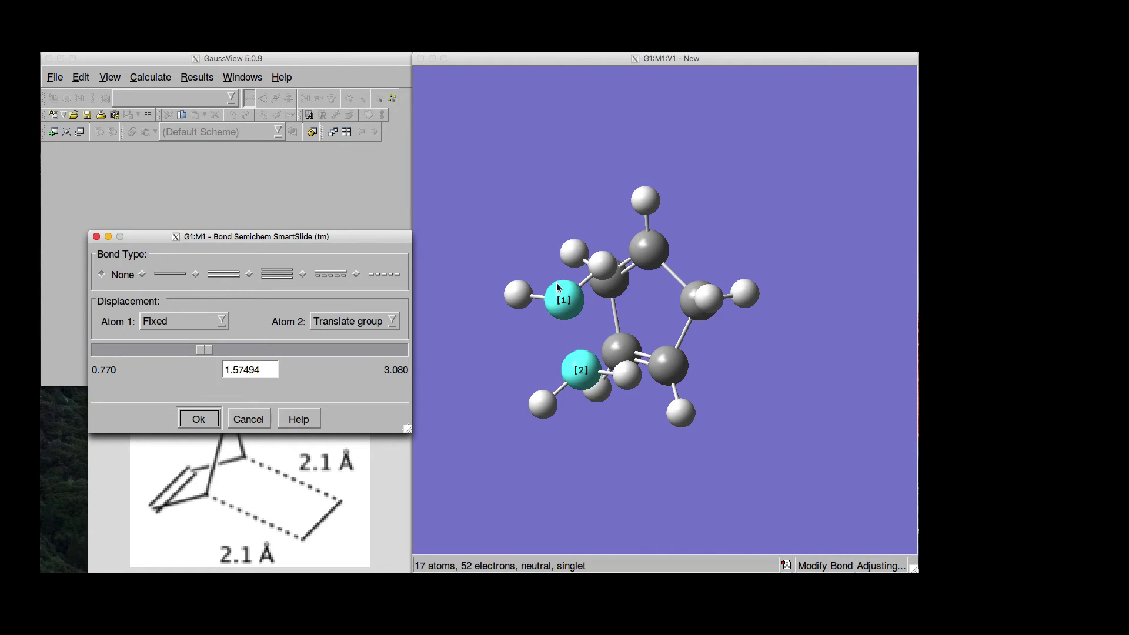
left_click(196, 275)
left_click(198, 419)
Step: Reselect the new double bond, change how its first atom moves, and inspect the result
left_click_drag(649, 490, 672, 482)
left_click(562, 329)
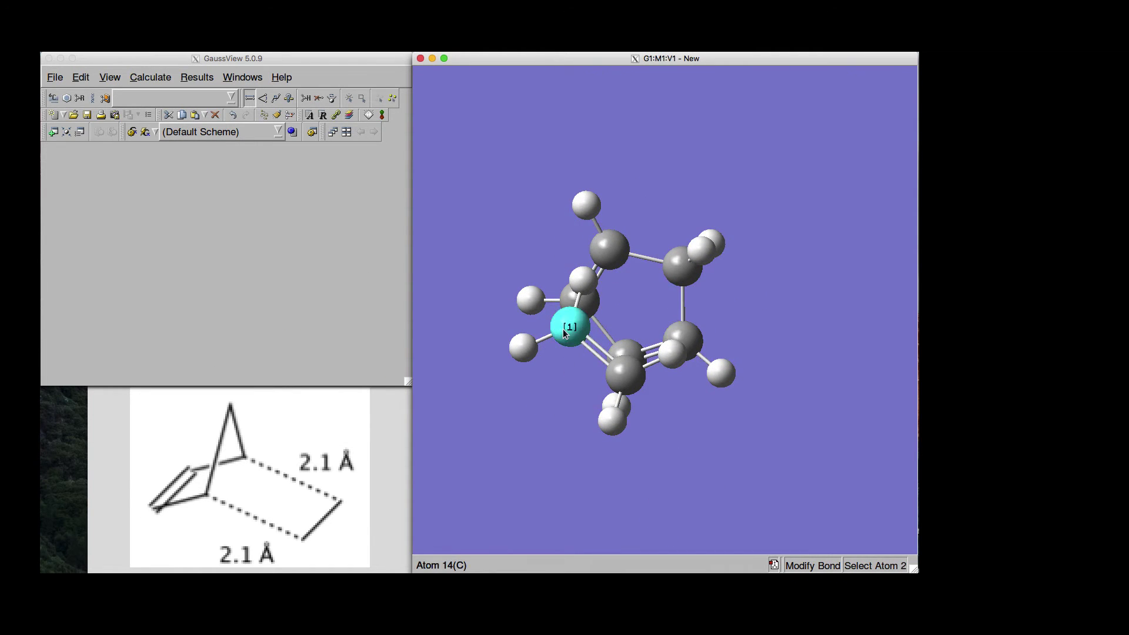
left_click(617, 372)
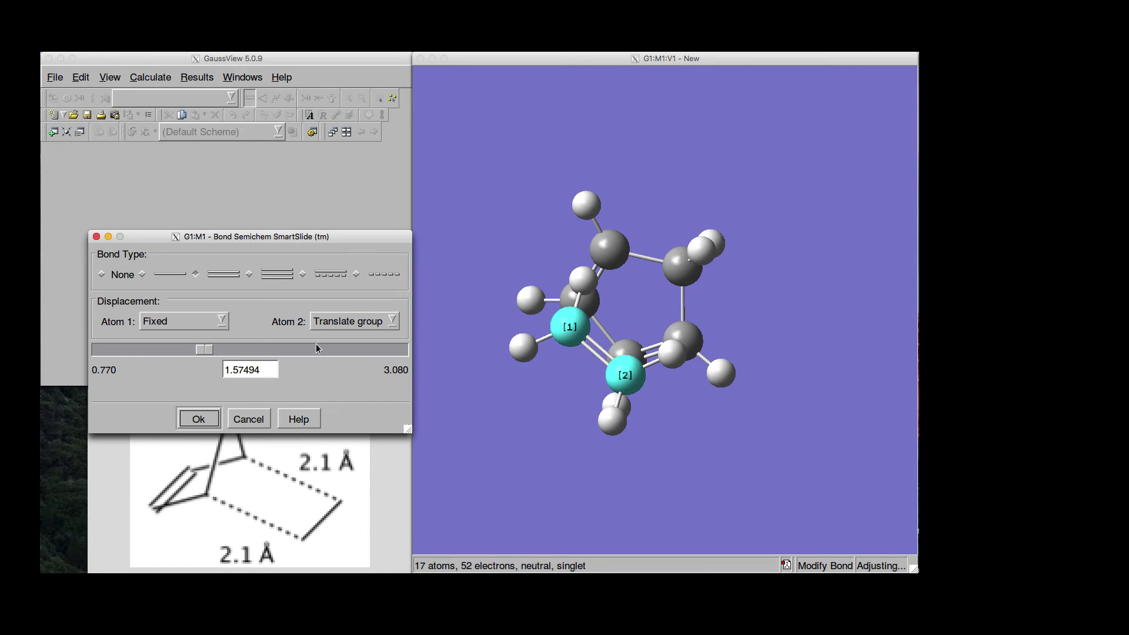
left_click(221, 321)
left_click(201, 337)
left_click(257, 421)
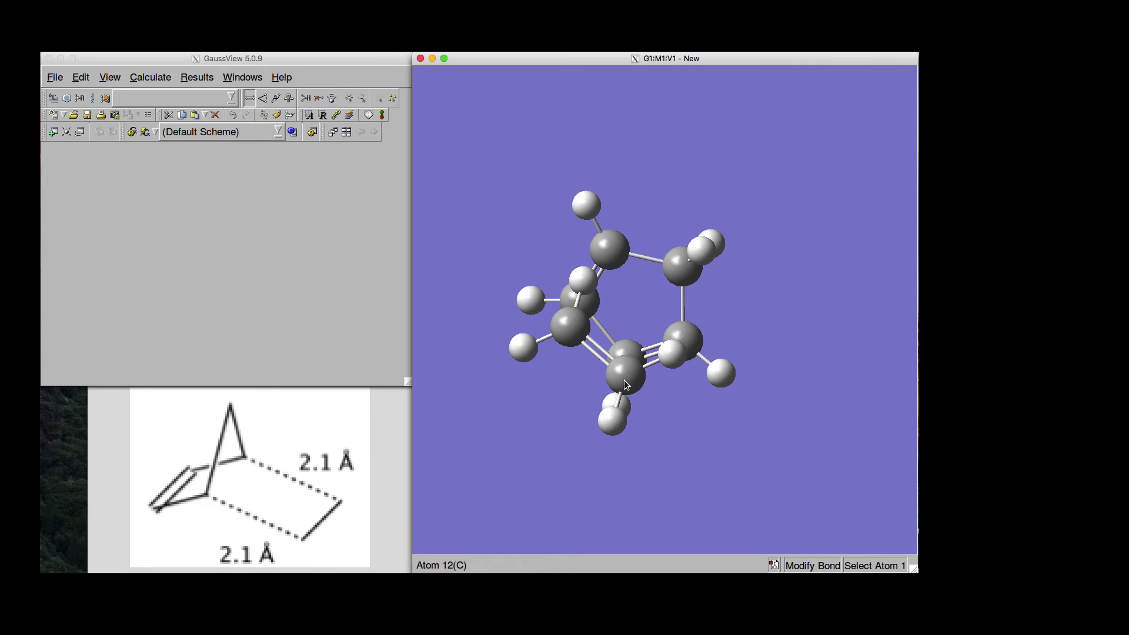
left_click_drag(661, 474, 600, 301)
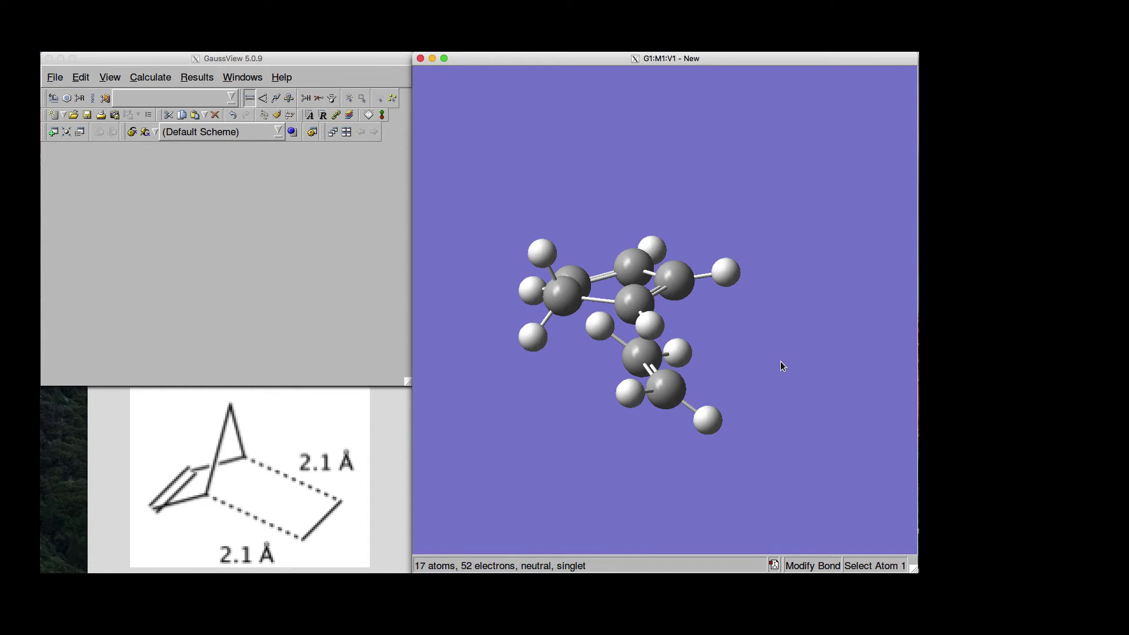
left_click_drag(781, 364, 448, 416)
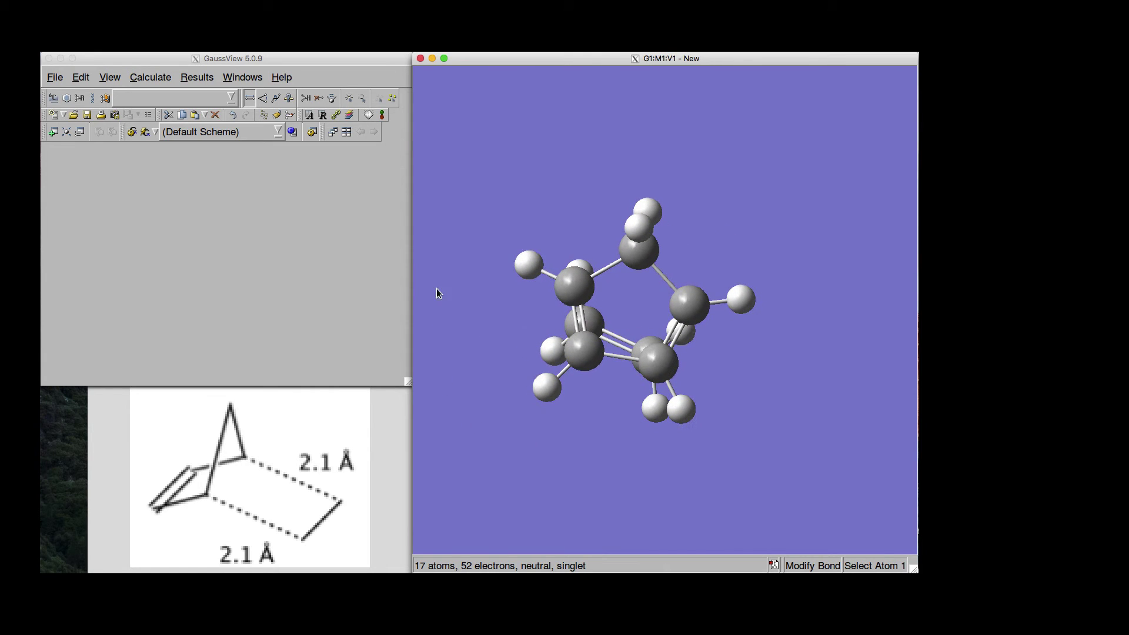
Step: Place hydrogen atoms below the ring and at its centre, undoing one misplaced attempt
left_click(53, 99)
left_click(54, 99)
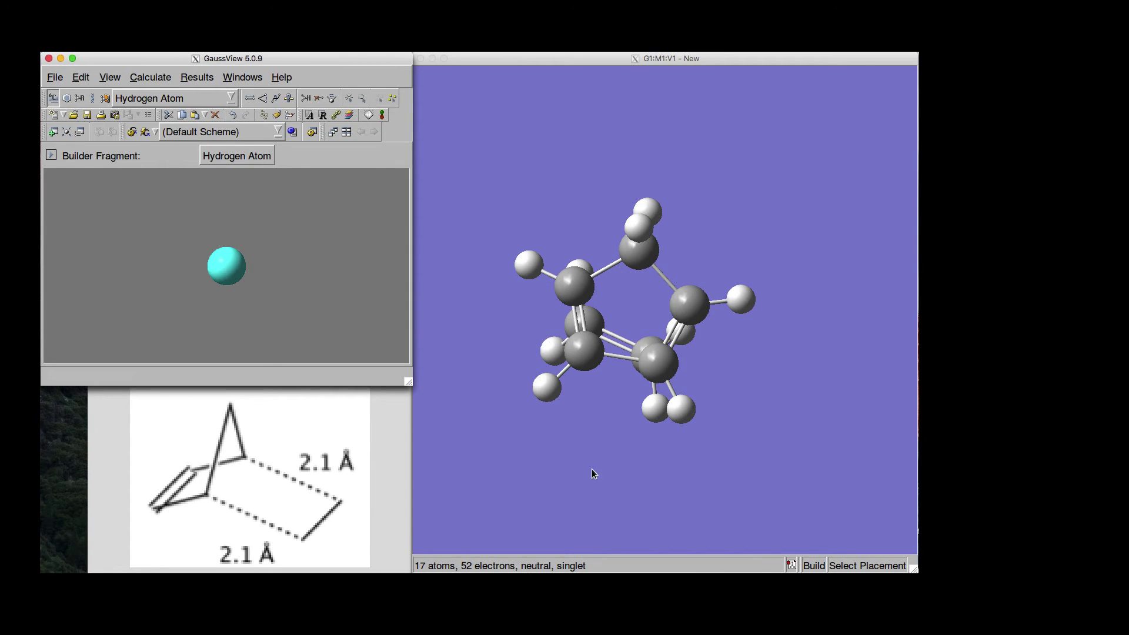
left_click(604, 431)
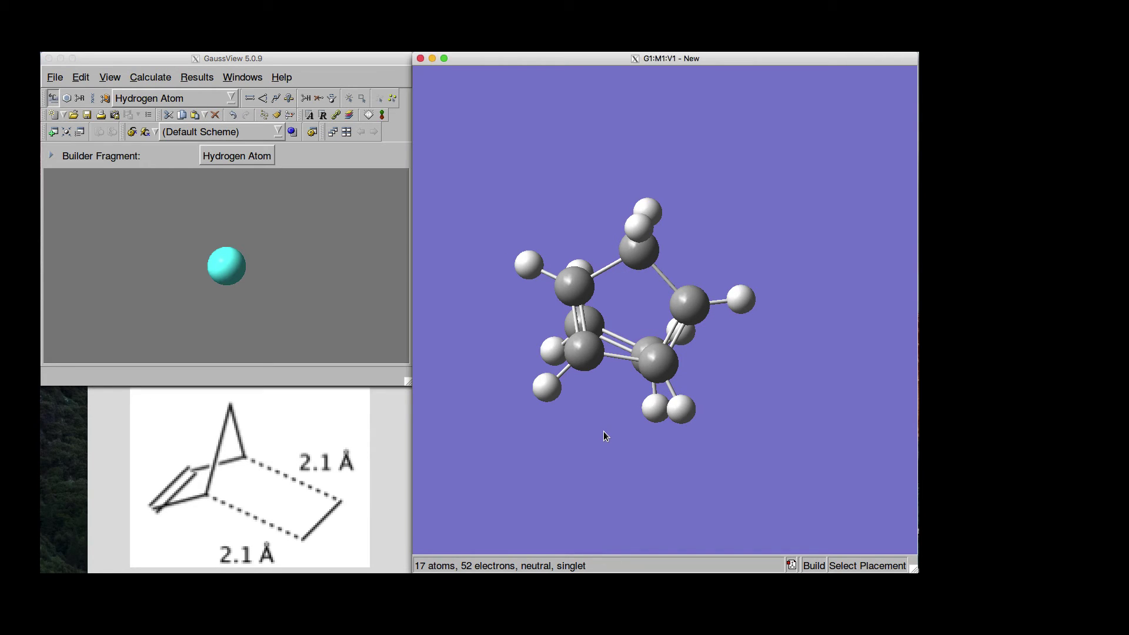
left_click(604, 430)
mouse_move(496, 374)
left_mouse_down()
mouse_move(489, 366)
mouse_move(547, 368)
mouse_move(473, 371)
mouse_move(495, 367)
left_mouse_up()
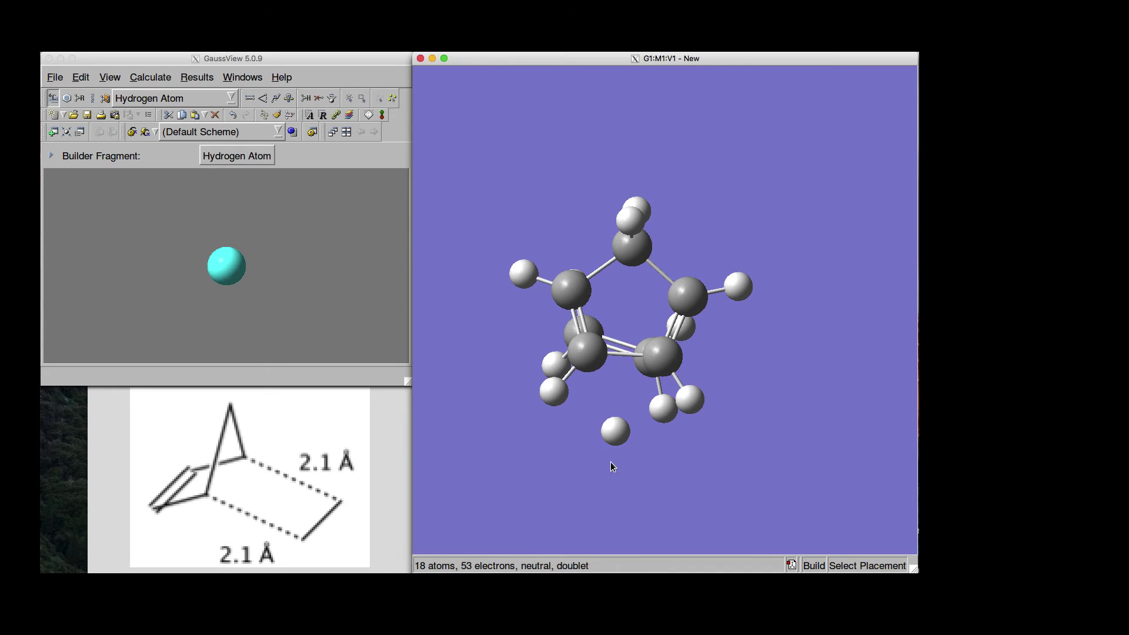
key("ctrl+z")
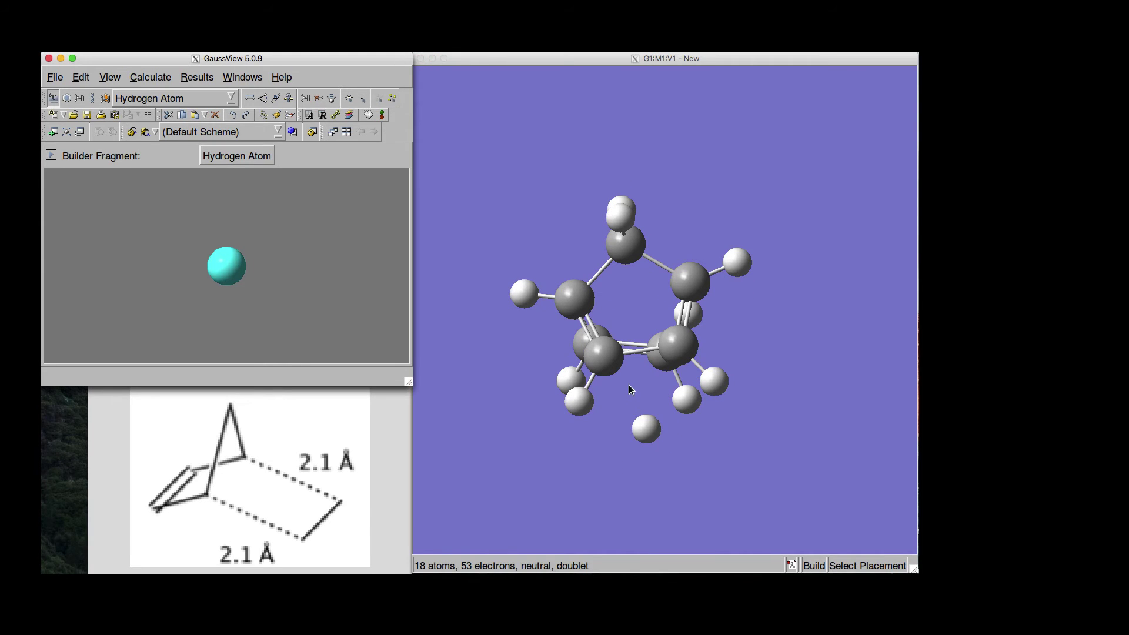
left_click(633, 303)
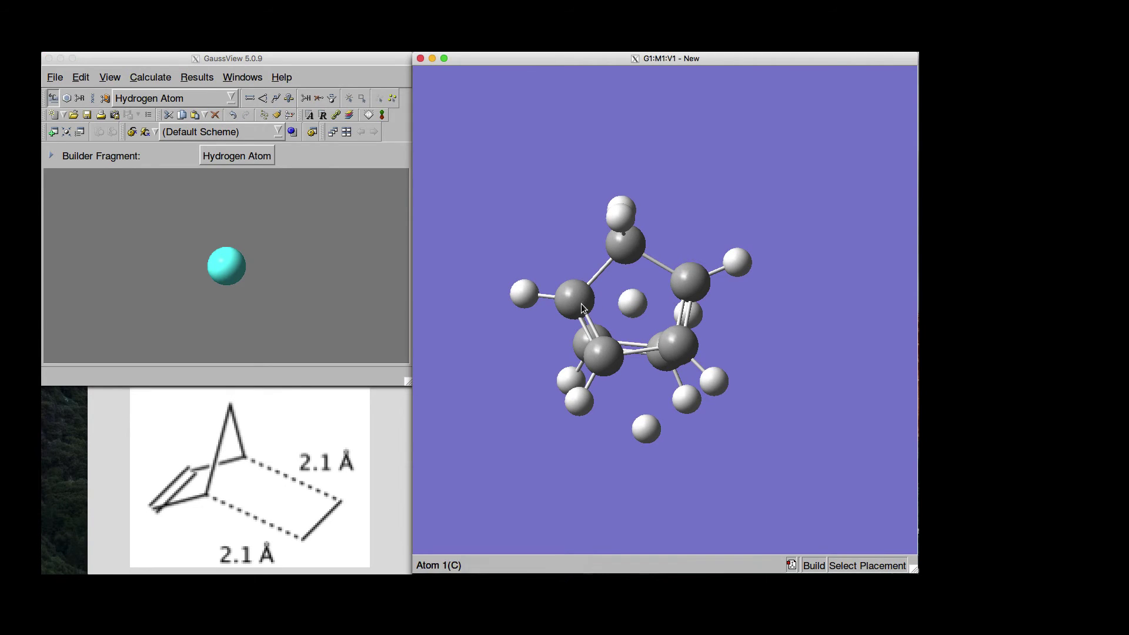
mouse_move(492, 365)
left_mouse_down()
mouse_move(570, 353)
mouse_move(499, 355)
left_mouse_up()
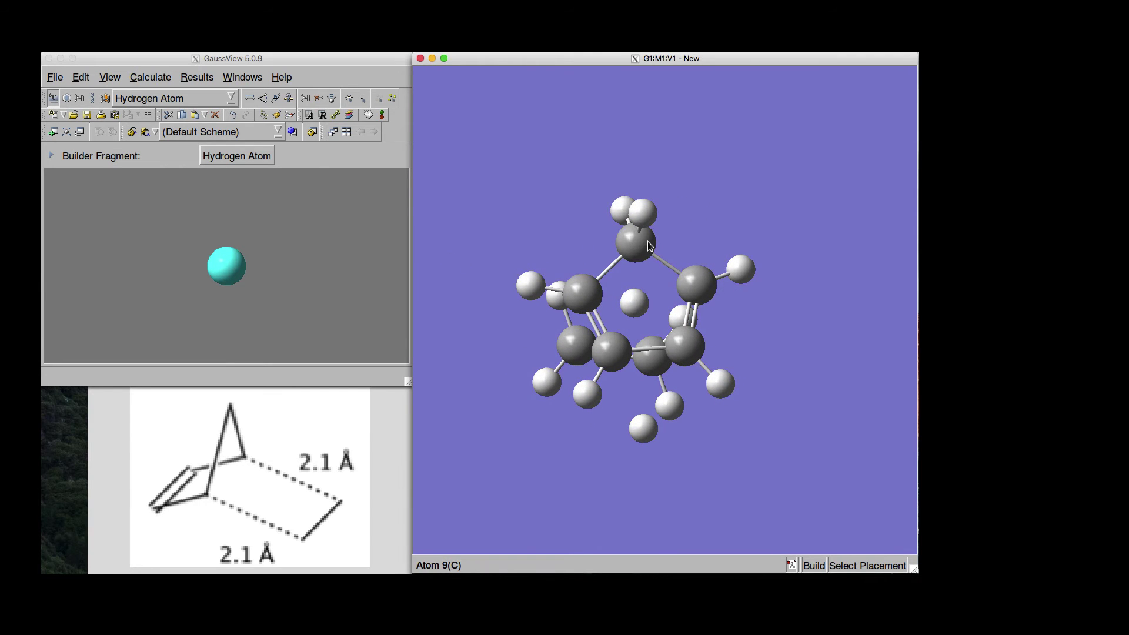
left_click(250, 97)
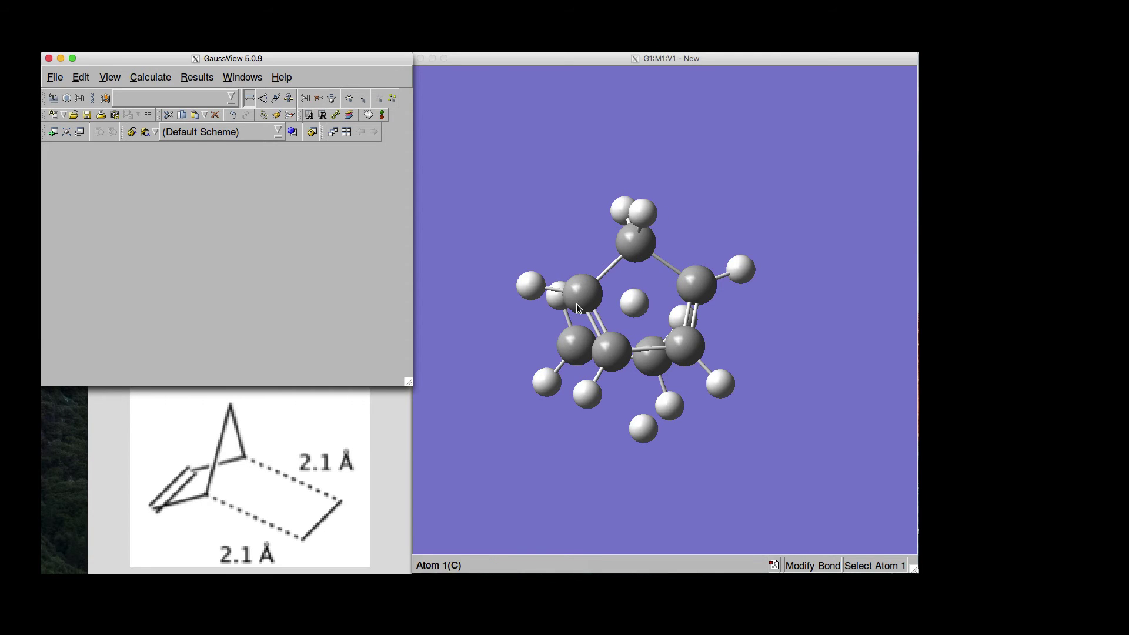
Step: Set the top carbon's bonds to its left and right ring neighbours to None
left_click(640, 242)
left_click(636, 242)
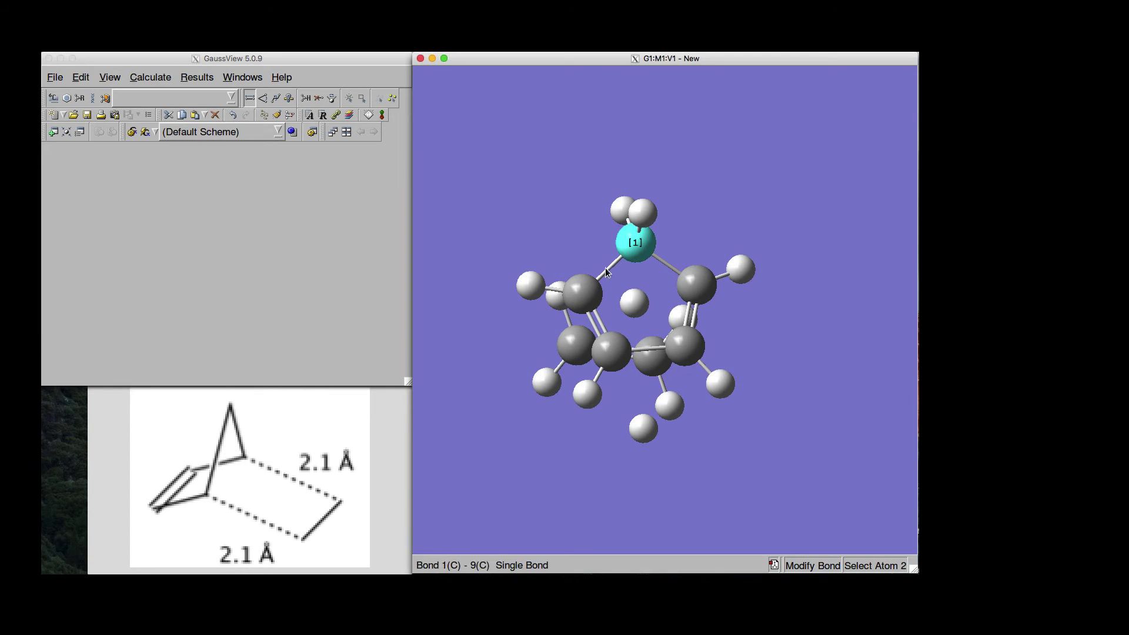
left_click(581, 292)
left_click(101, 275)
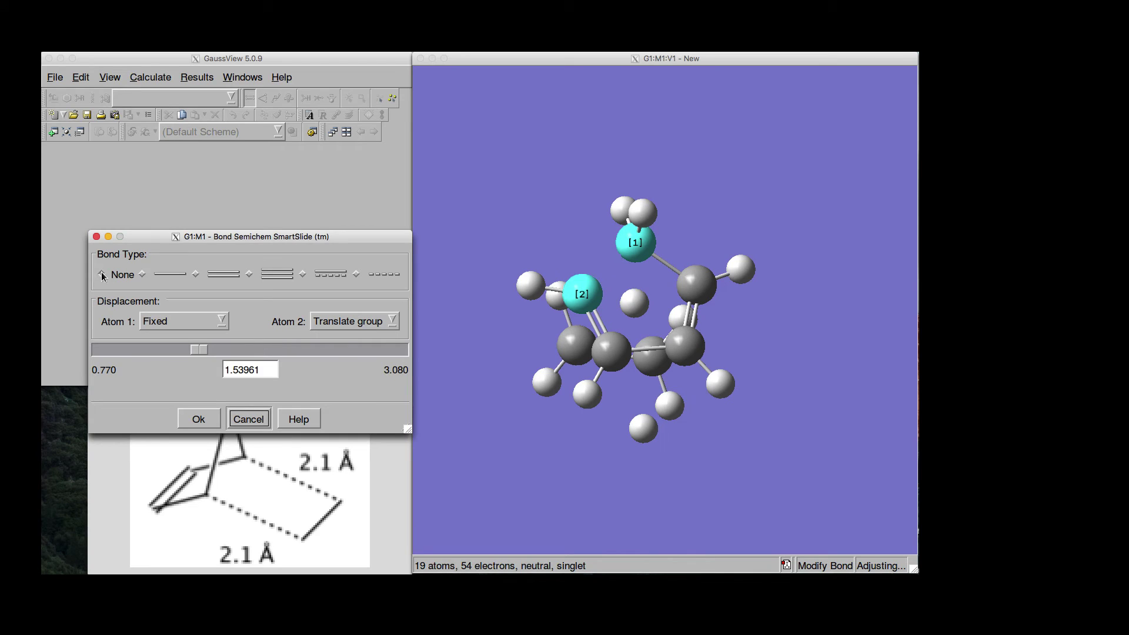
left_click(197, 420)
left_click(642, 241)
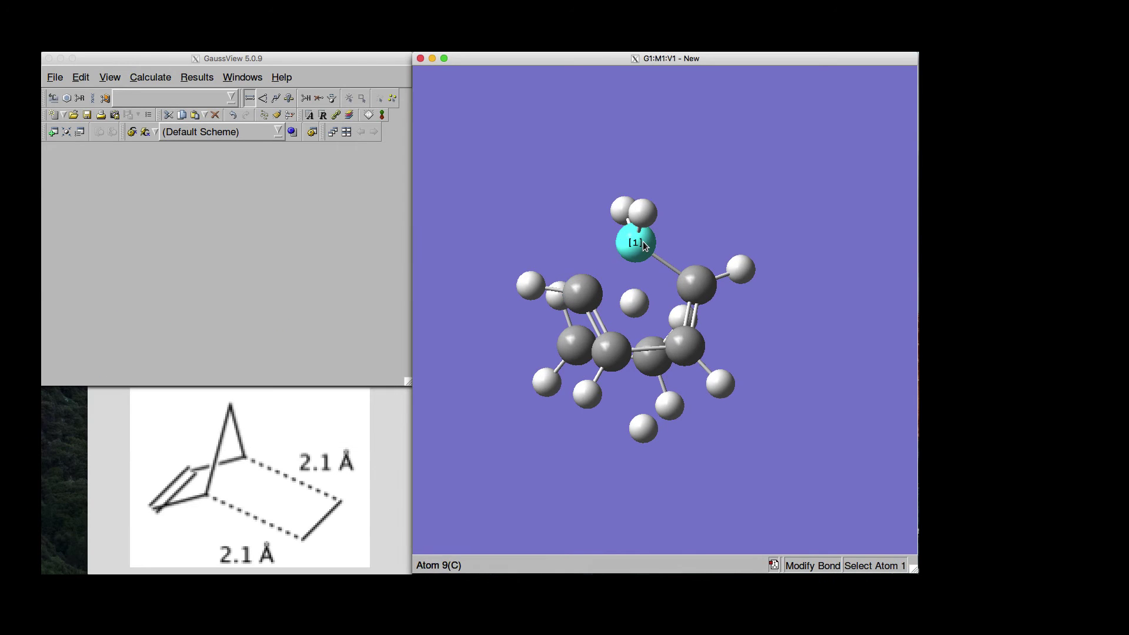
left_click(701, 284)
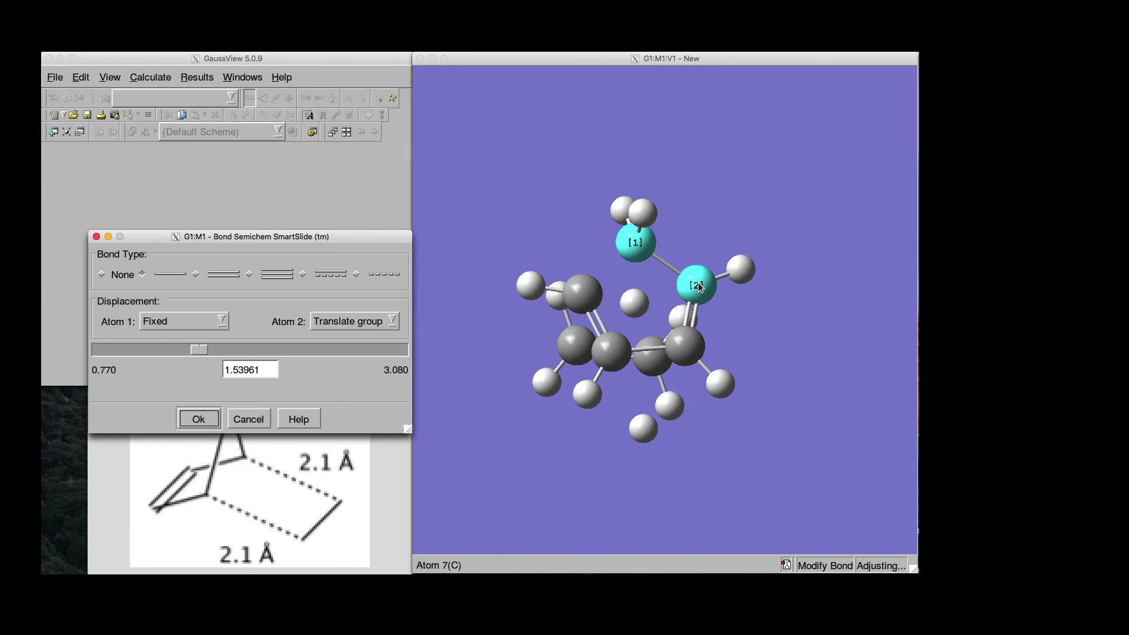
left_click(102, 274)
left_click(198, 419)
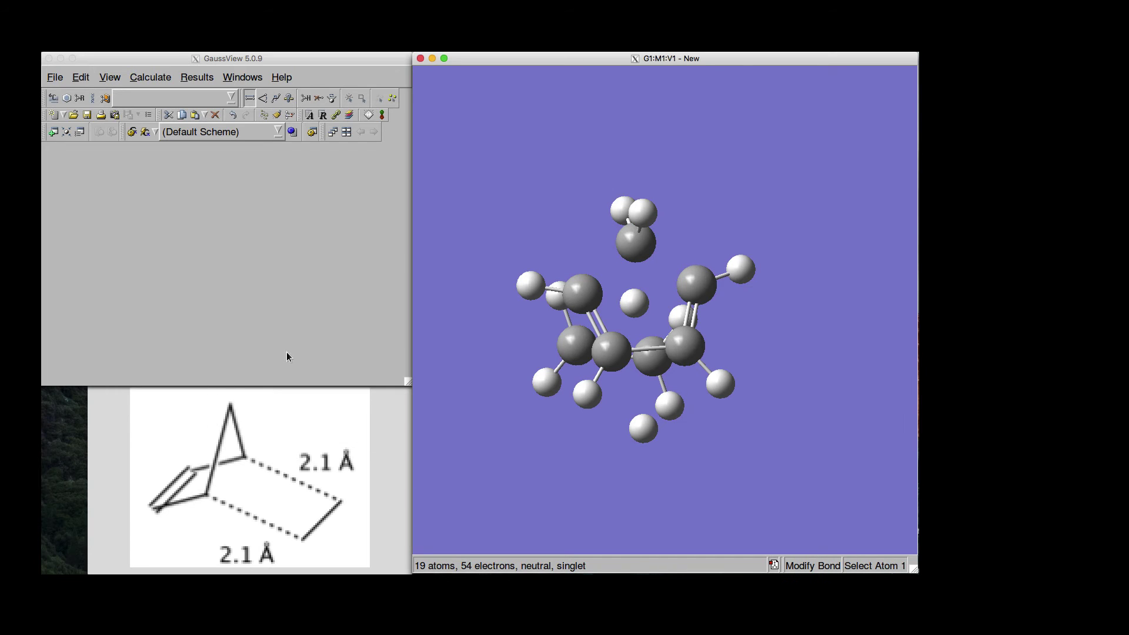
left_click_drag(809, 336, 754, 334)
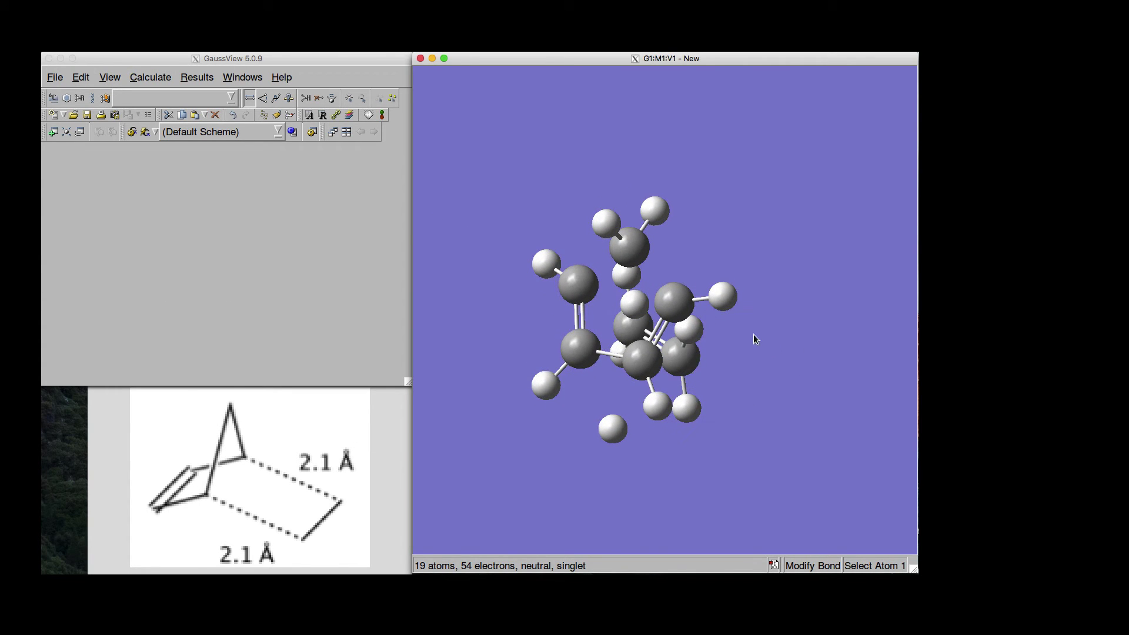
Step: Define the top carbon–centre hydrogen–lower hydrogen angle, with Atom 1 as a rotating group and Atom 3 fixed
left_click(262, 97)
left_click(263, 97)
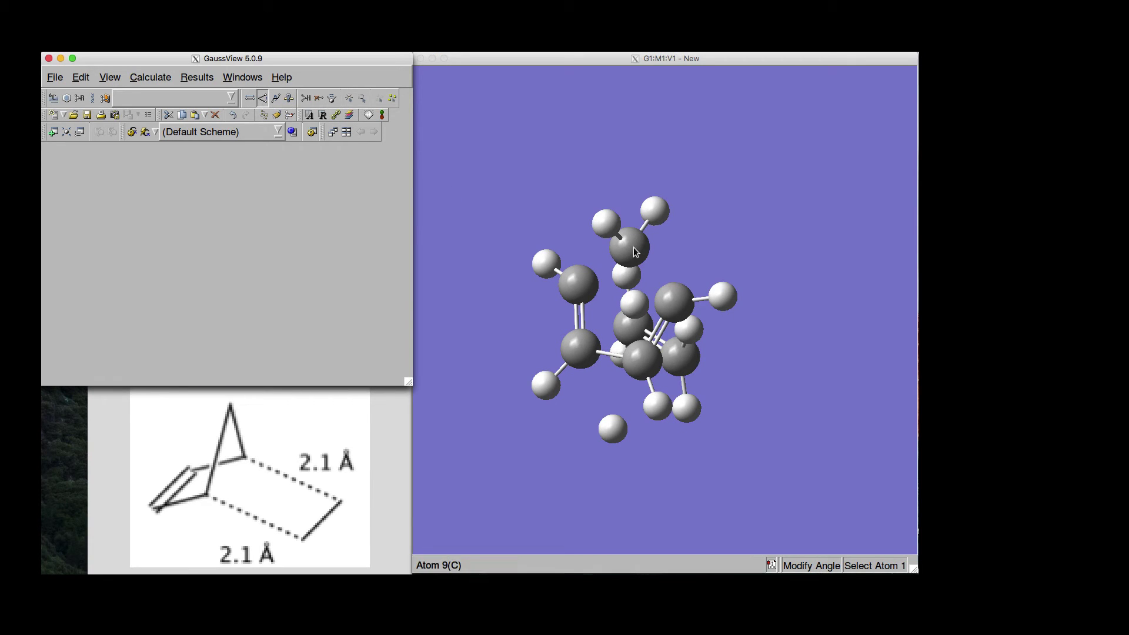
left_click(779, 243)
mouse_move(724, 236)
left_mouse_down()
mouse_move(757, 235)
mouse_move(742, 238)
left_mouse_up()
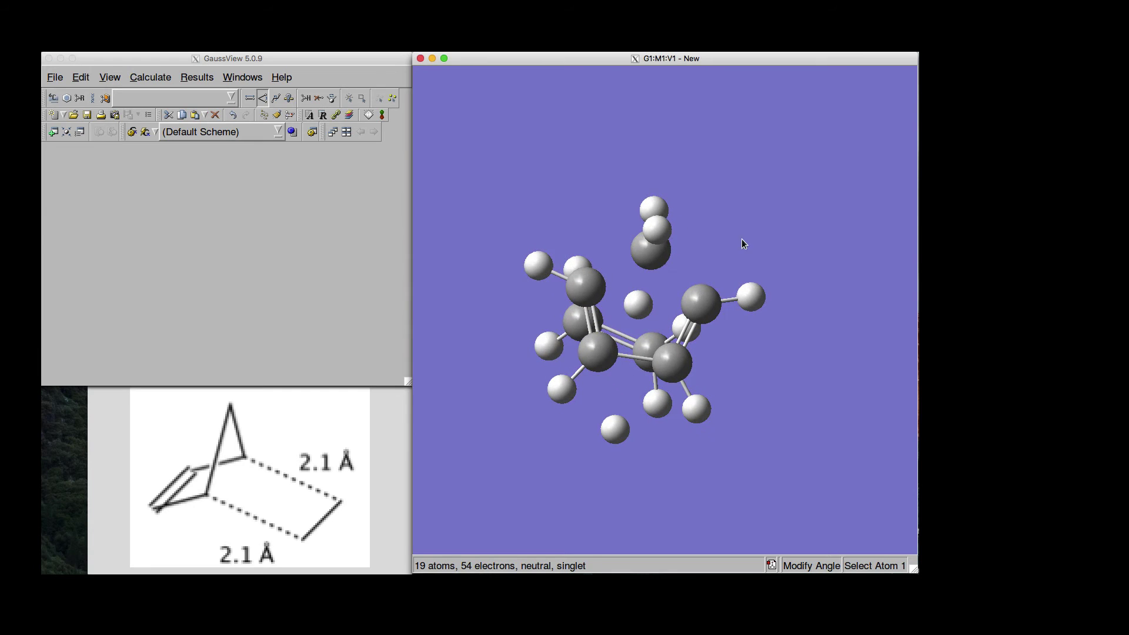
left_click(656, 257)
left_click(638, 305)
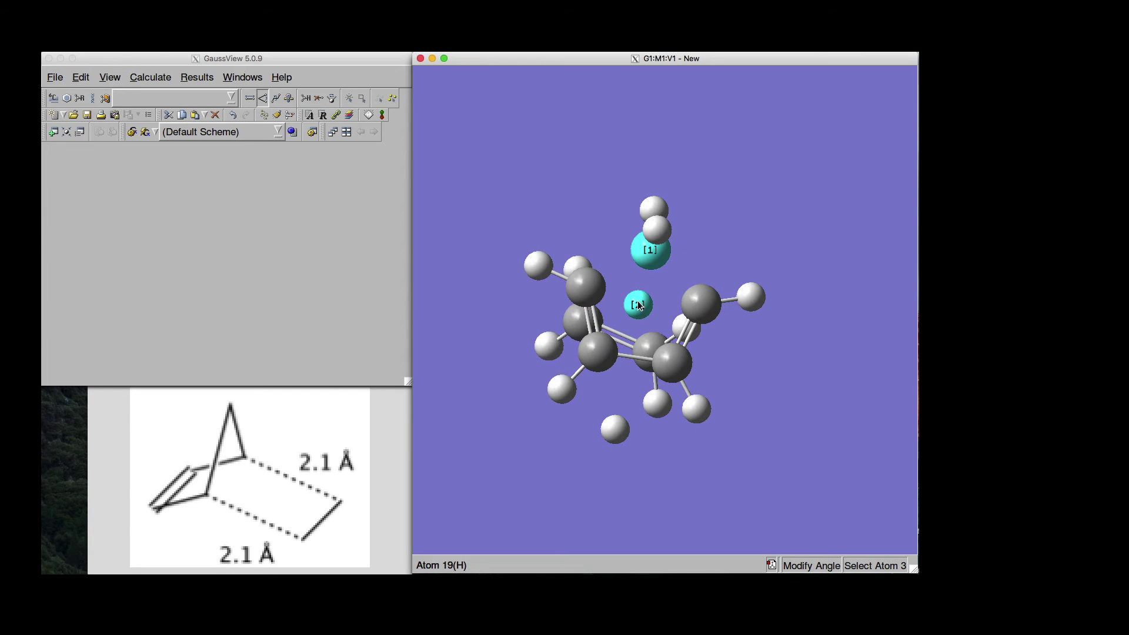
left_click(616, 431)
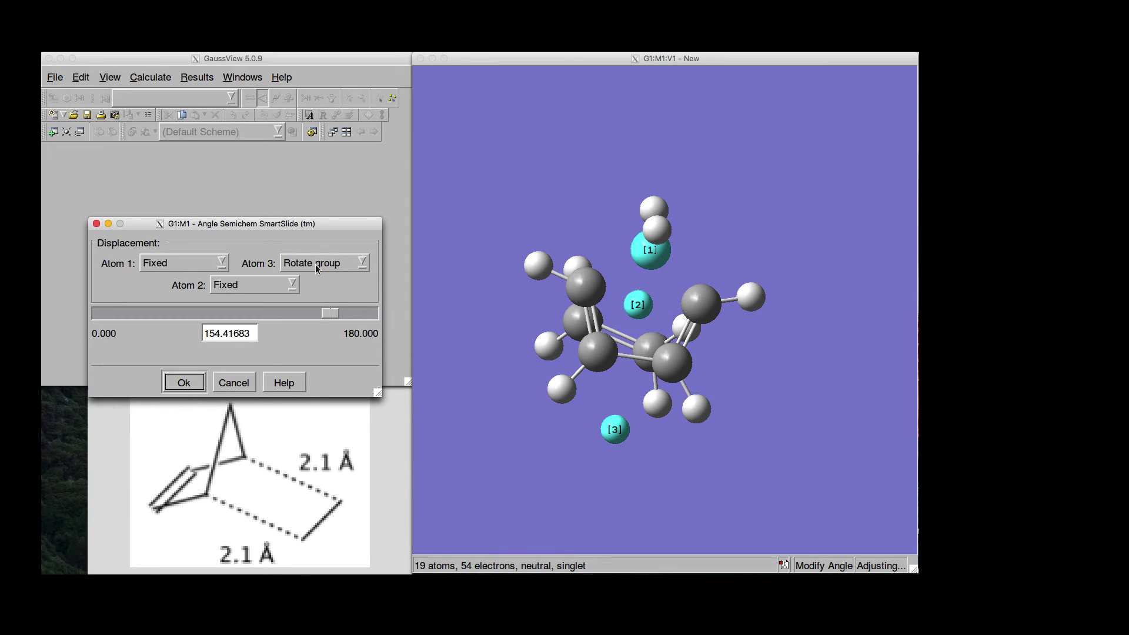
left_click(202, 262)
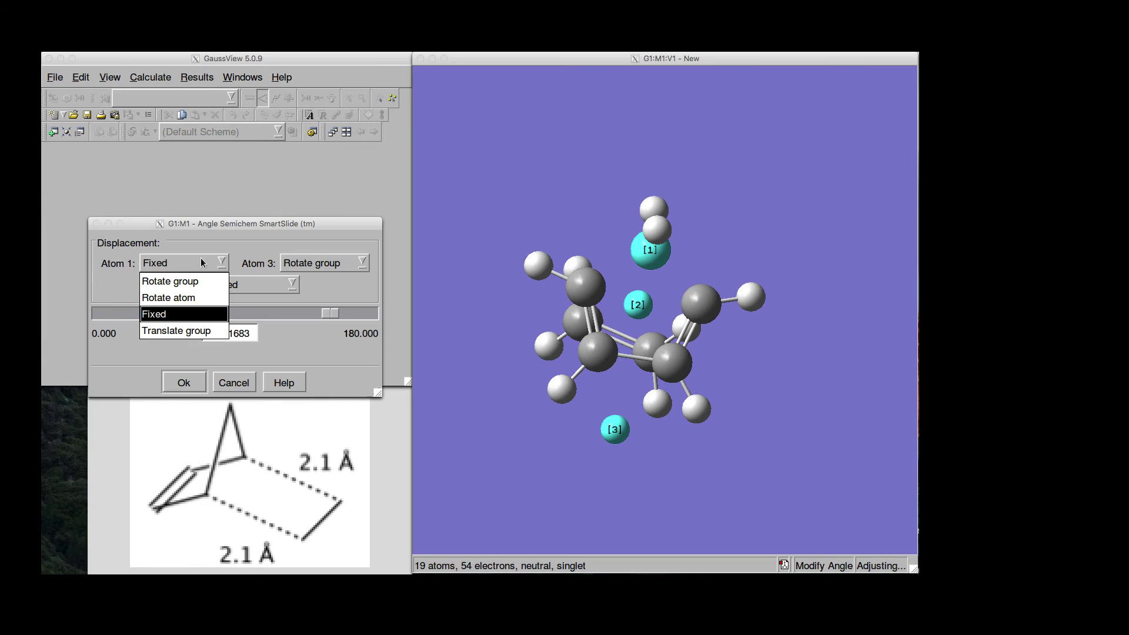
left_click(187, 285)
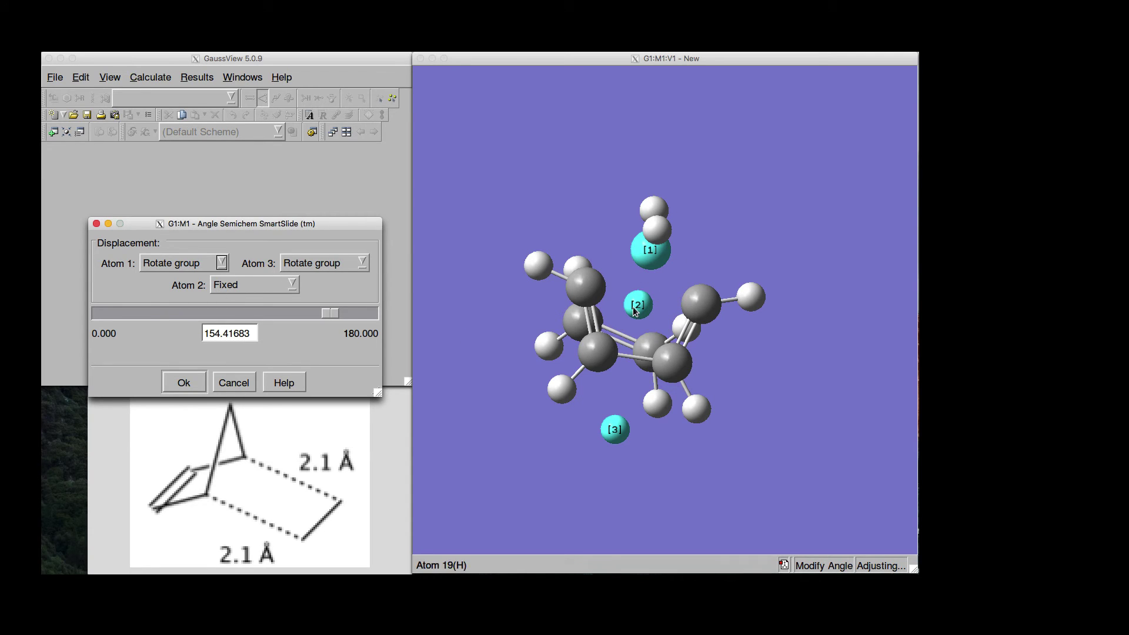
left_click(322, 264)
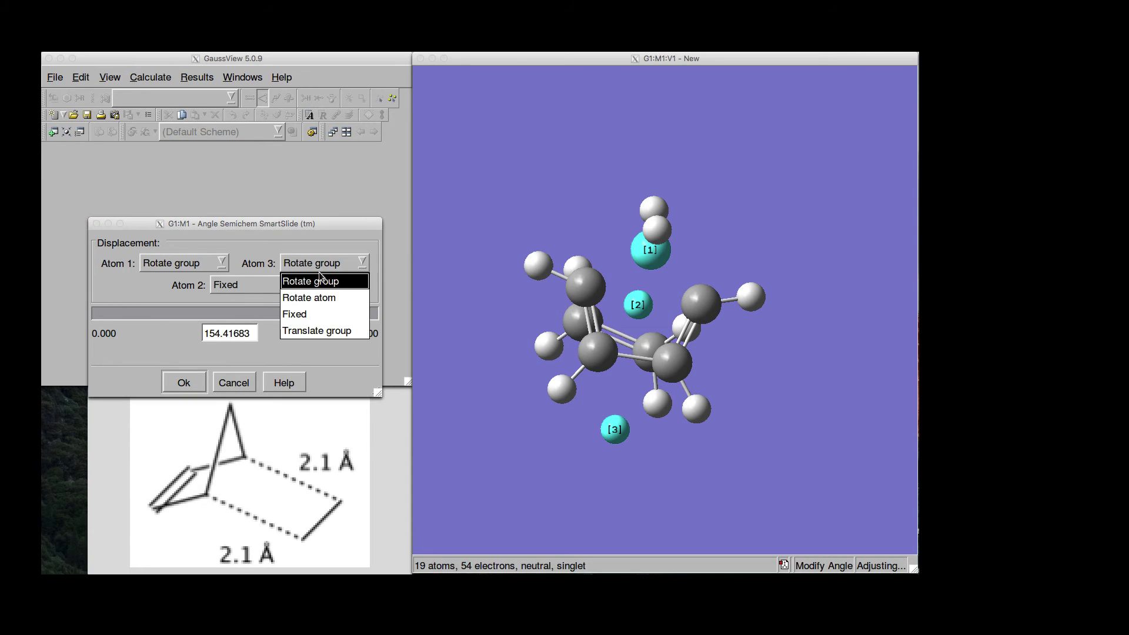
left_click(309, 315)
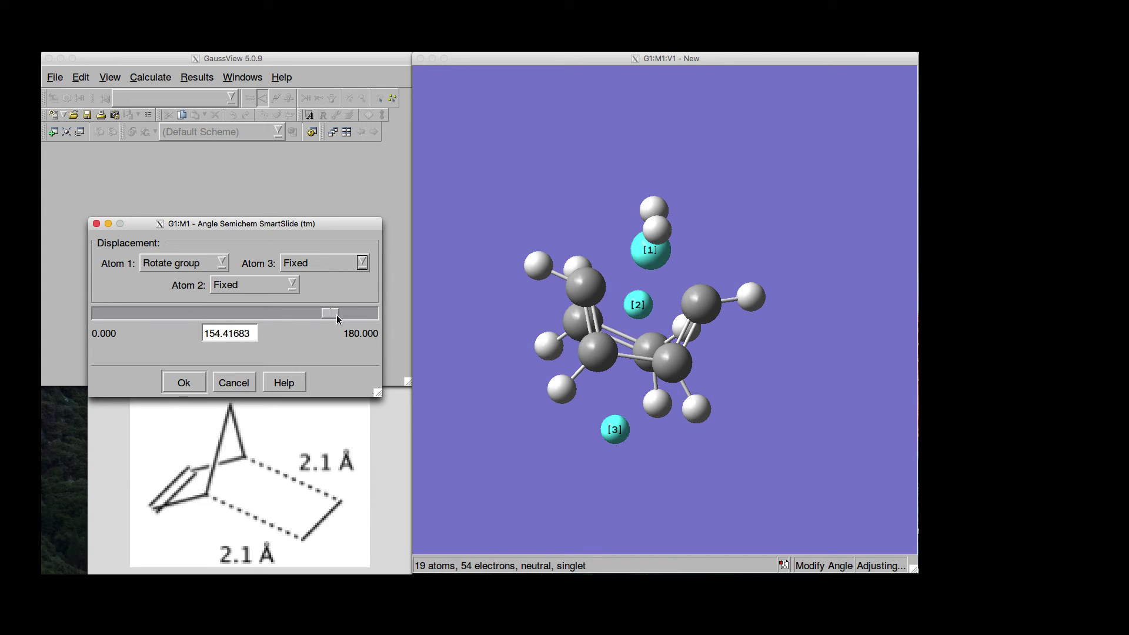
Step: Slide the angle down to about 129.25° and accept it
left_click_drag(336, 315, 313, 313)
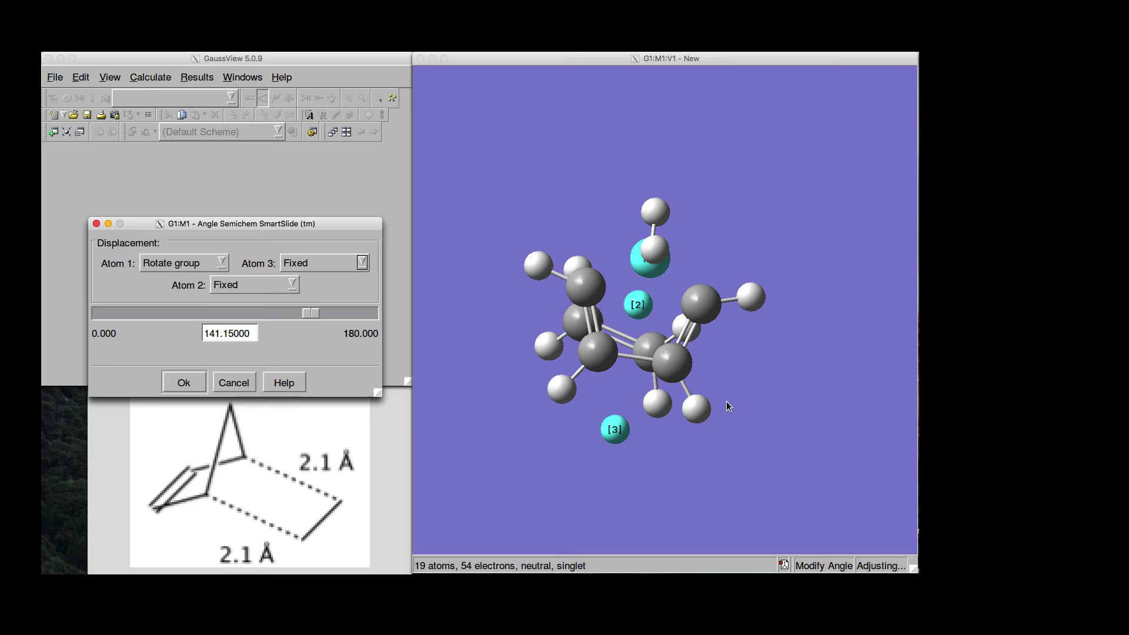
left_click(813, 423)
left_click_drag(813, 422, 740, 402)
left_click(315, 316)
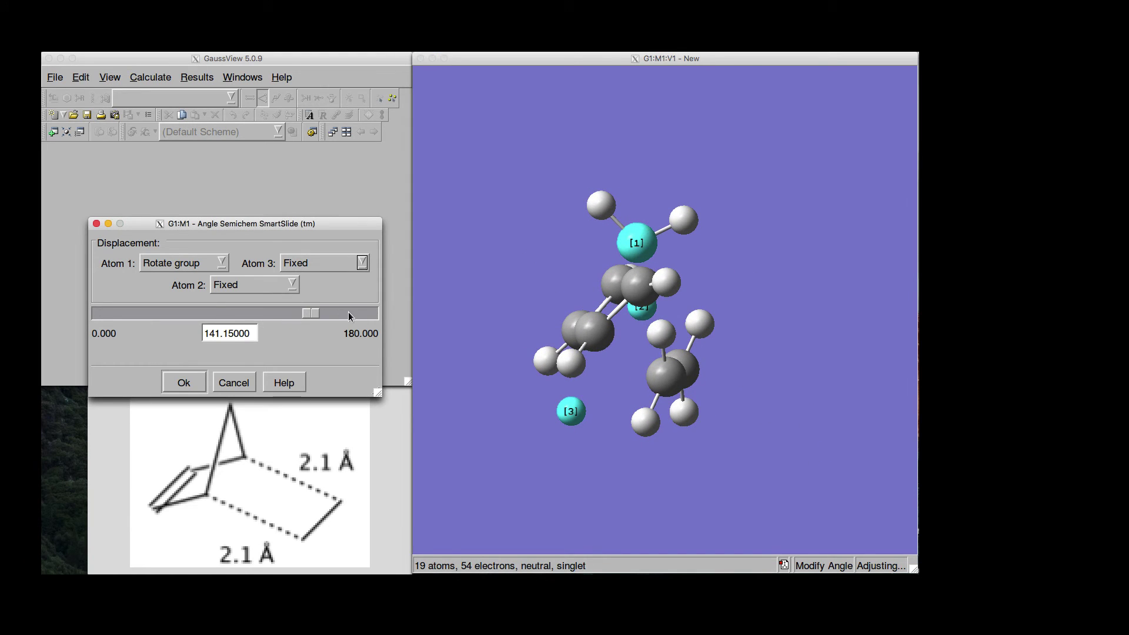
mouse_move(311, 314)
left_mouse_down()
mouse_move(273, 315)
mouse_move(325, 315)
mouse_move(294, 313)
left_mouse_up()
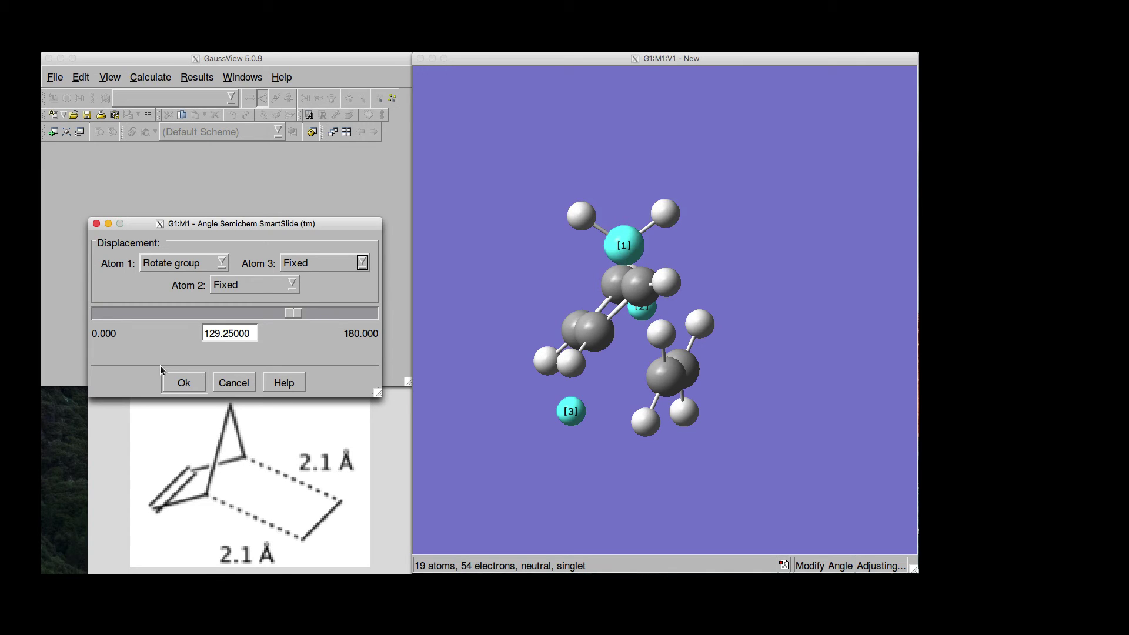
left_click(182, 382)
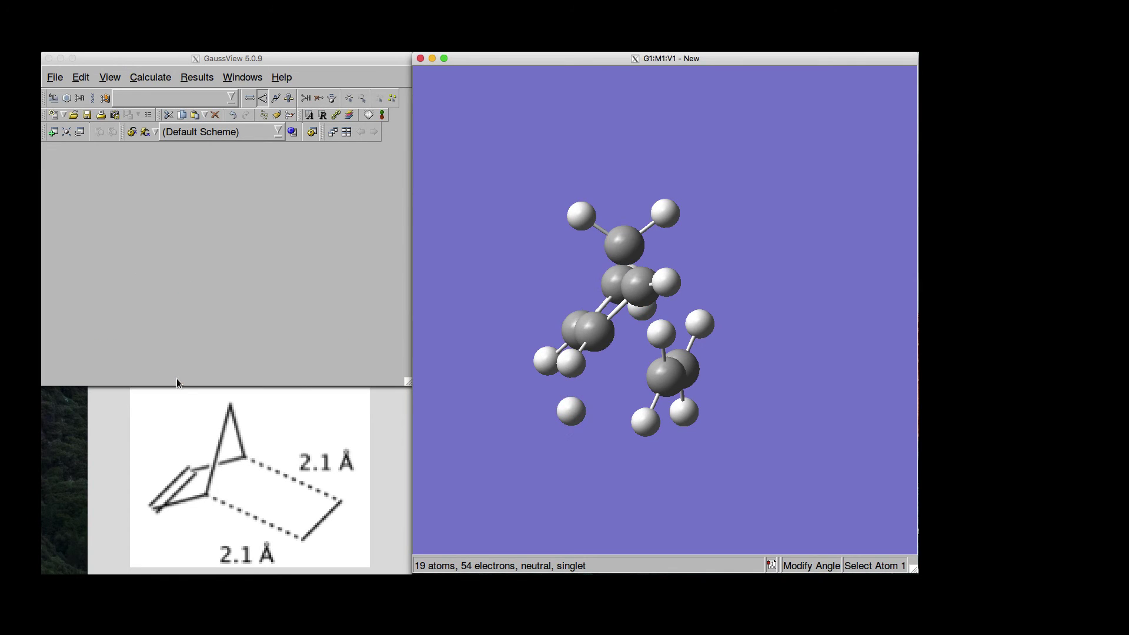
Step: Join two carbon pairs between the fragments with new single bonds
left_click_drag(462, 370, 509, 297)
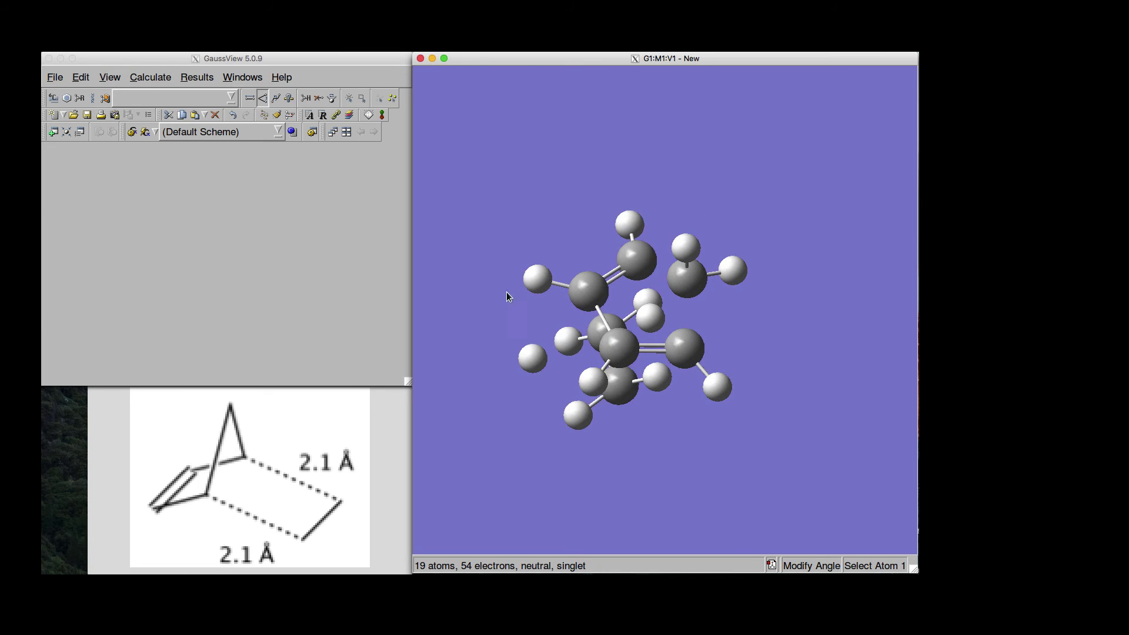
left_click(249, 98)
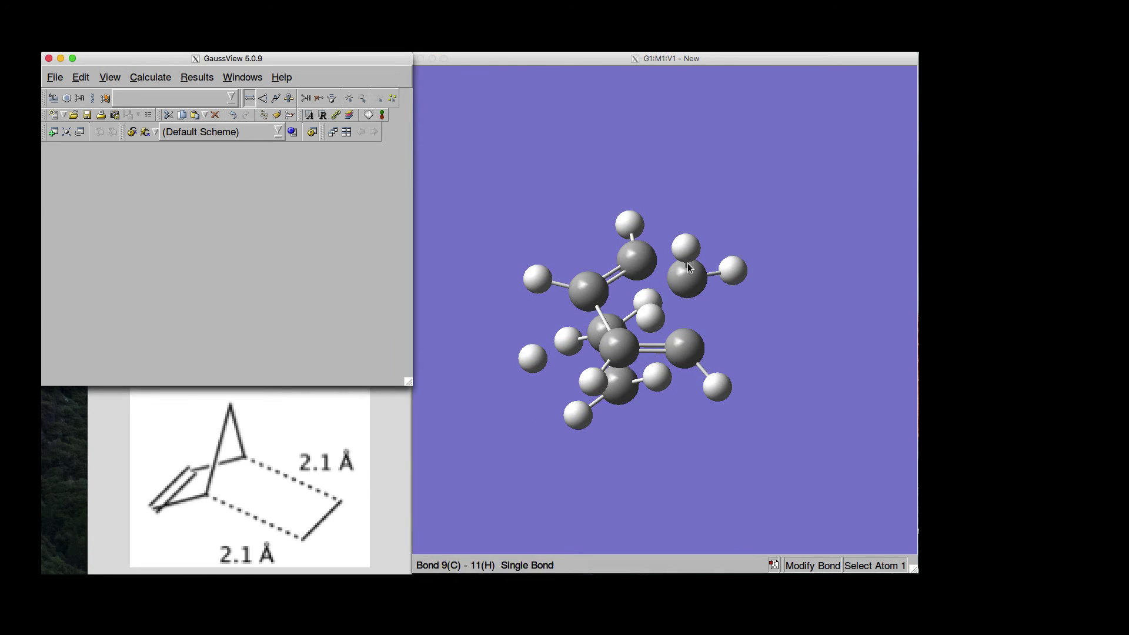
left_click(635, 262)
left_click(687, 277)
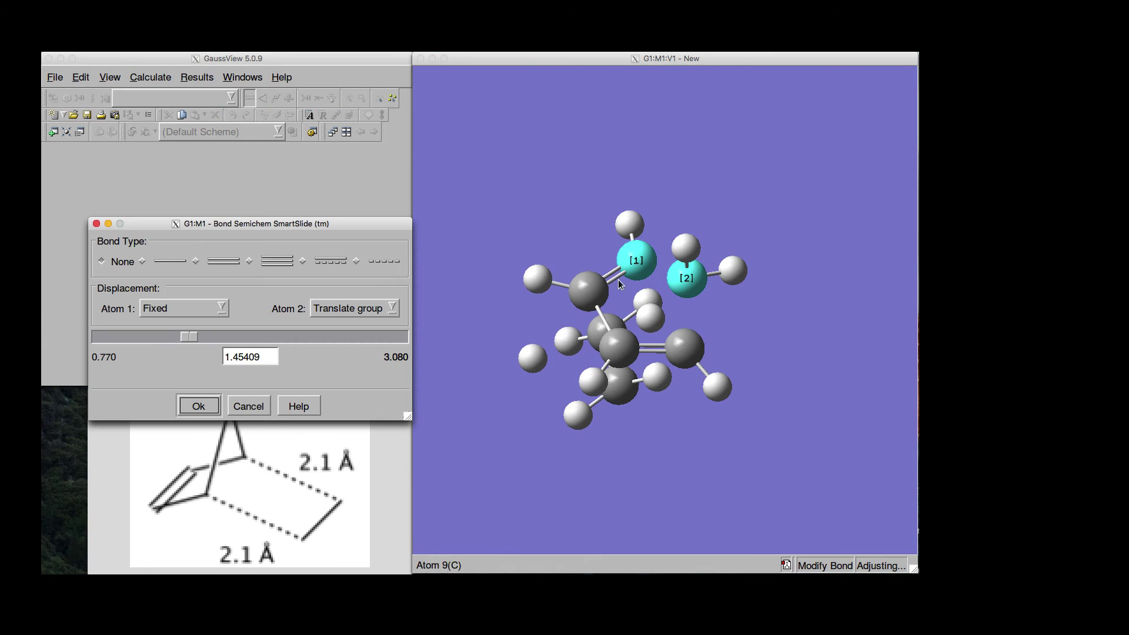
left_click(155, 263)
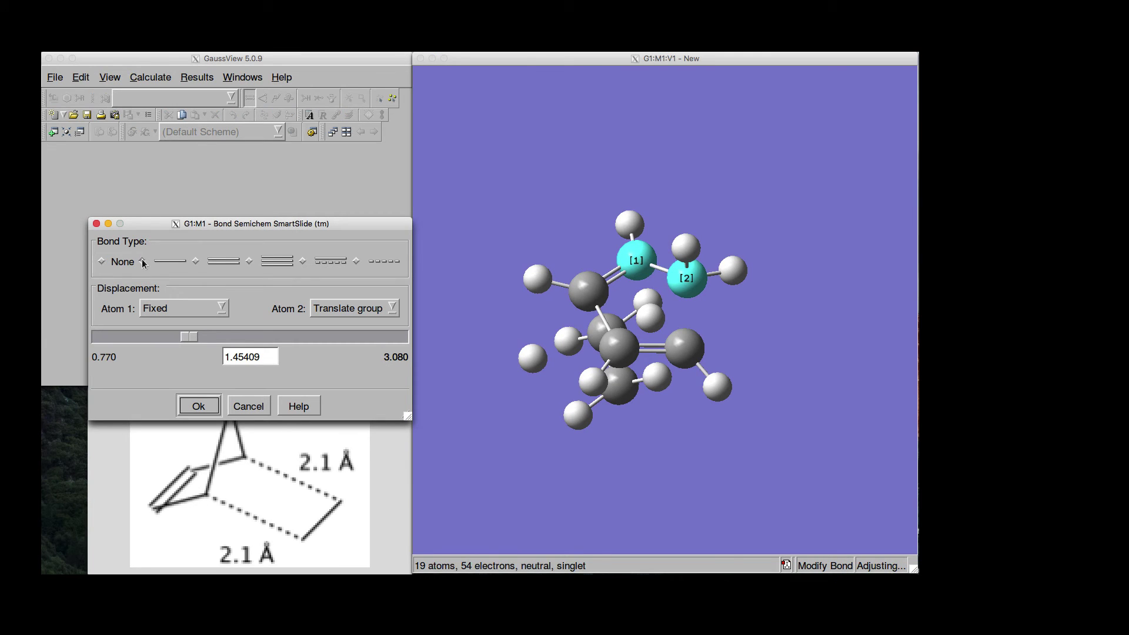
left_click(197, 406)
left_click(692, 280)
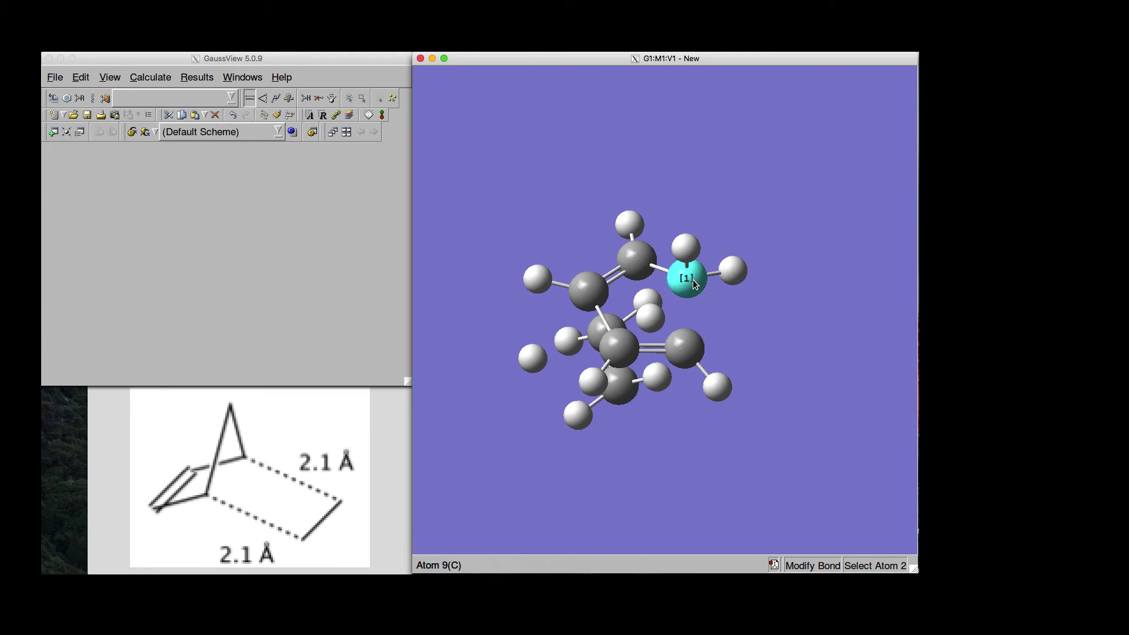
left_click(681, 347)
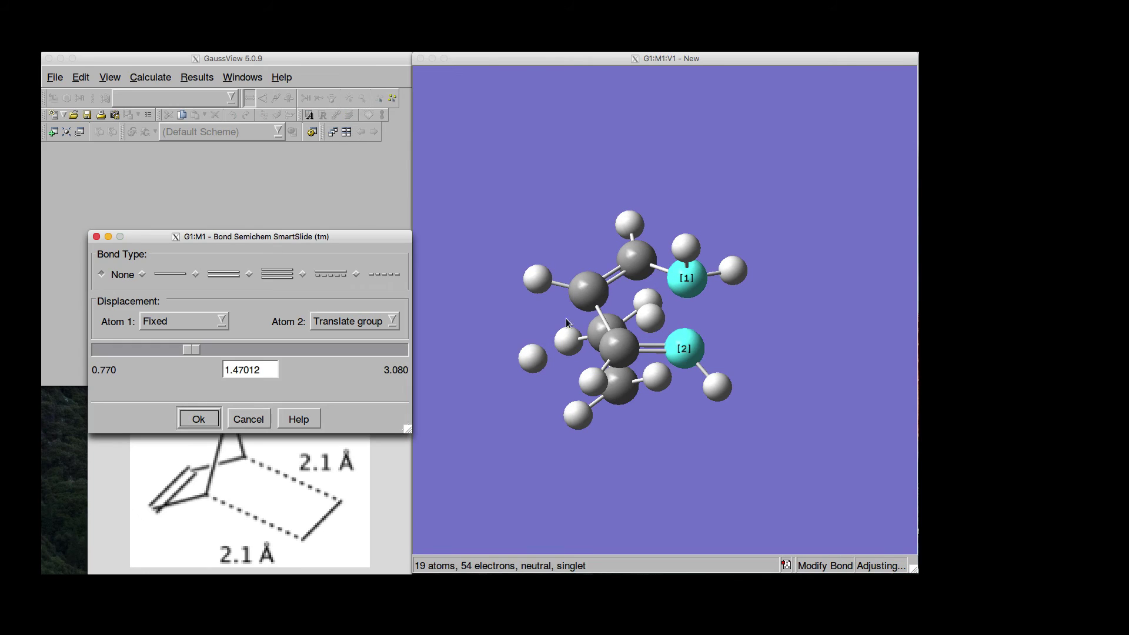
left_click(141, 274)
left_click(200, 418)
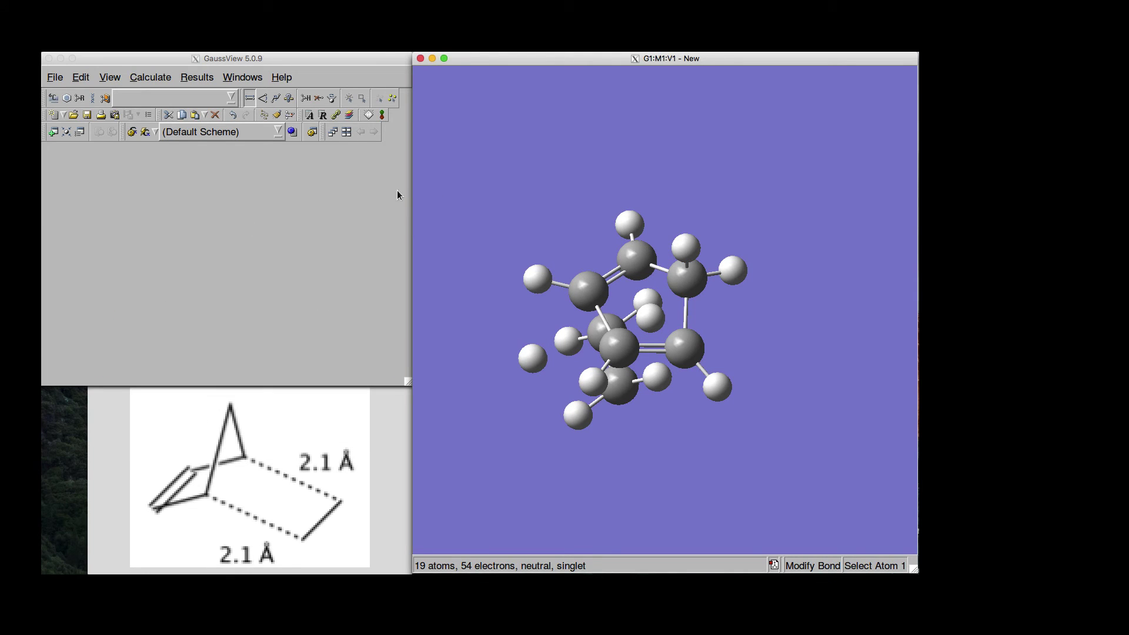
left_click_drag(517, 192, 524, 210)
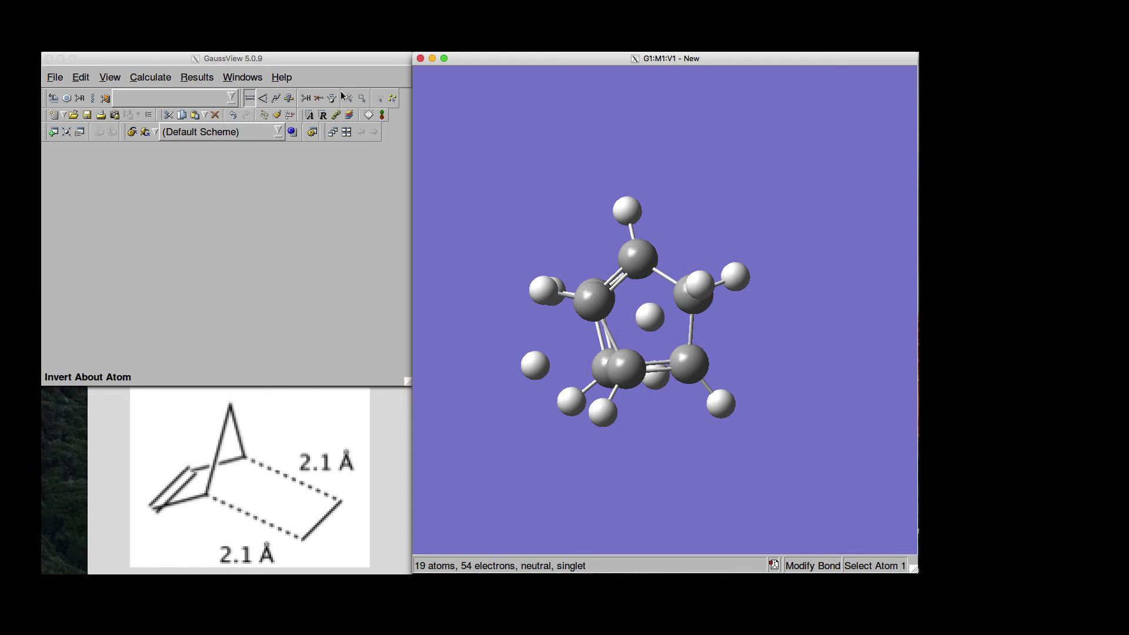
Step: Delete the surplus central and left-side hydrogens, then inspect the 17-atom ring
left_click(319, 99)
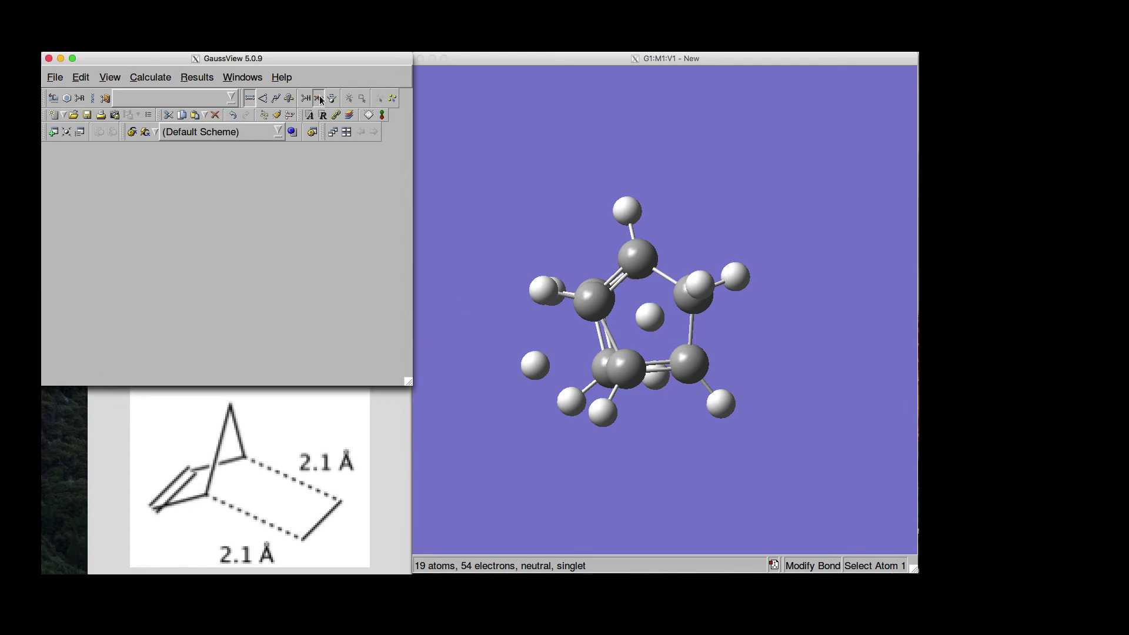
left_click(649, 320)
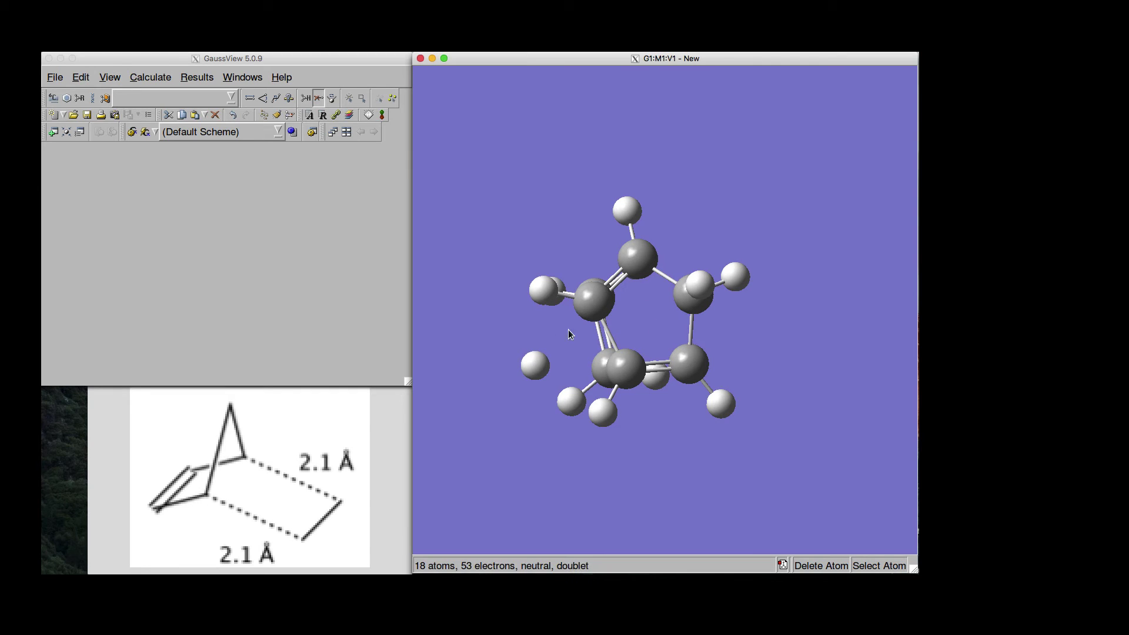
left_click(533, 363)
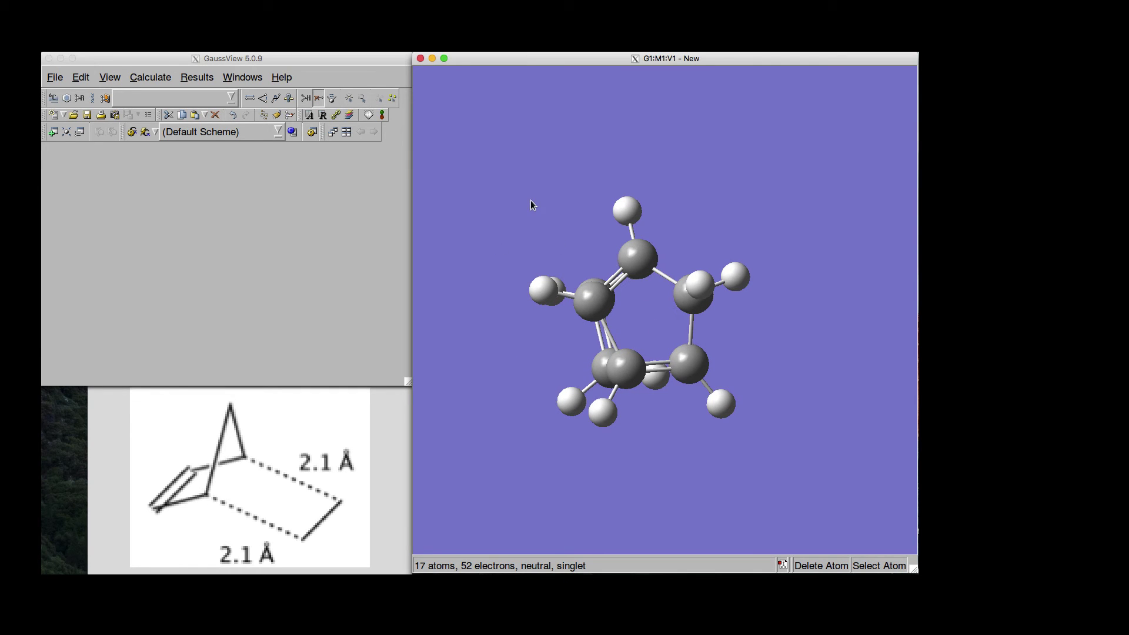
left_click_drag(686, 471, 743, 434)
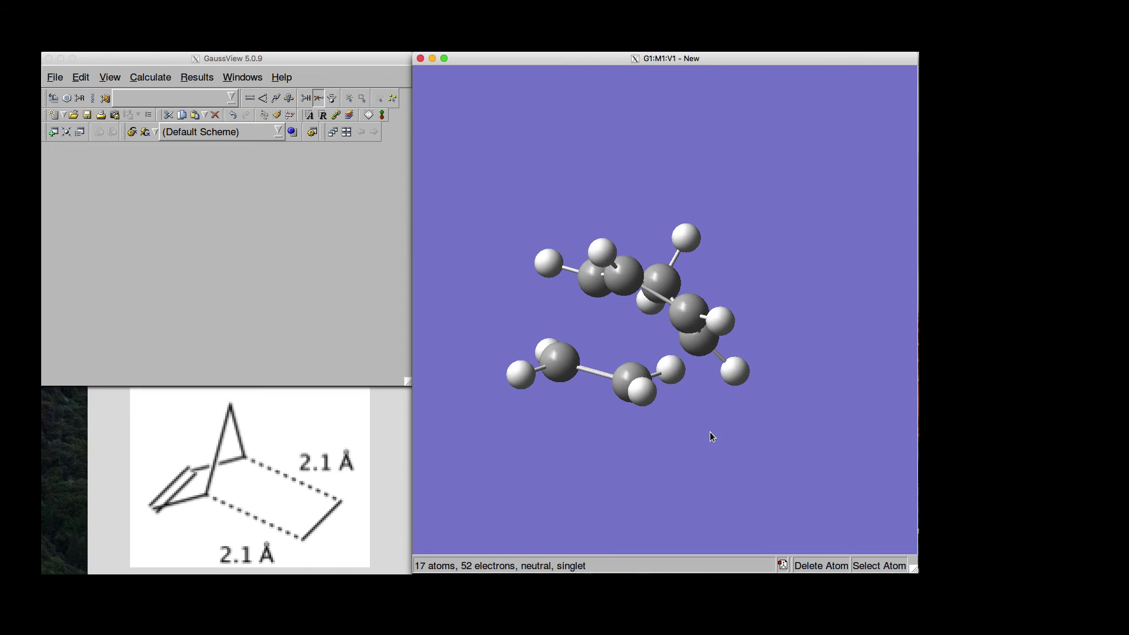
left_click_drag(711, 433, 722, 348)
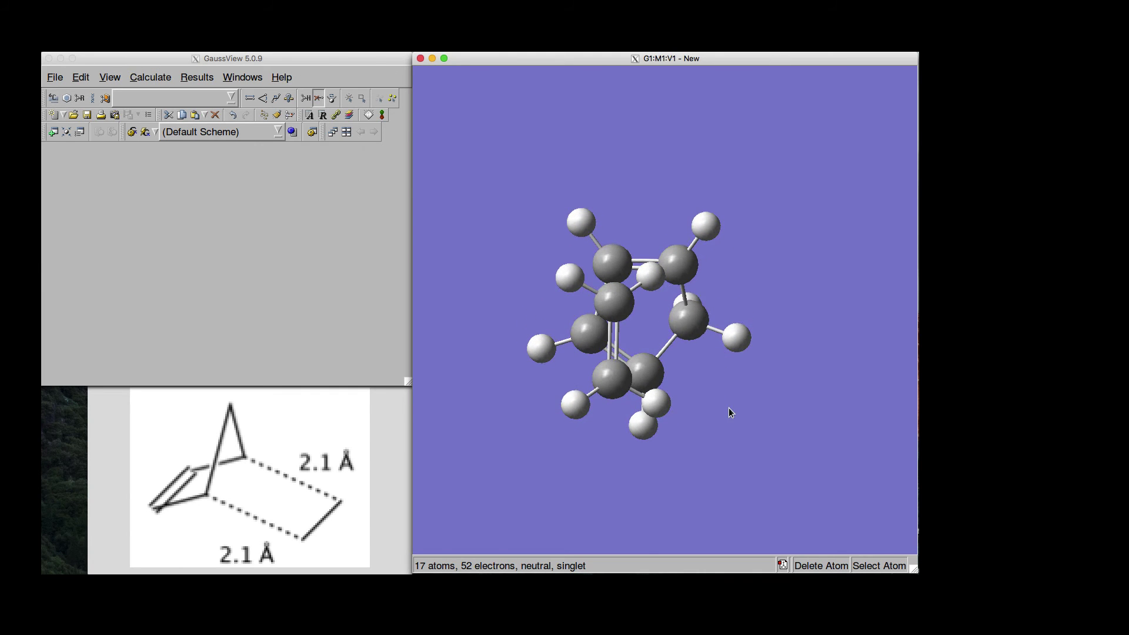
left_click_drag(728, 411, 726, 370)
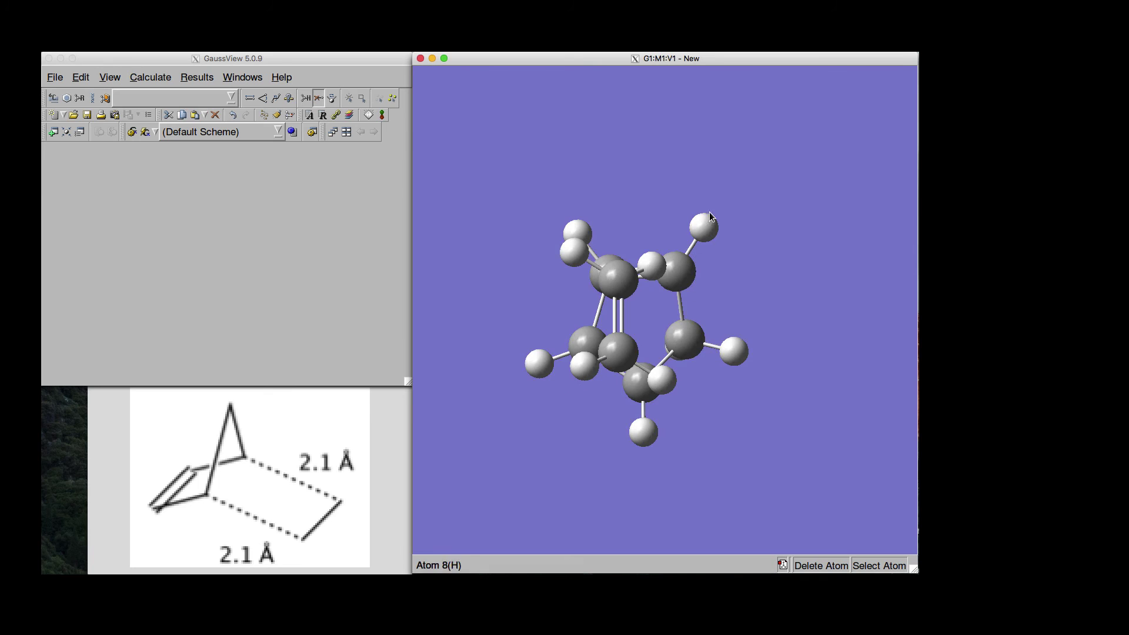
left_click_drag(709, 213, 671, 235)
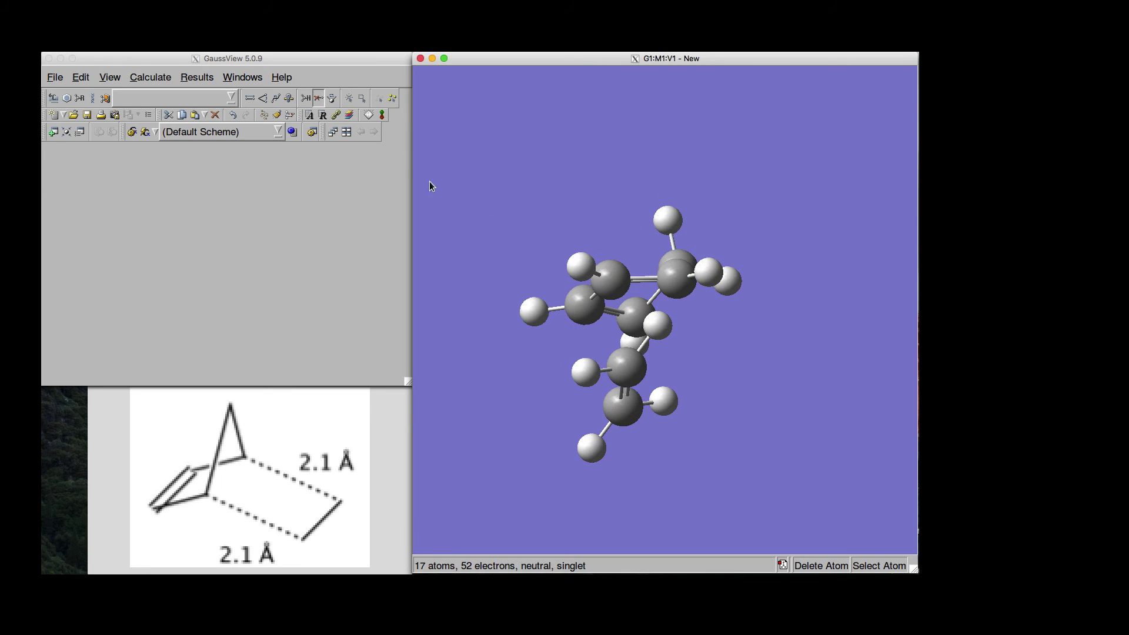
left_click_drag(838, 358, 704, 308)
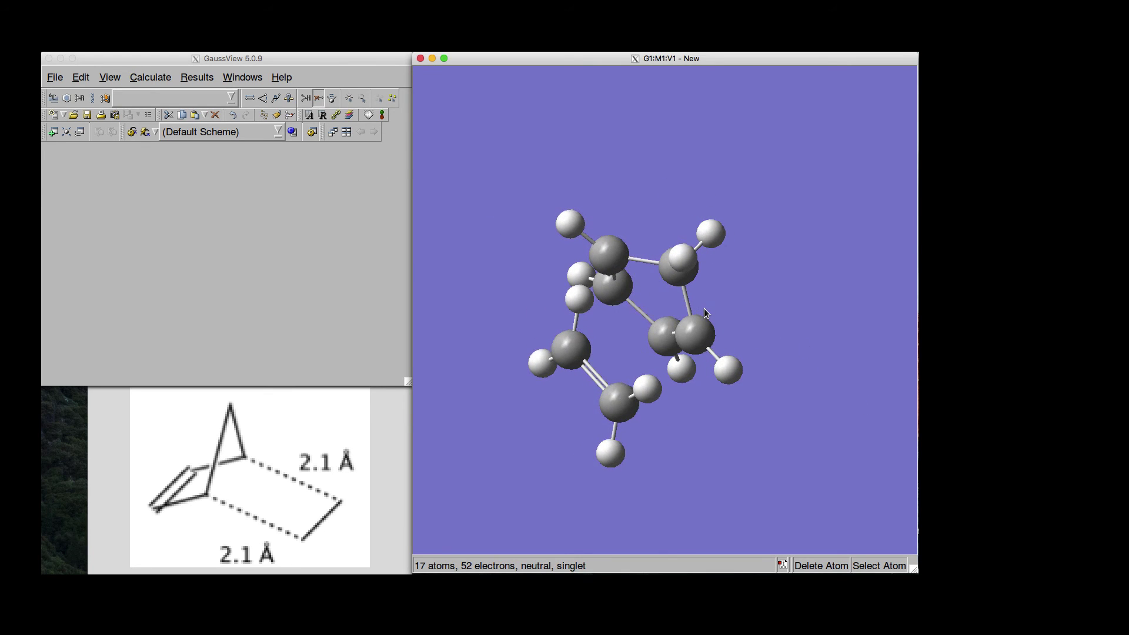
Step: Select carbons 7, 1, 12 and 14 one at a time
left_click(350, 100)
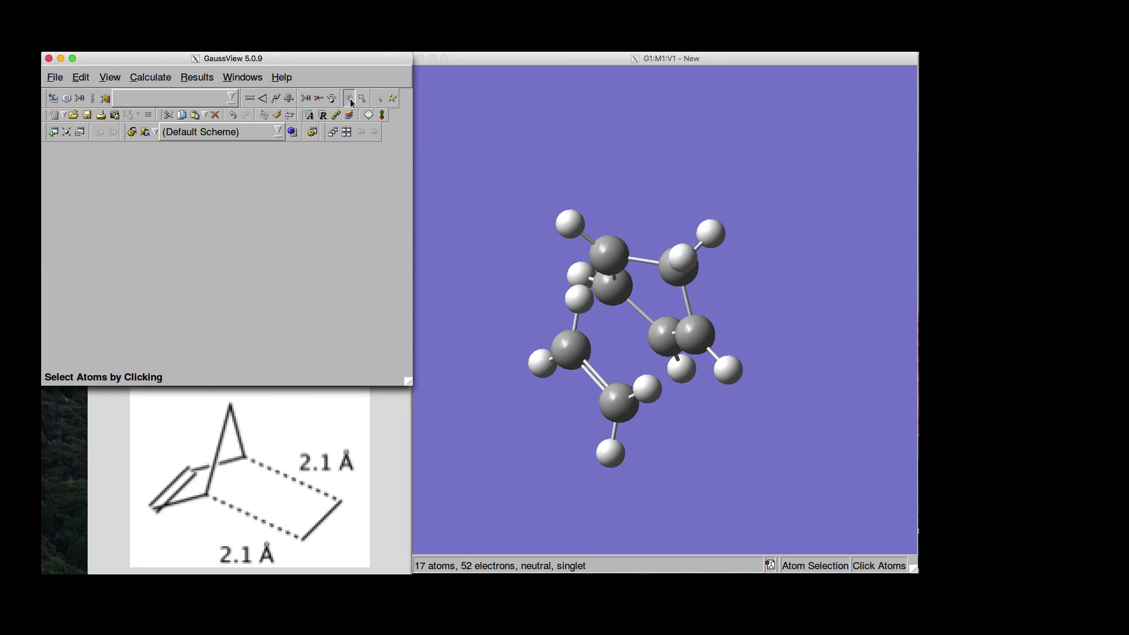
left_click(606, 262)
left_click(606, 259)
left_click(692, 338)
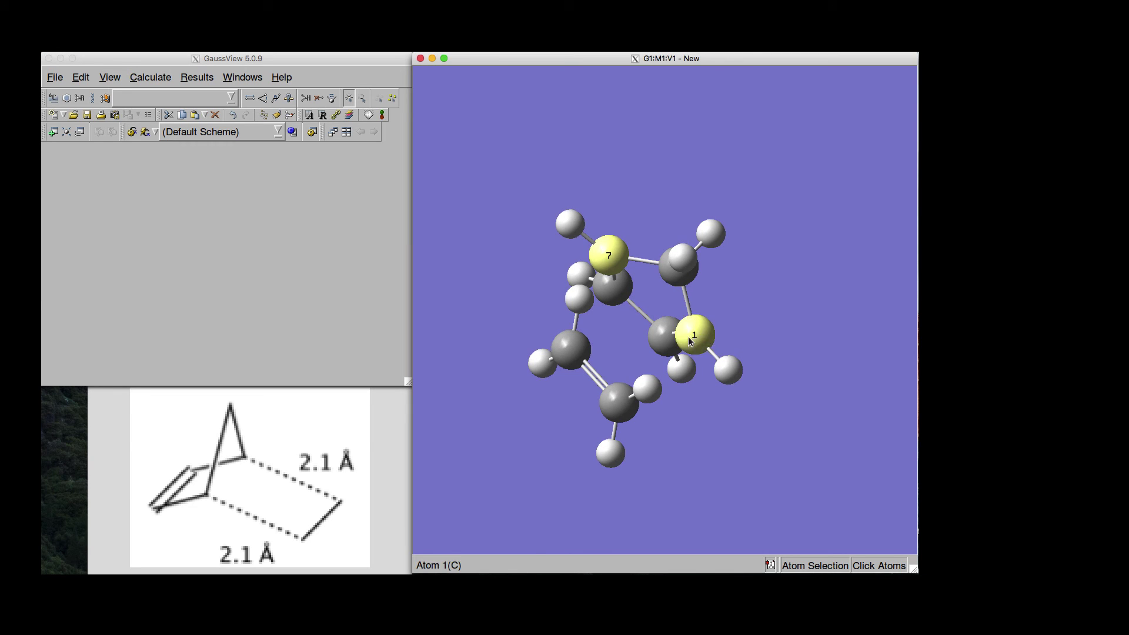
left_click(621, 399)
left_click(575, 361)
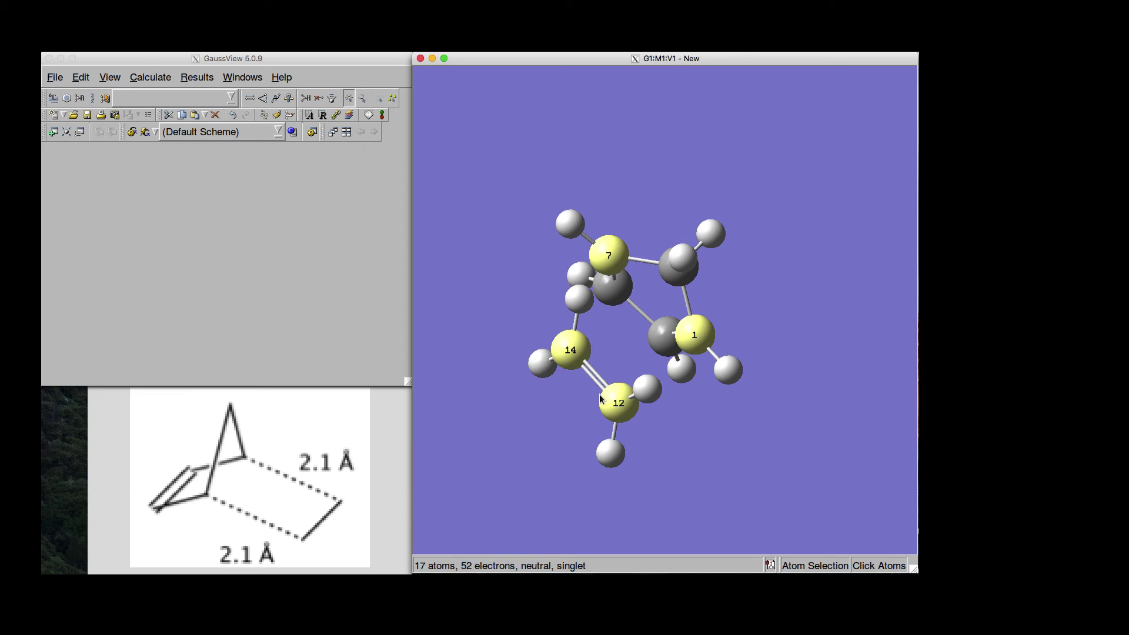
Step: Bring up the Edit menu from the main window
left_click(304, 210)
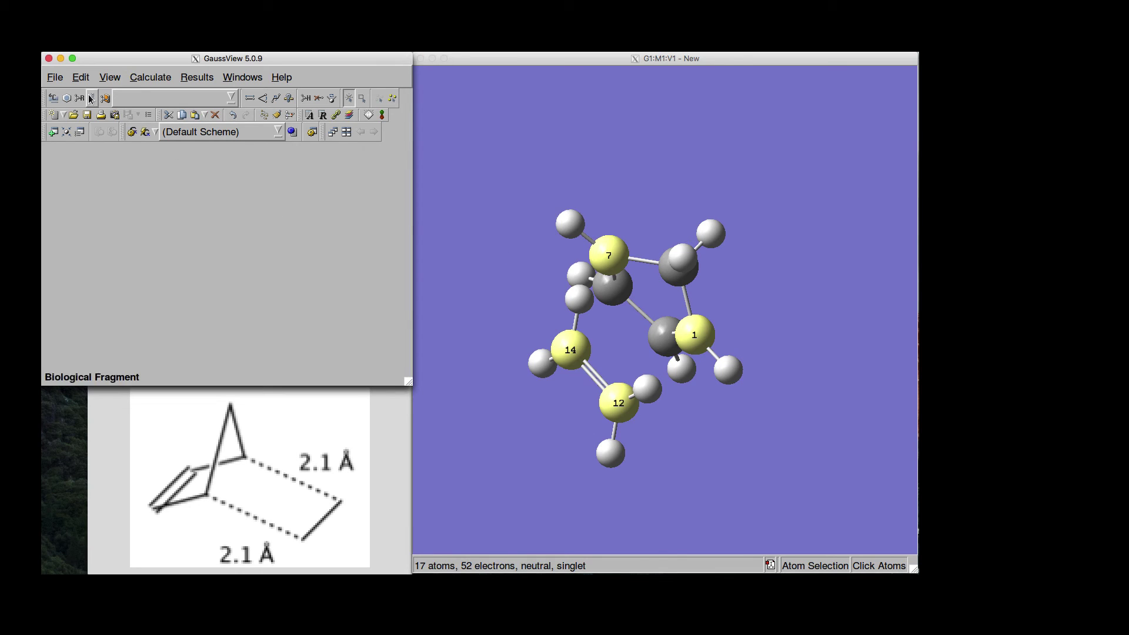
left_click(57, 78)
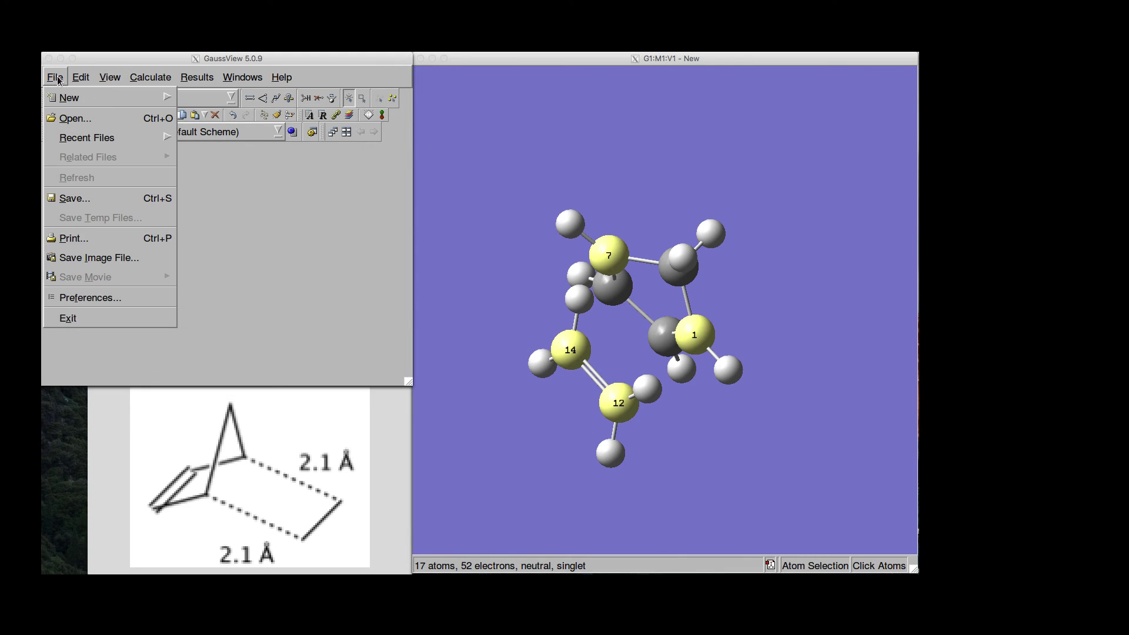
left_click(78, 81)
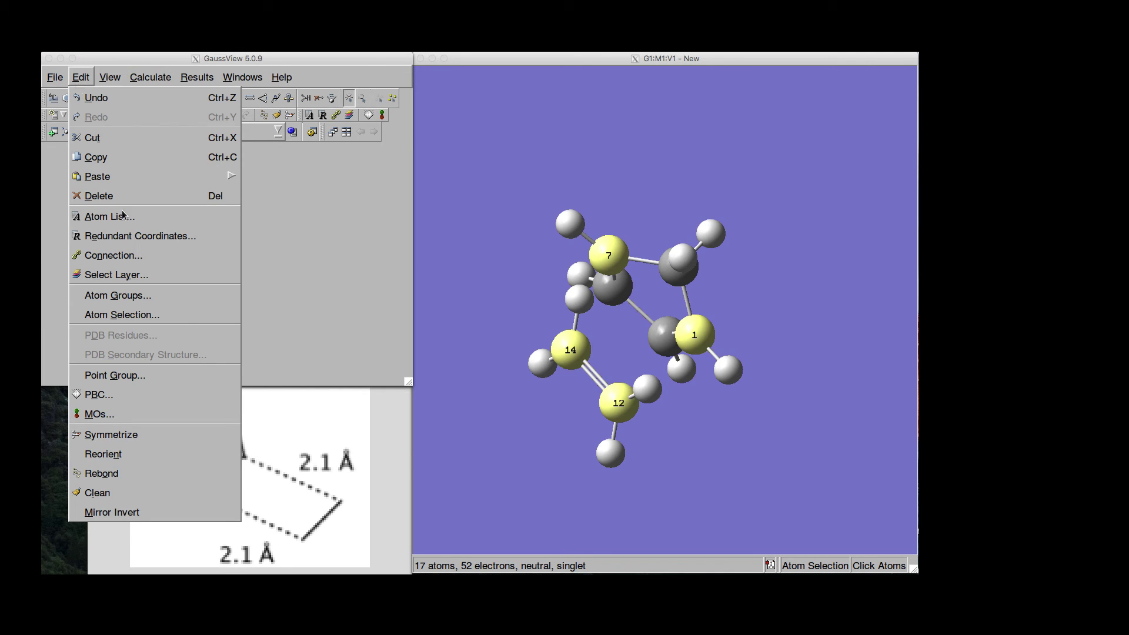
Step: Add Bond (7,14) in the Redundant Coordinate Editor and set it to Freeze Coordinate
left_click(91, 236)
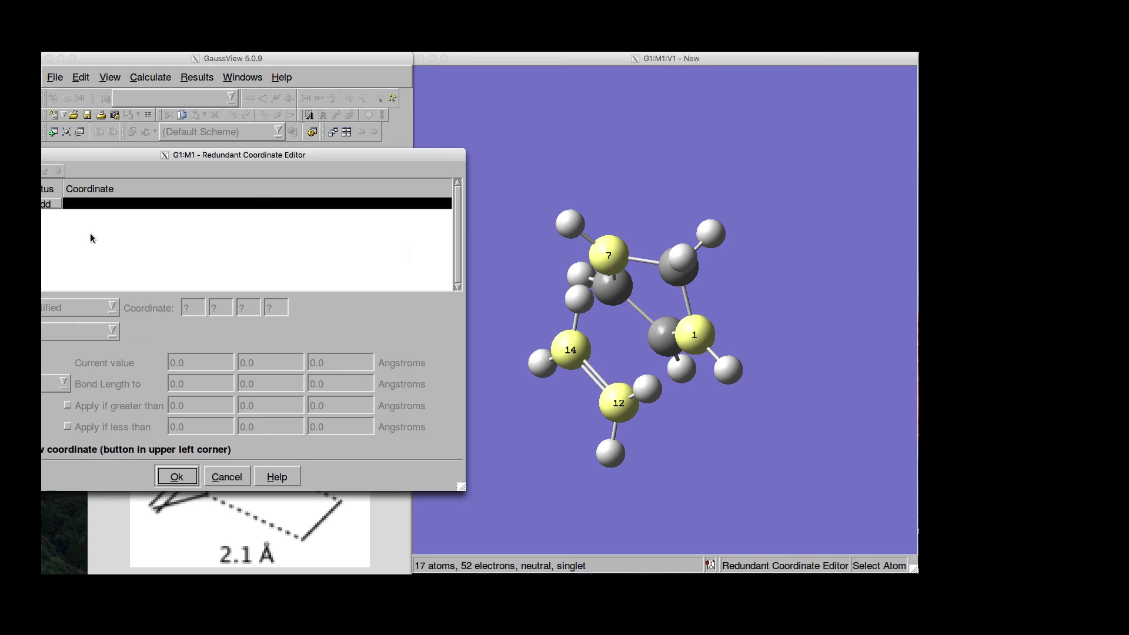
left_click_drag(122, 146, 258, 147)
left_click(115, 195)
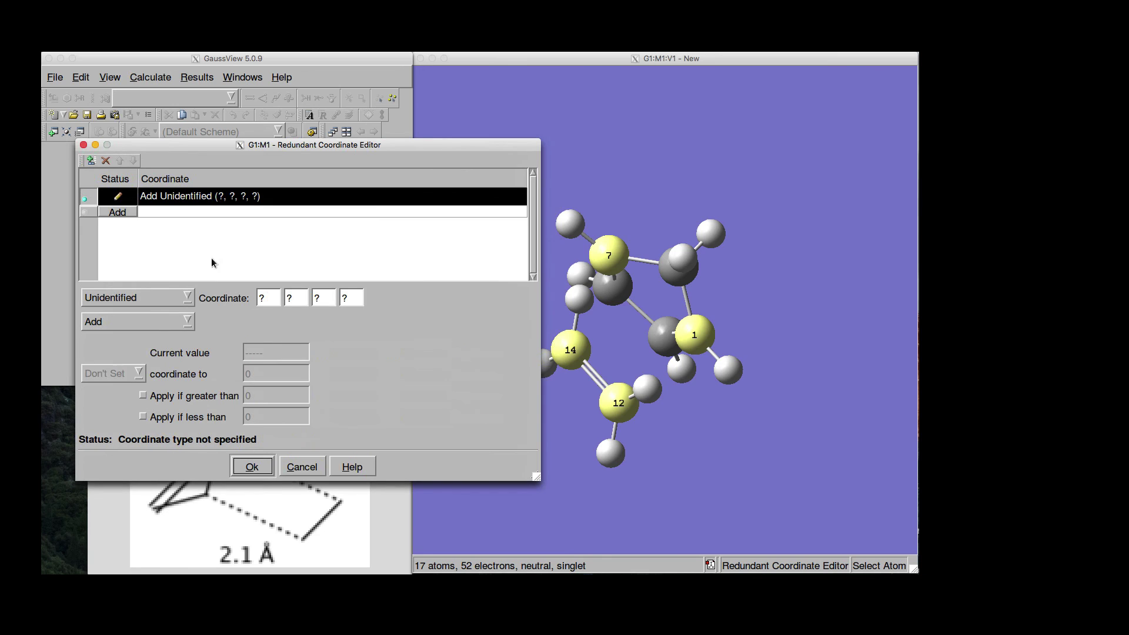
left_click(186, 301)
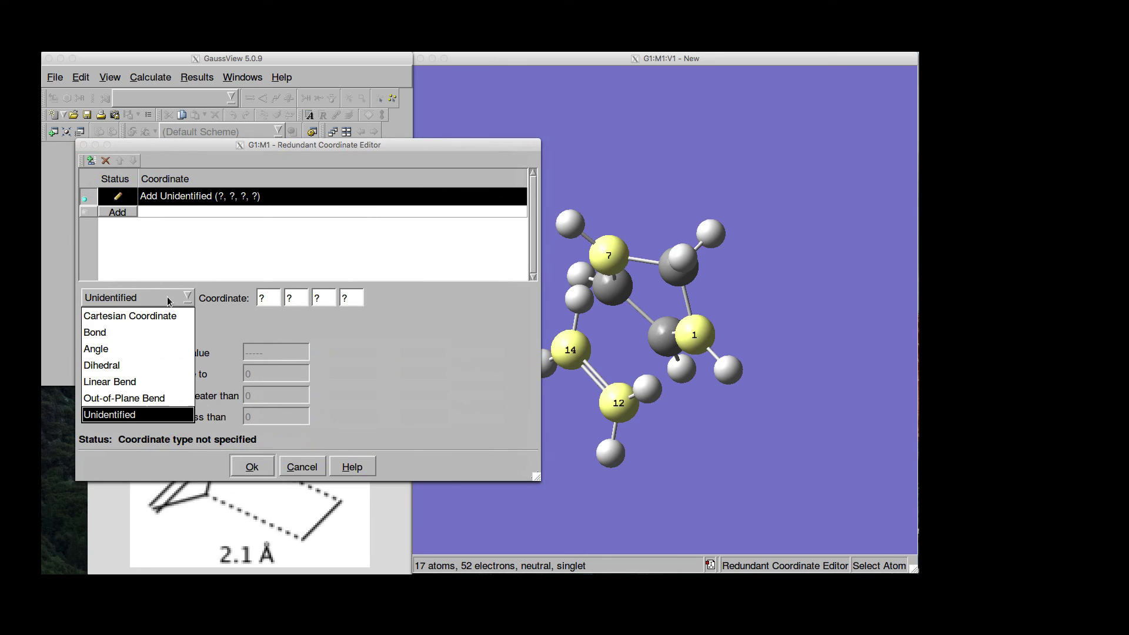
left_click(133, 332)
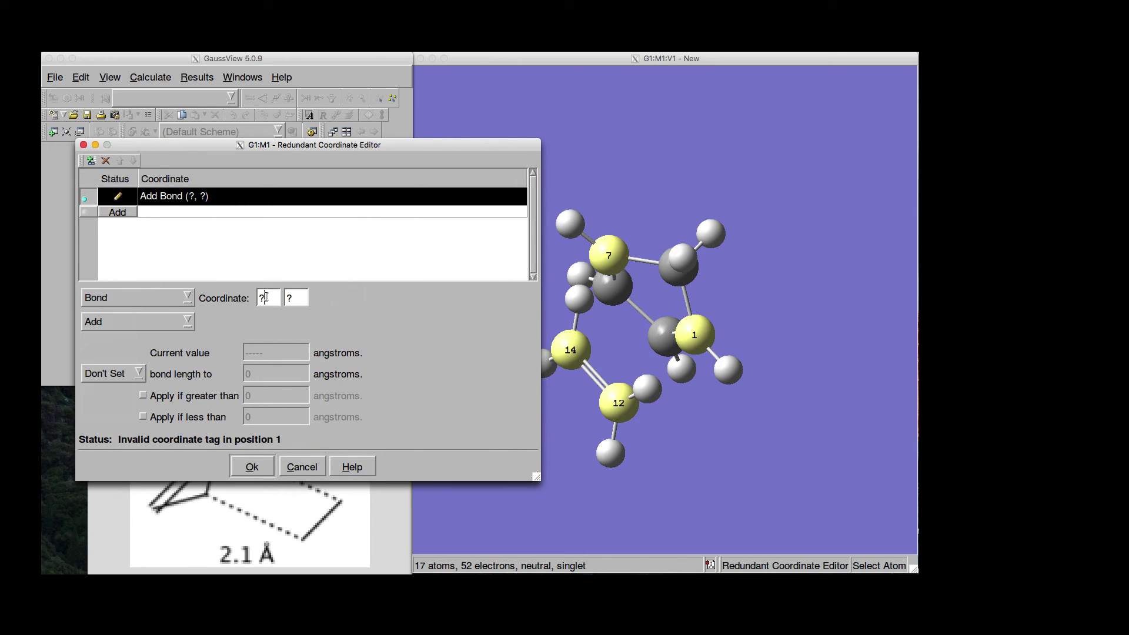
left_click_drag(265, 297, 256, 300)
type("7")
left_click(297, 299)
left_click_drag(297, 299, 280, 297)
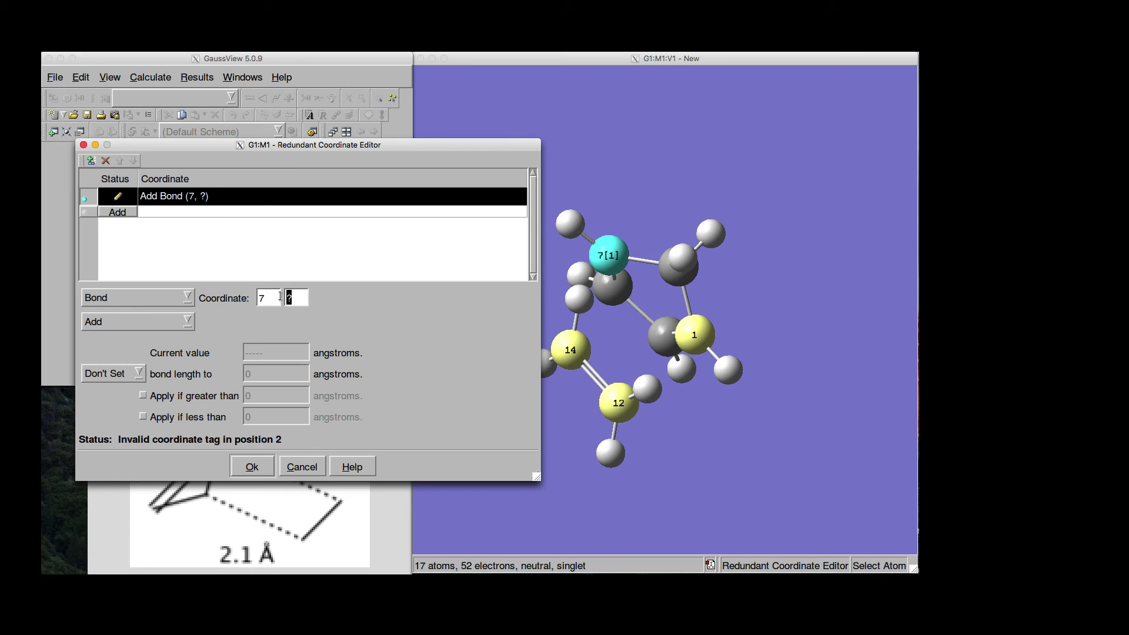
type("14")
left_click(144, 321)
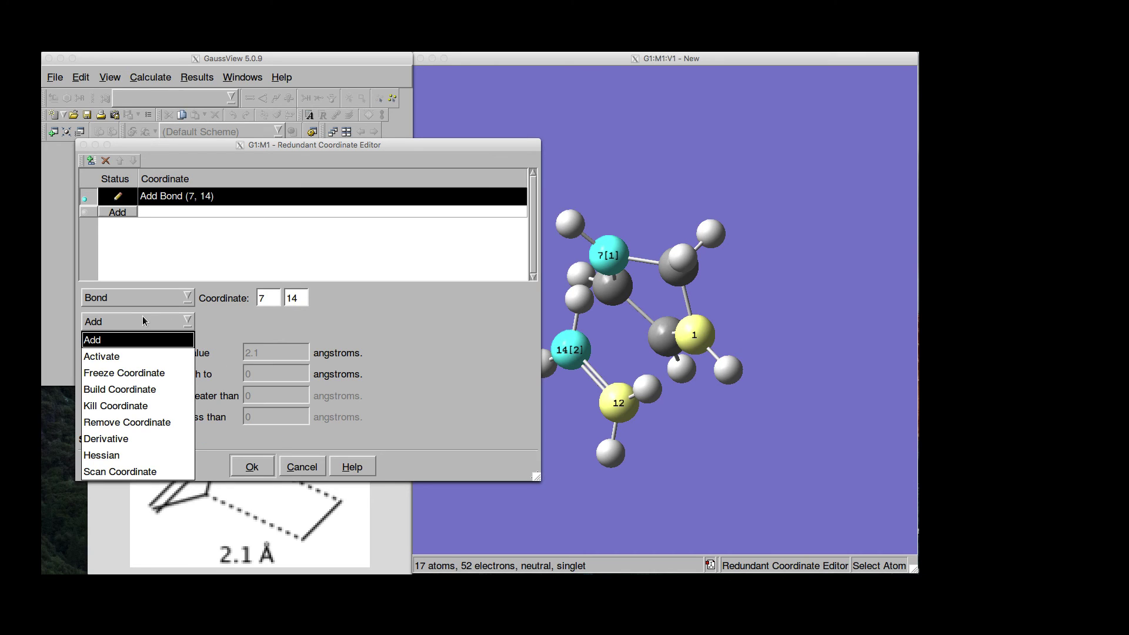
left_click(101, 375)
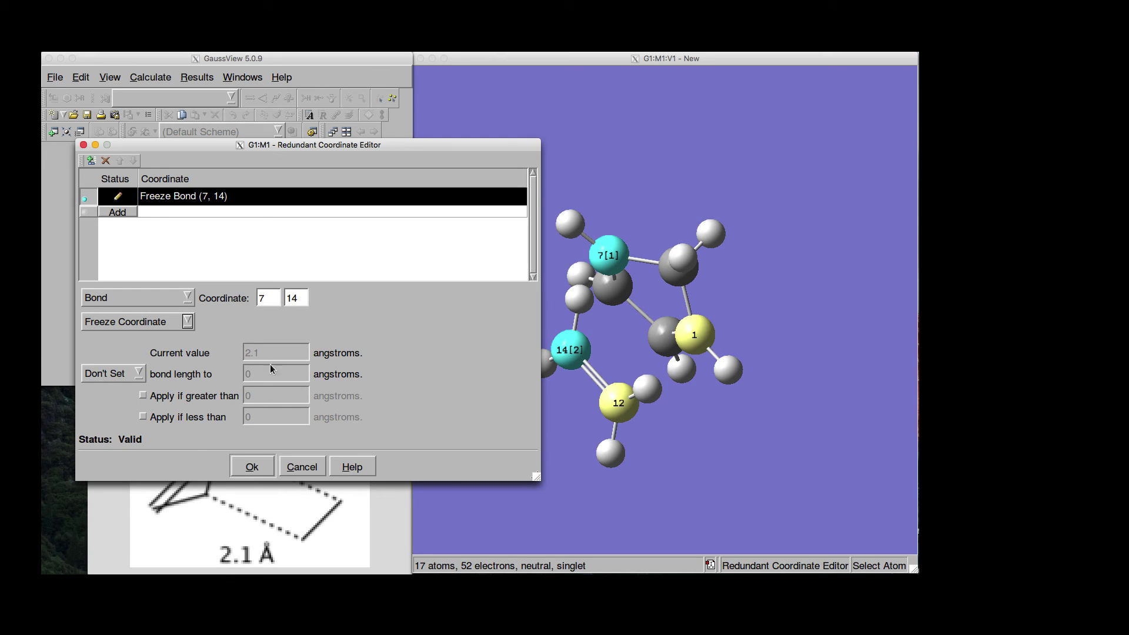
Step: Add a frozen Bond (1,12) and apply both constraints
left_click(117, 212)
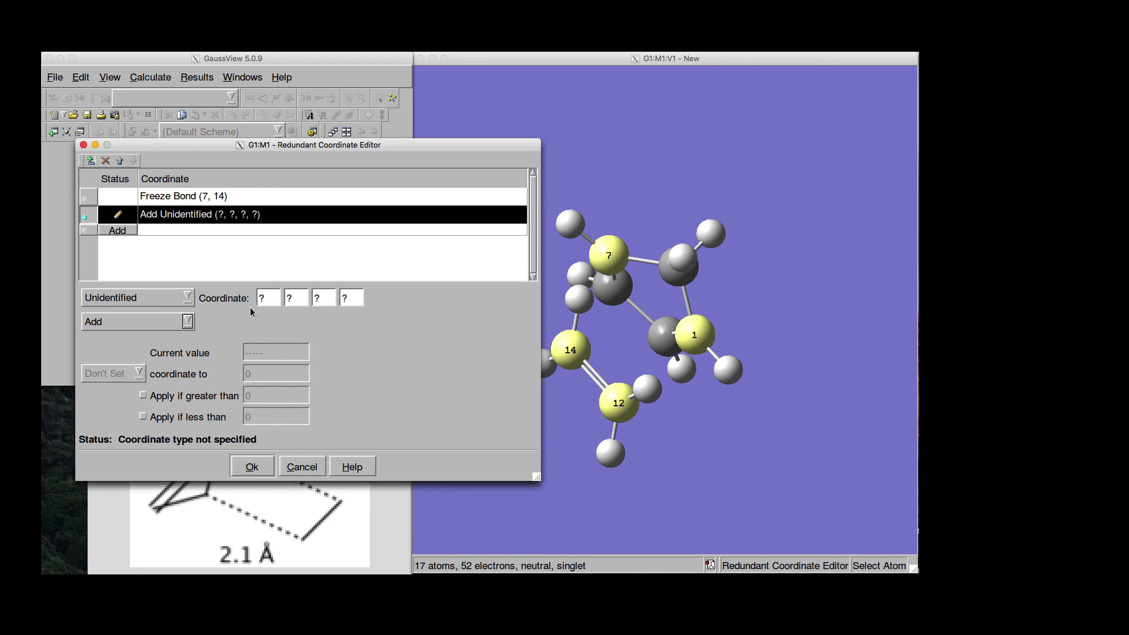
left_click(148, 297)
left_click(131, 333)
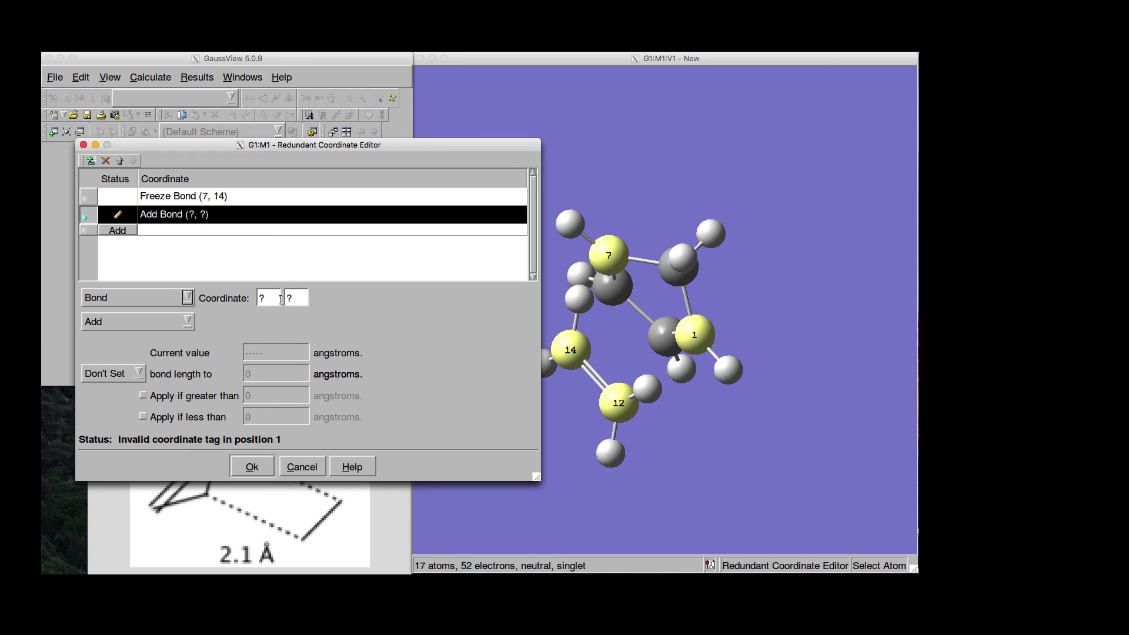
type("1")
key("Tab")
type("12")
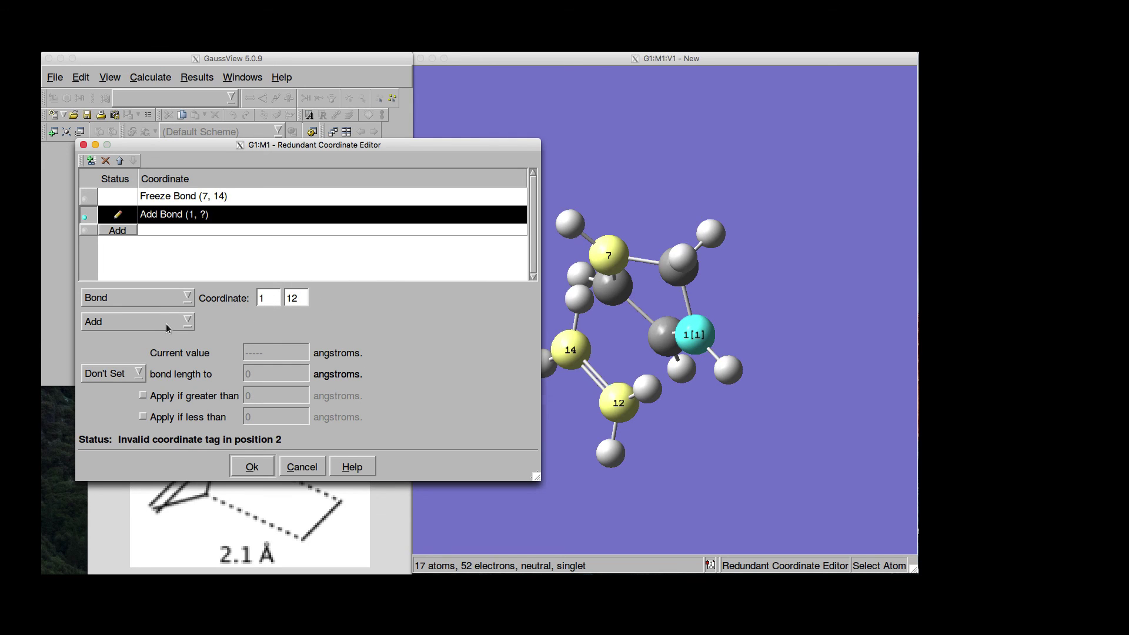
left_click(169, 325)
left_click(136, 372)
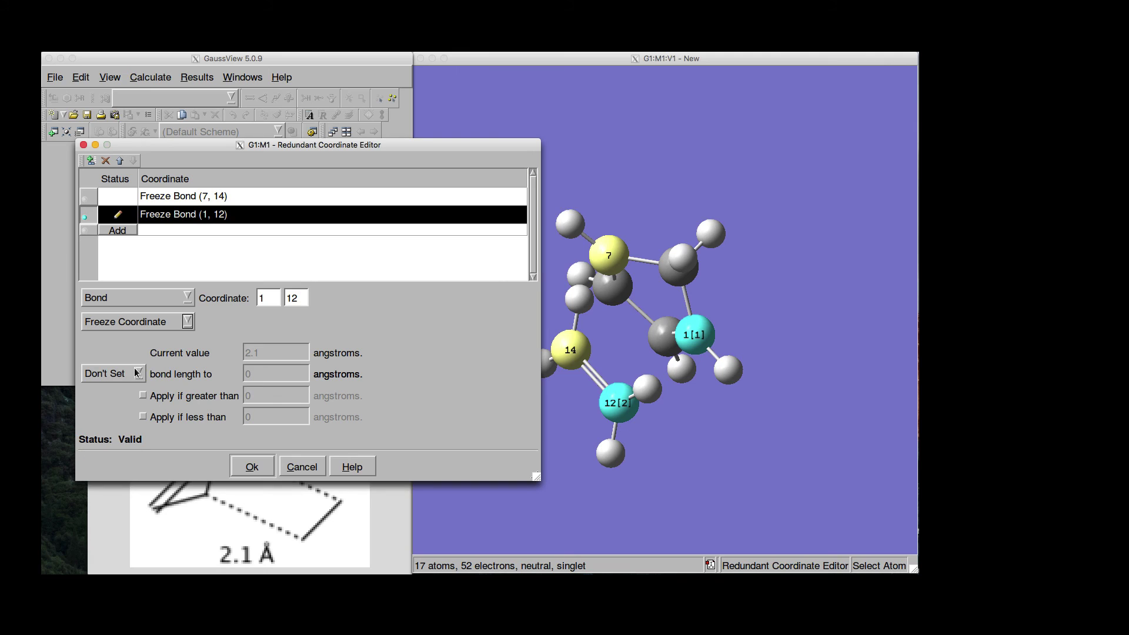
left_click(254, 466)
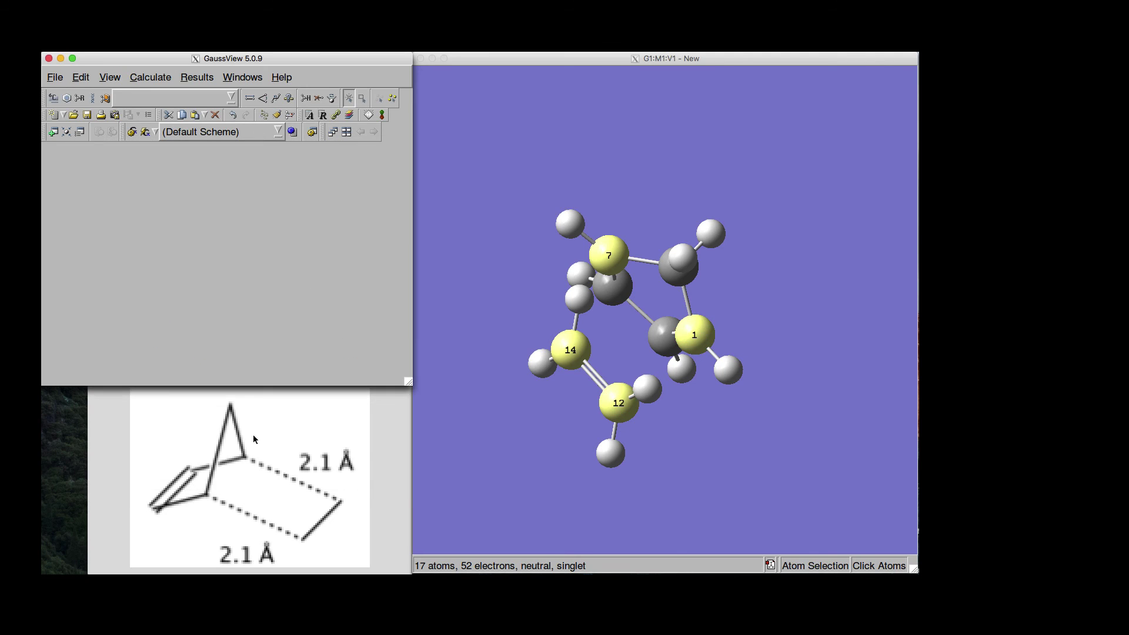
left_click(250, 100)
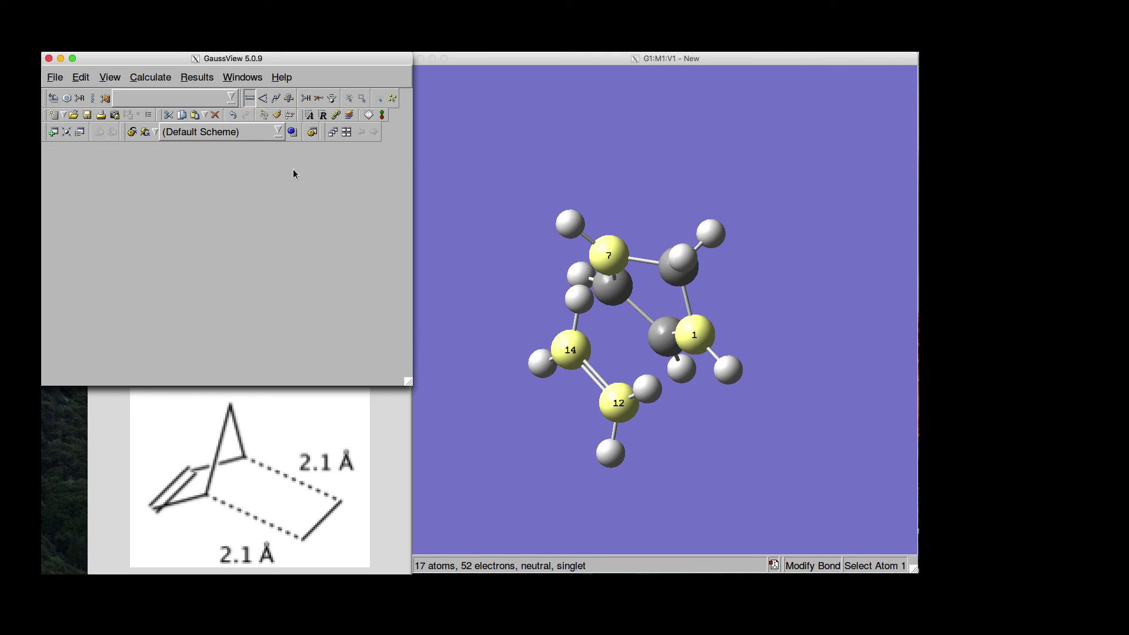
left_click(609, 259)
left_click(606, 259)
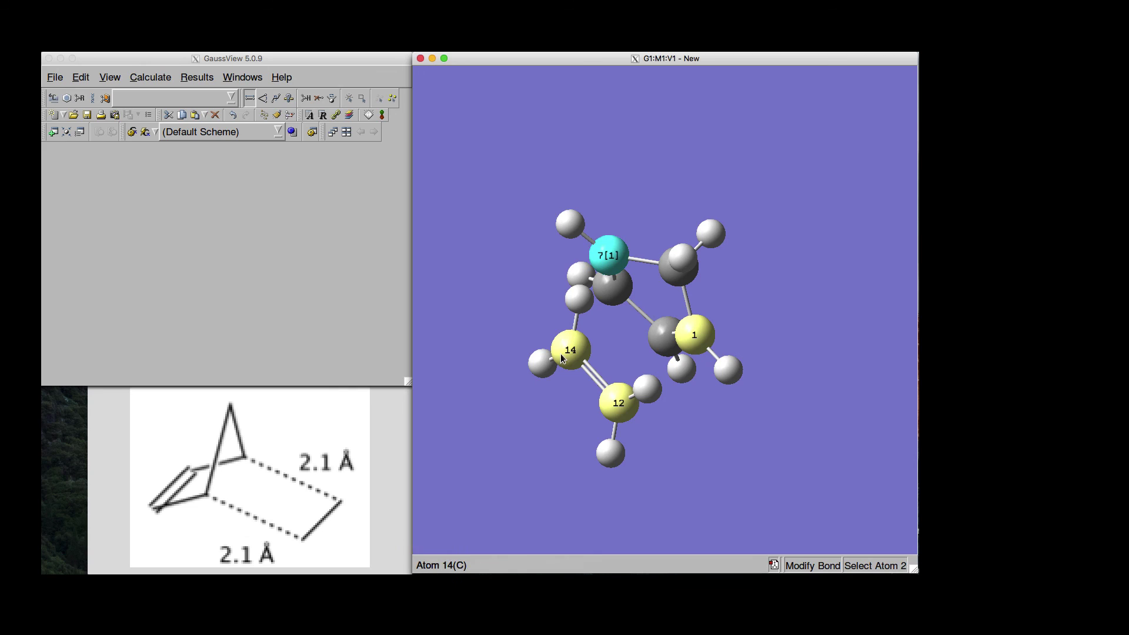
left_click(582, 352)
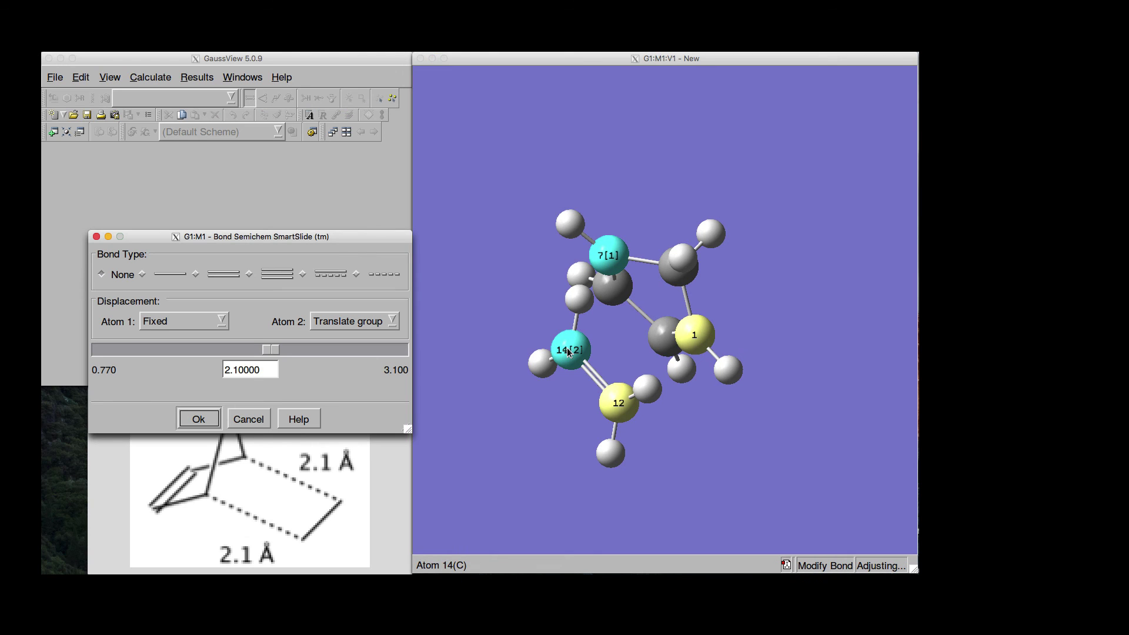
left_click(253, 419)
left_click(697, 333)
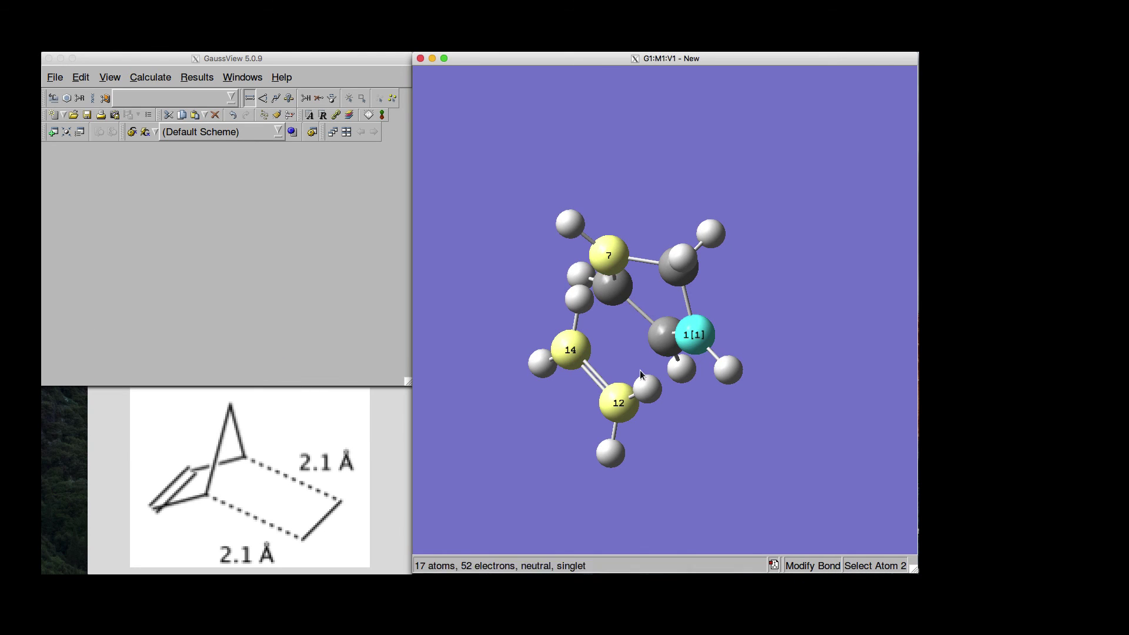
left_click(601, 402)
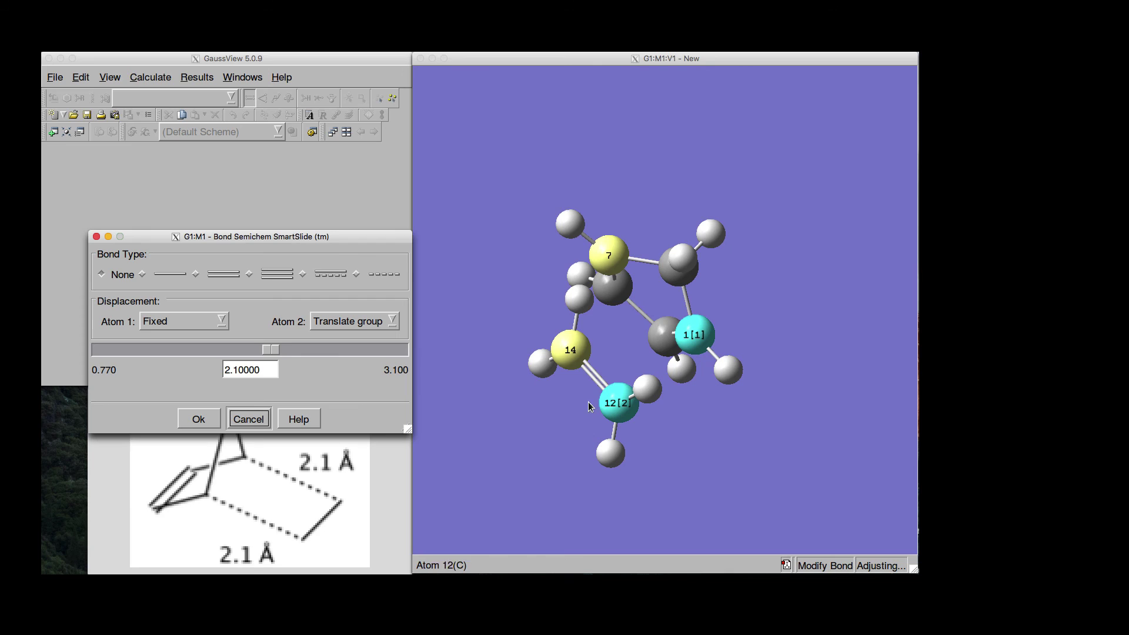
left_click(250, 419)
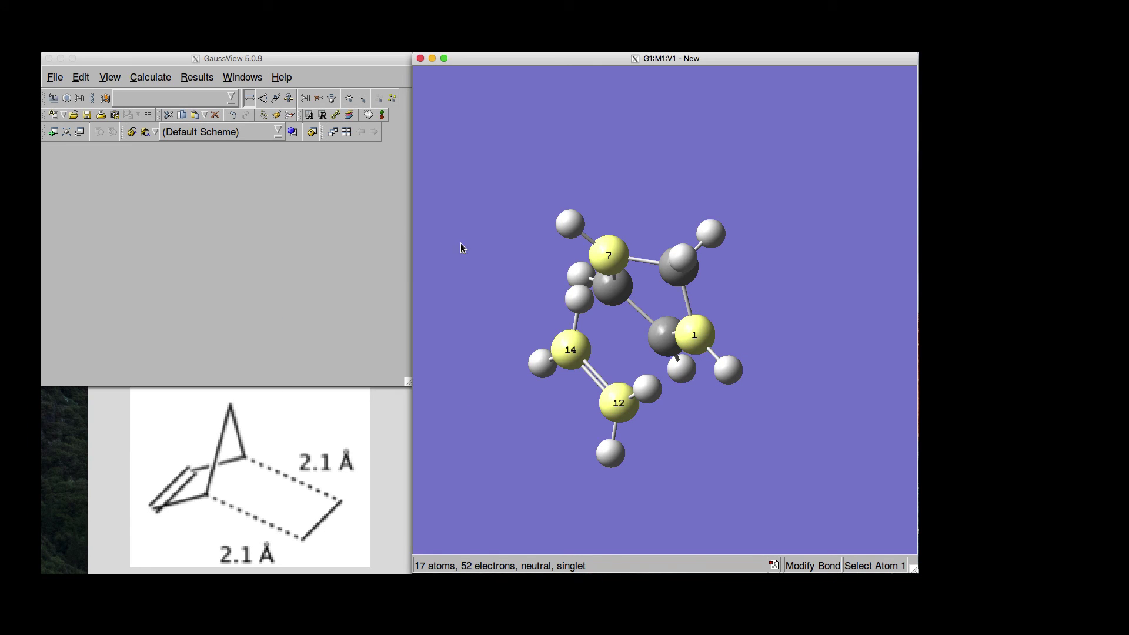
Step: Make the Gaussian job an Optimization to a Minimum at HF/3-21G and retain the setup
left_click(136, 75)
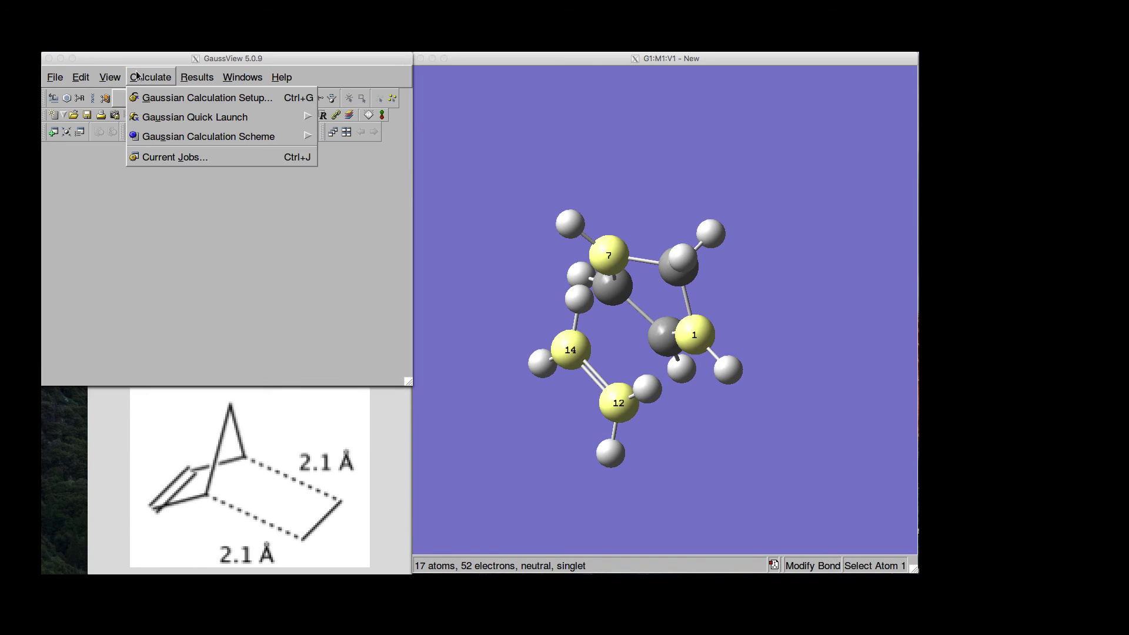
left_click(160, 98)
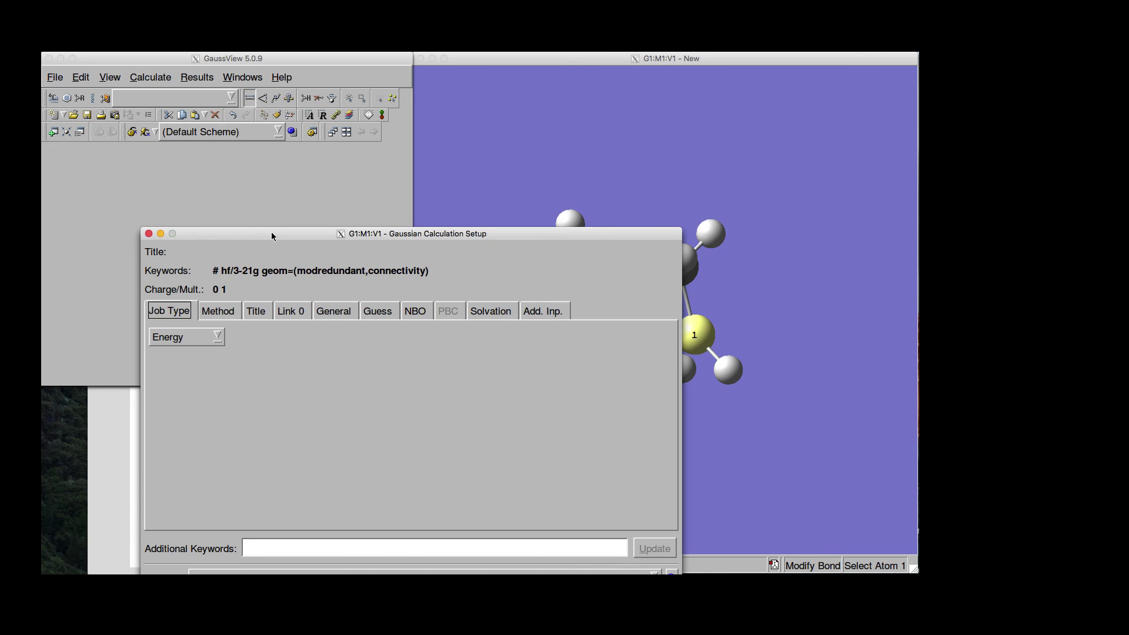
left_click_drag(272, 236, 312, 152)
left_click(257, 252)
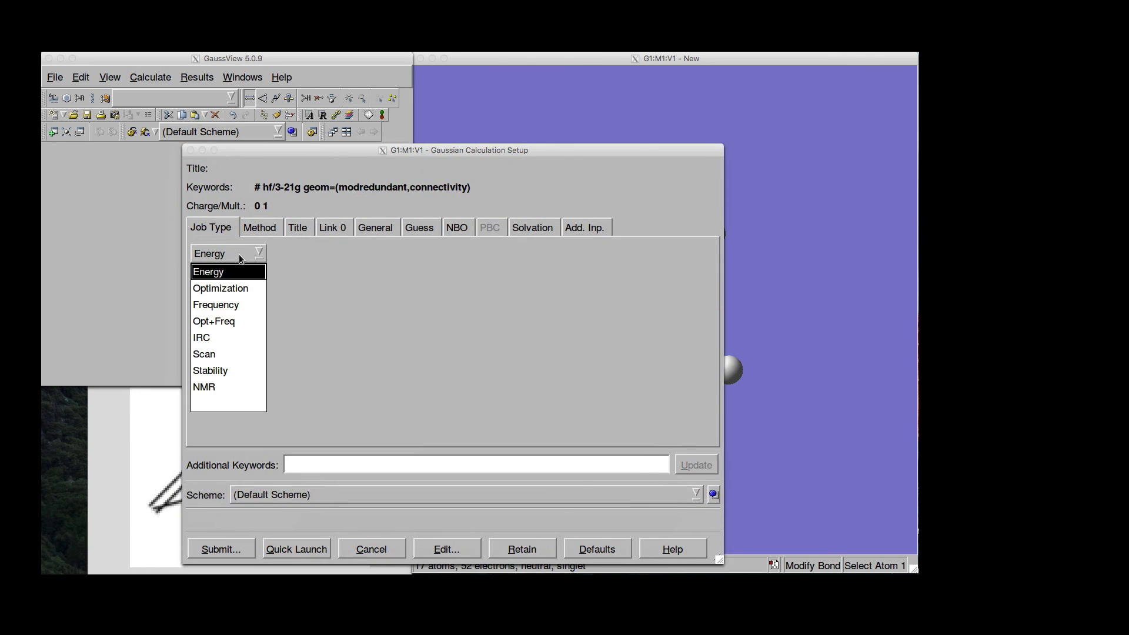
left_click(218, 289)
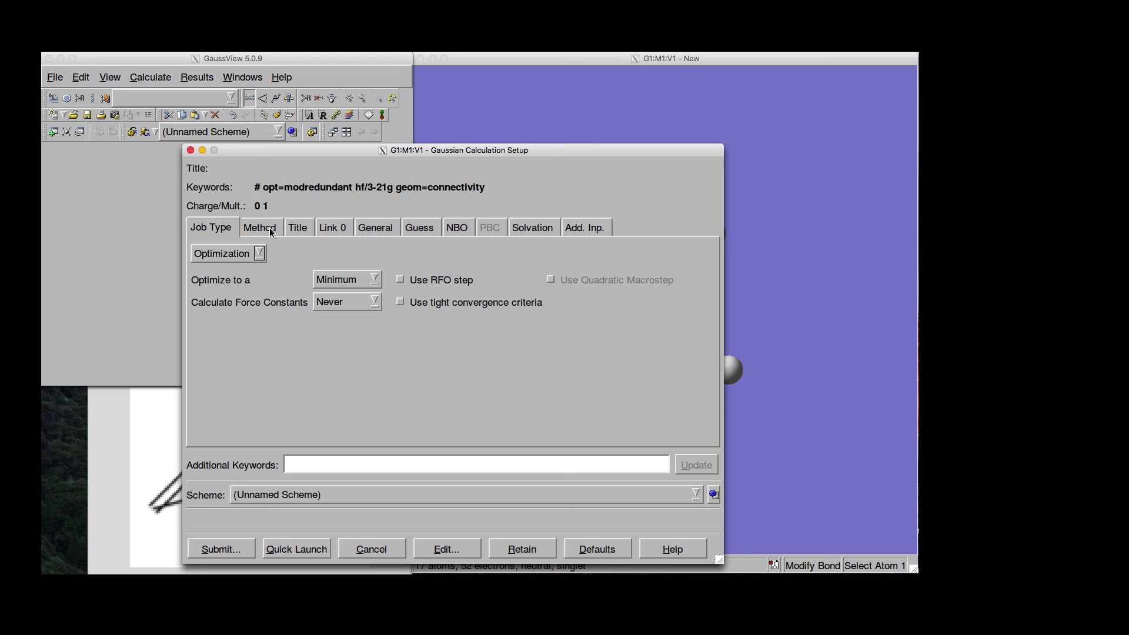
left_click(375, 279)
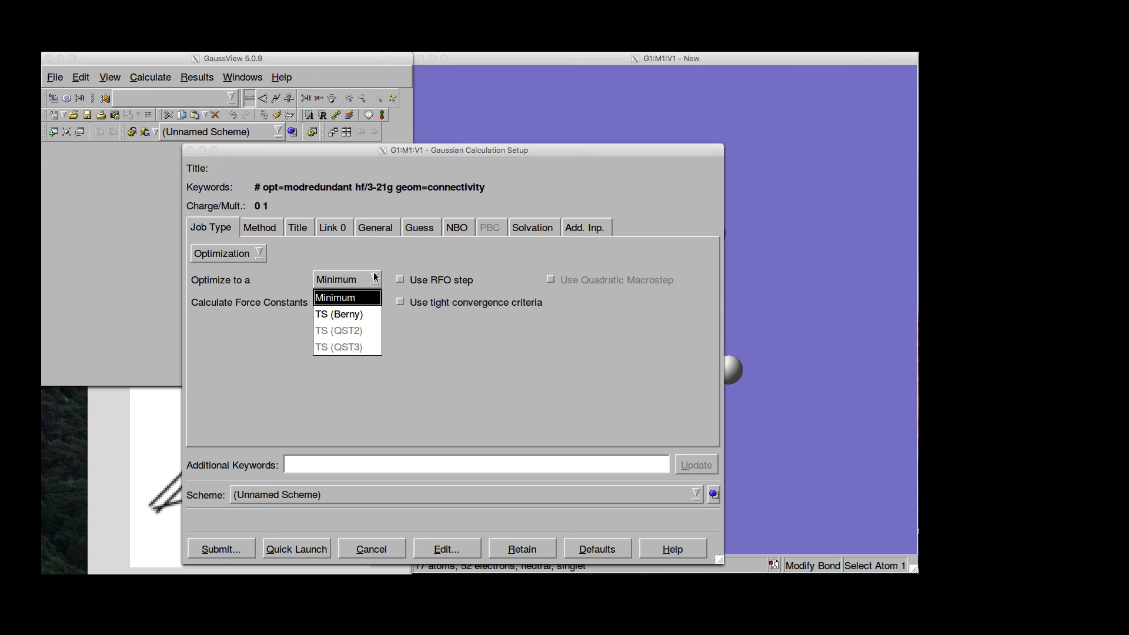
left_click(374, 279)
left_click(270, 230)
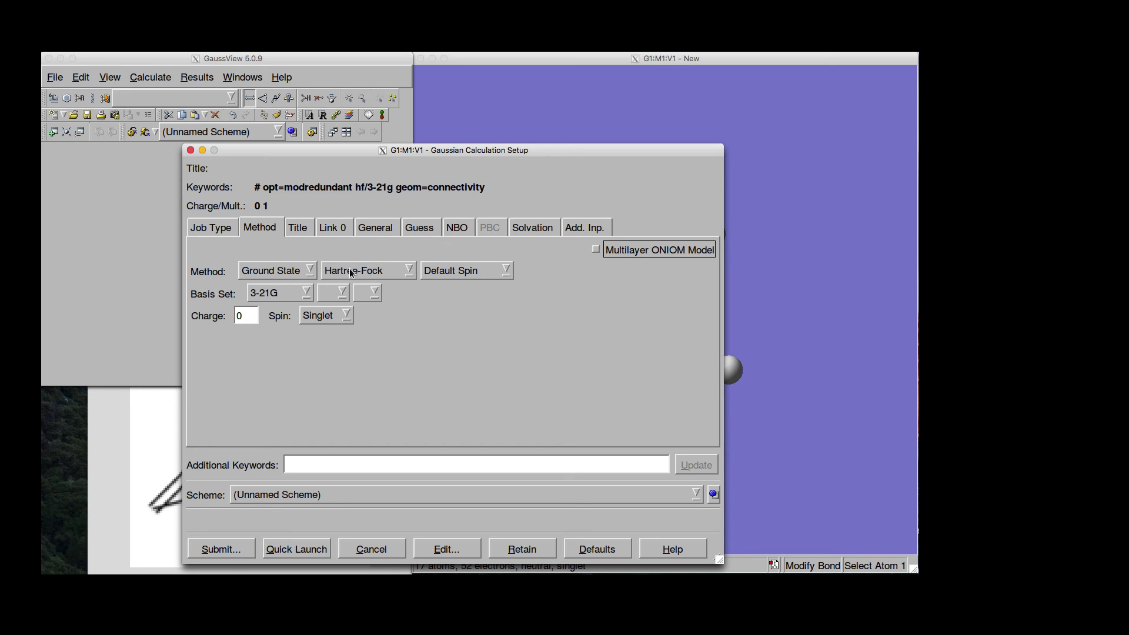
left_click(521, 547)
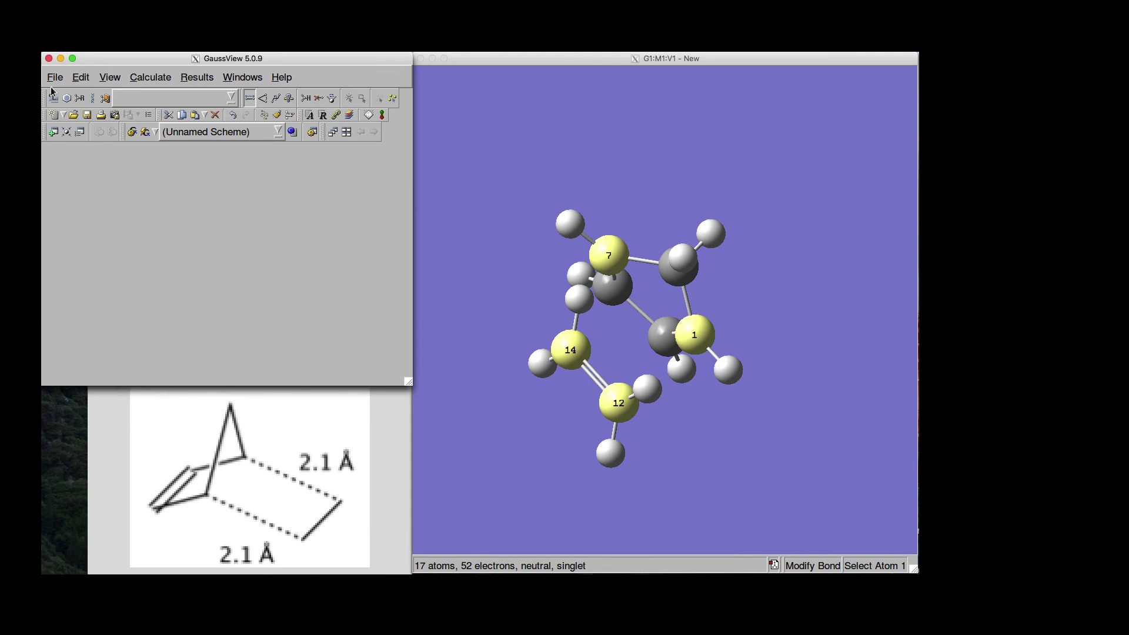
Step: Save the structure as TS-Diels-constraints-01.com in the test folder
left_click(55, 77)
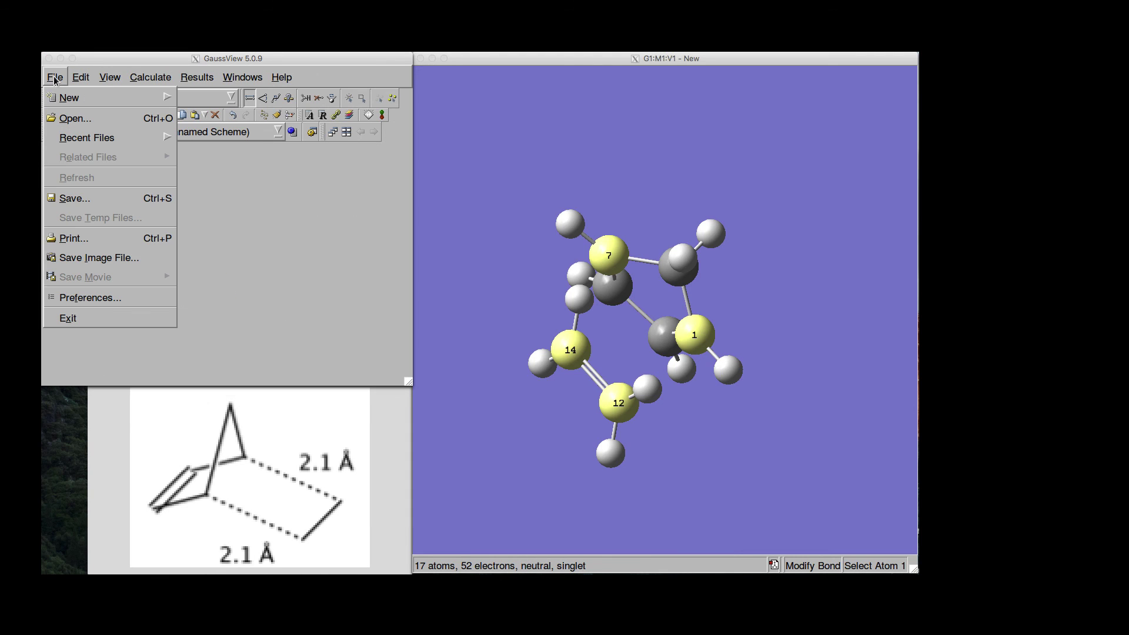
left_click(86, 200)
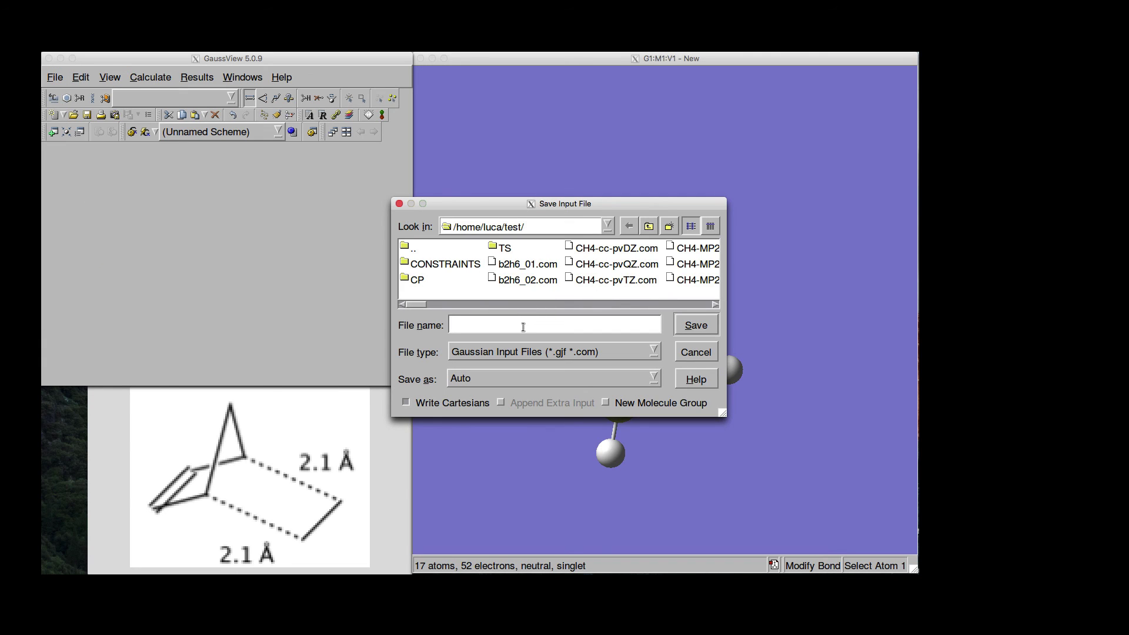
type("TS-Diels-constraints-01.com")
left_click(697, 325)
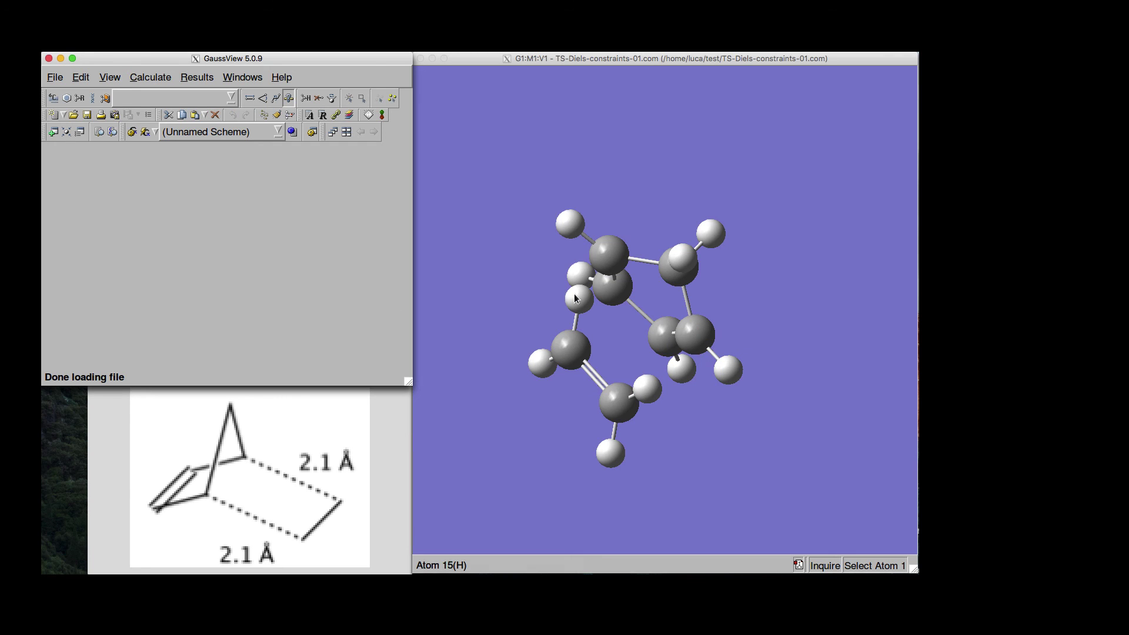